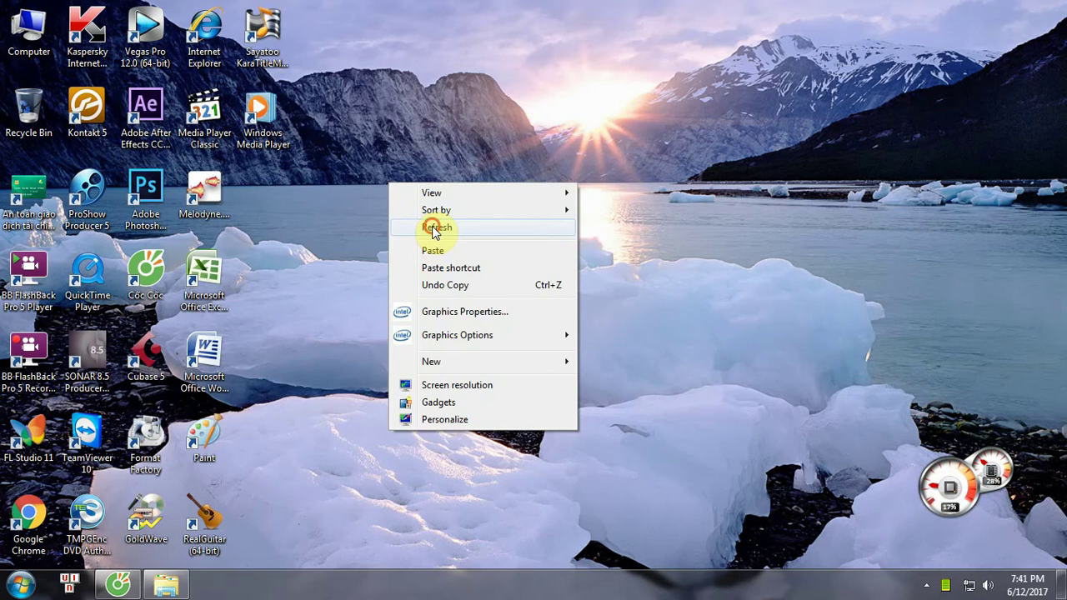
click(433, 231)
right_click(375, 187)
click(406, 233)
right_click(391, 193)
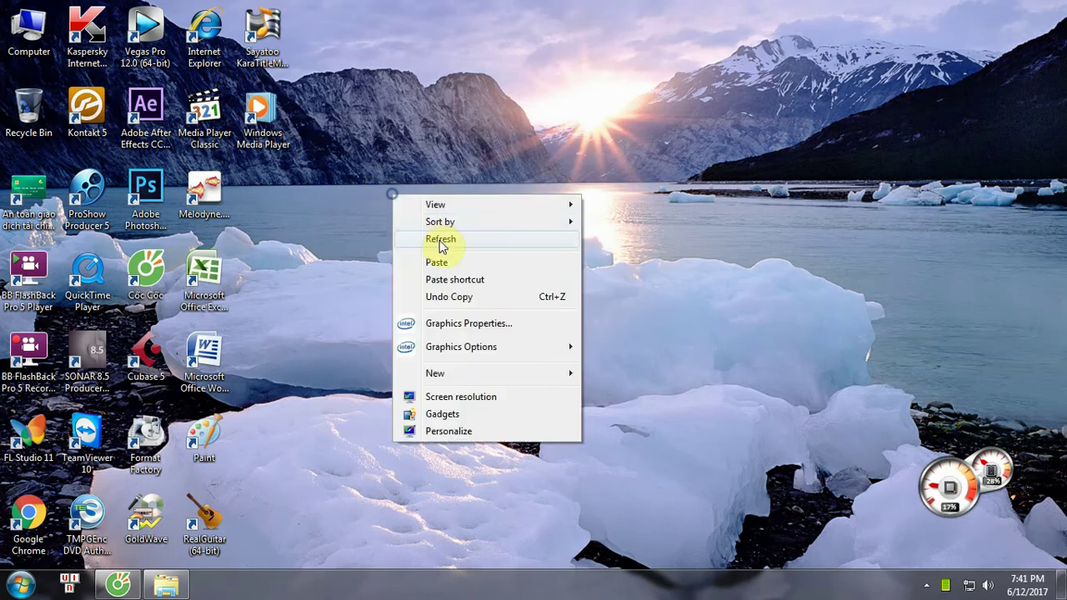
click(440, 240)
right_click(408, 176)
click(450, 219)
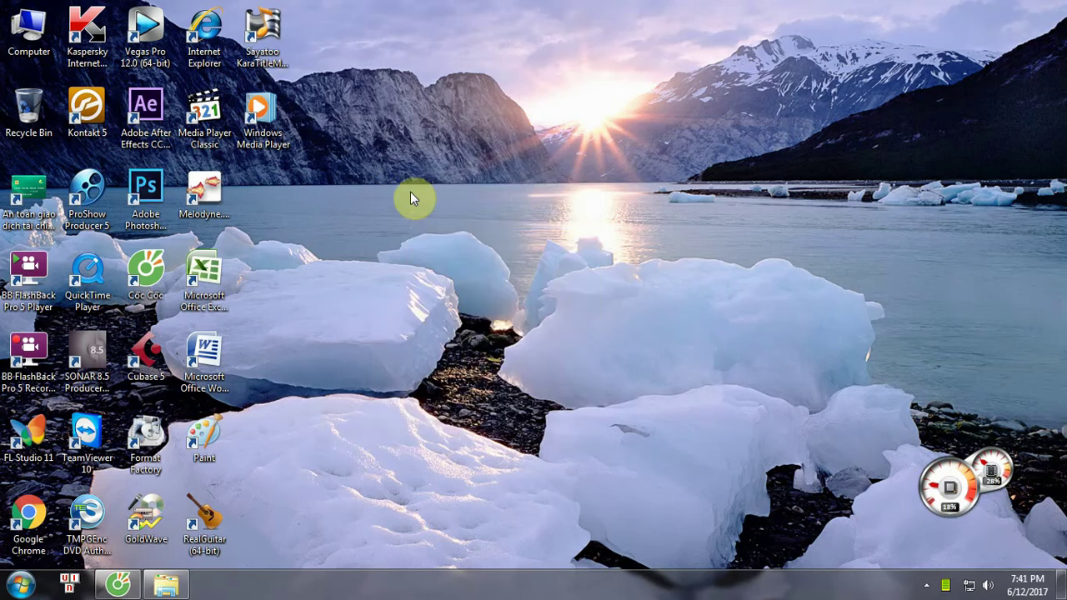
right_click(410, 185)
click(443, 233)
right_click(410, 188)
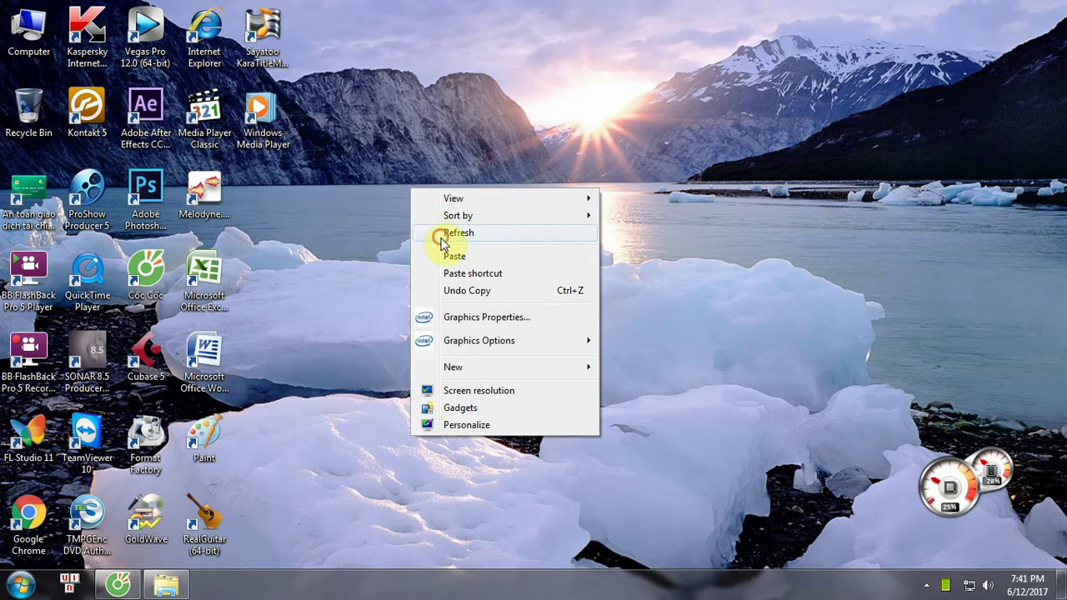
click(437, 235)
right_click(383, 194)
click(422, 242)
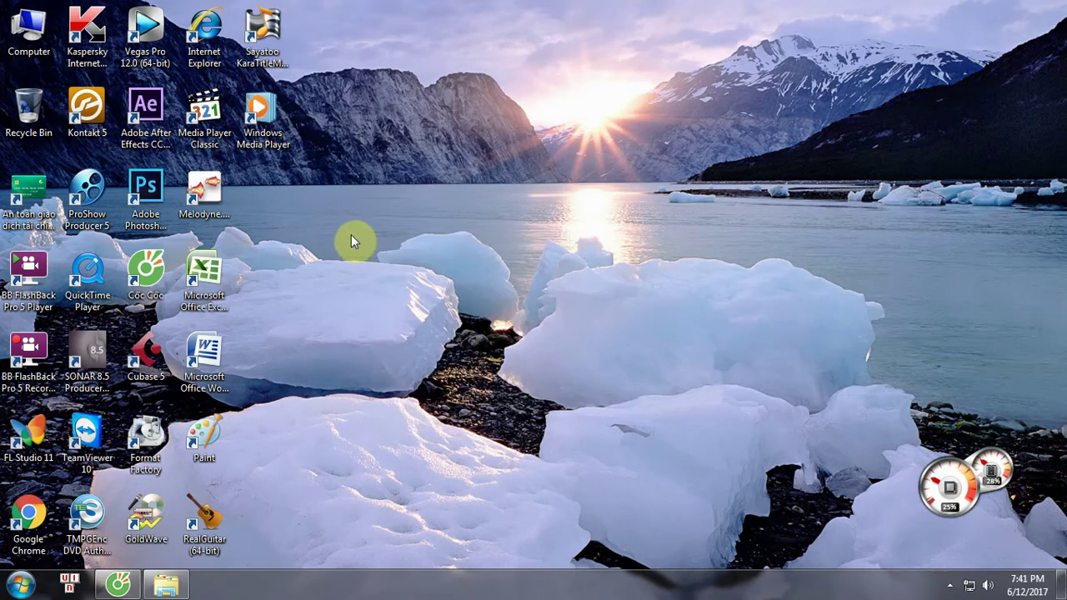
right_click(360, 186)
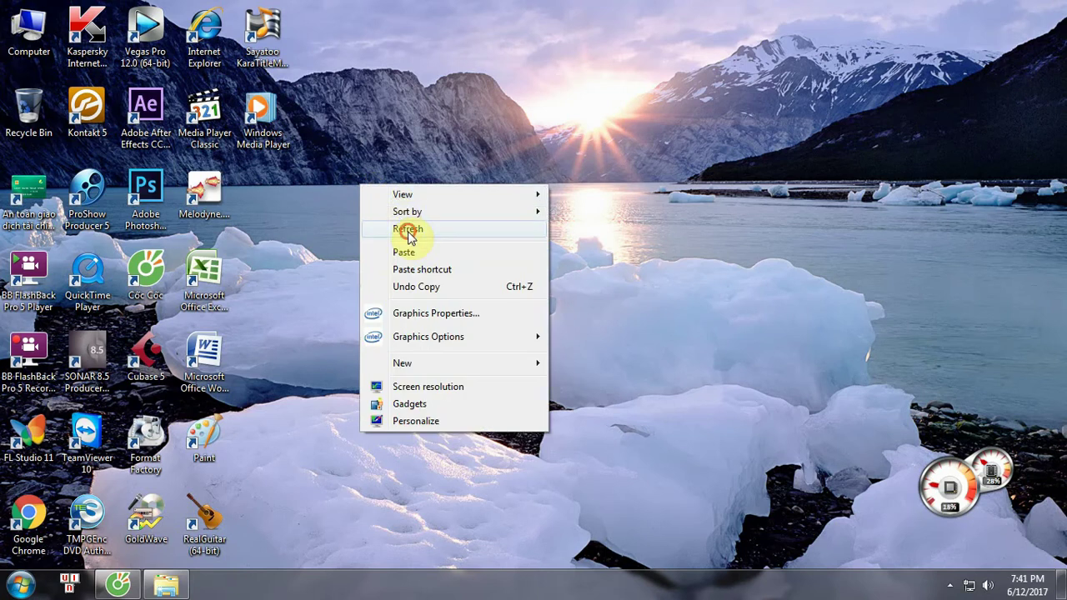
click(408, 230)
right_click(360, 187)
click(394, 230)
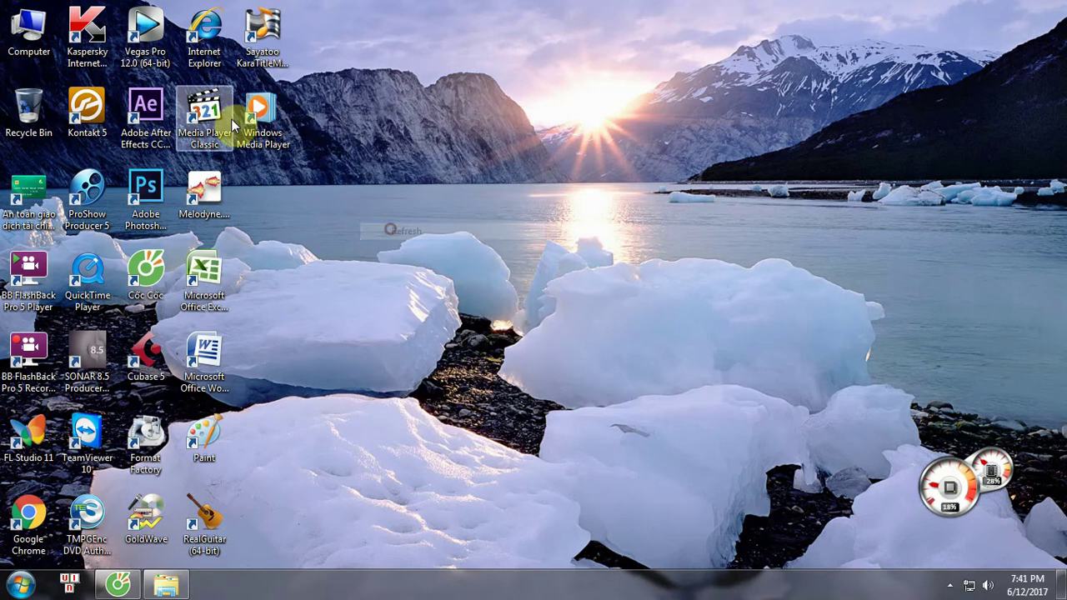
- Launch Vegas Pro 12.0 from the desktop and dismiss the Sony Net Notify window and the security warning
double_click(165, 70)
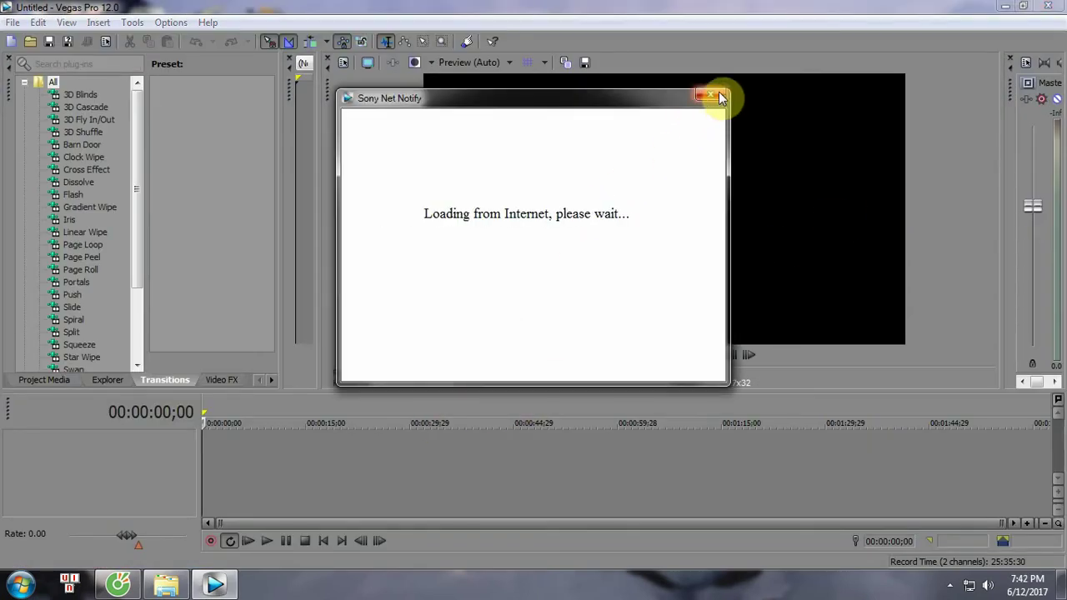
click(719, 98)
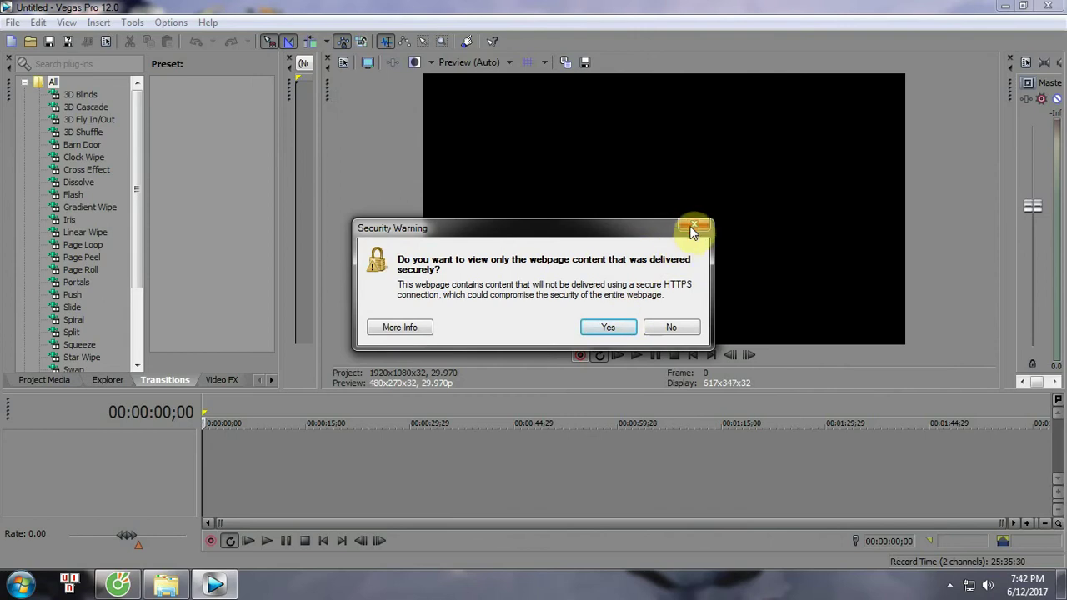
click(693, 228)
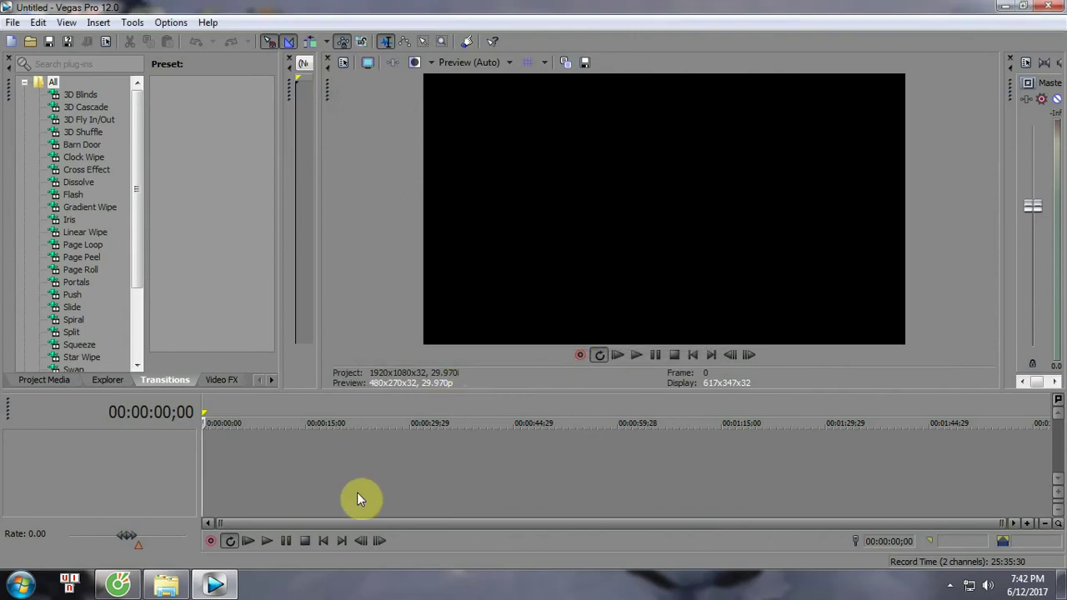
- Switch to Windows Explorer and open the Nyaaj Sua\thaij tshab folder on Local Disk (E:)
click(166, 585)
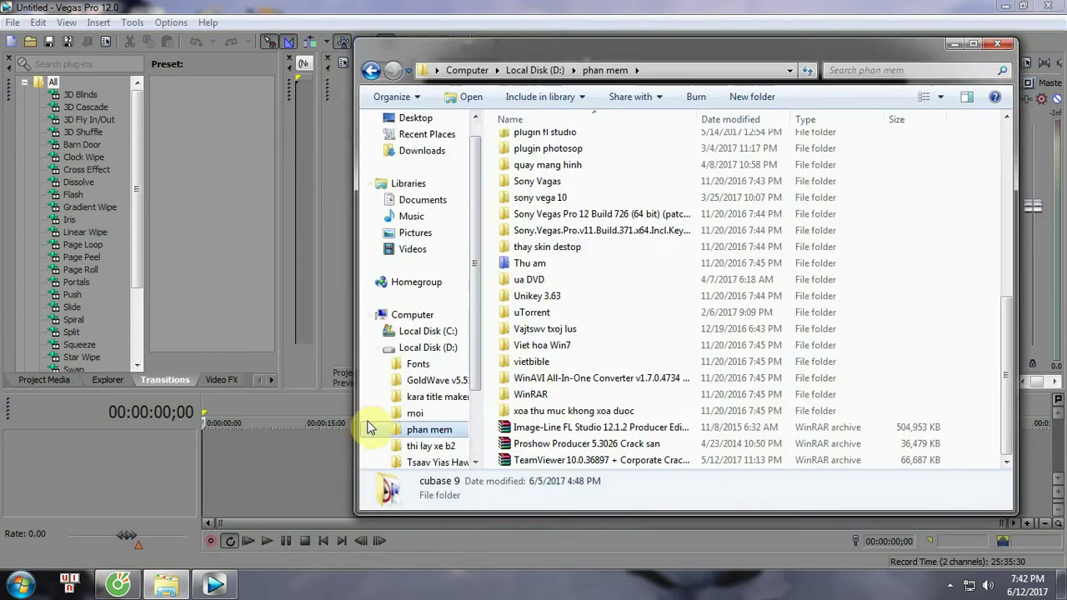
click(379, 348)
click(398, 388)
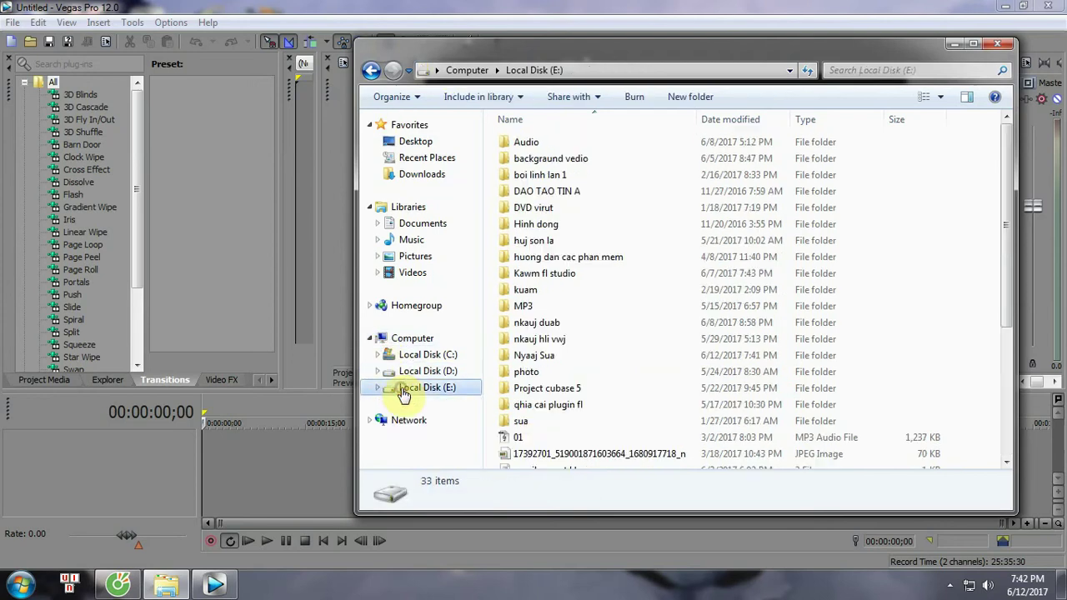
double_click(537, 355)
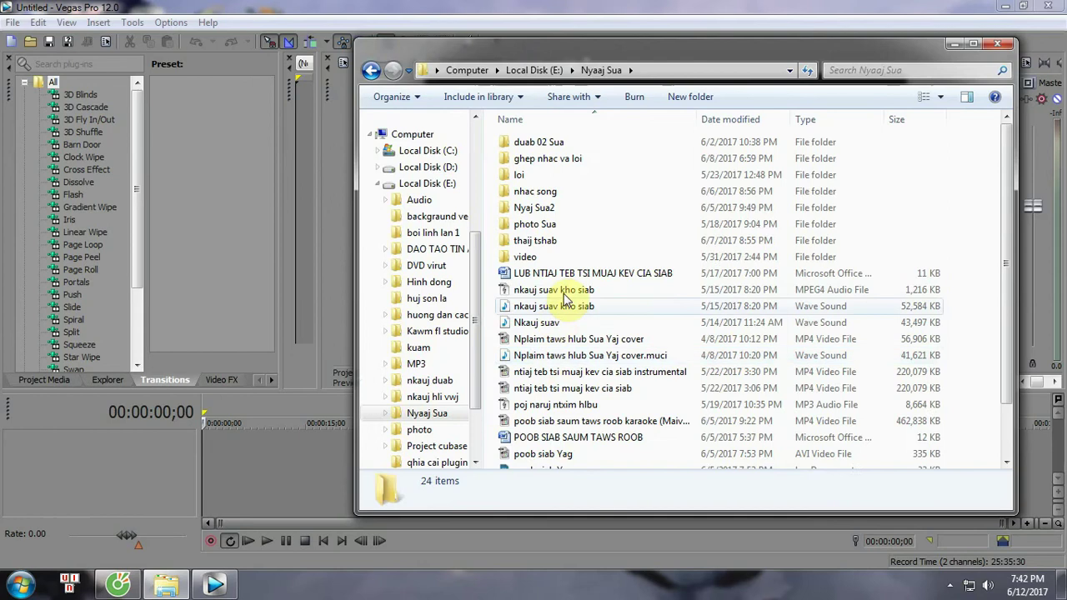
double_click(559, 237)
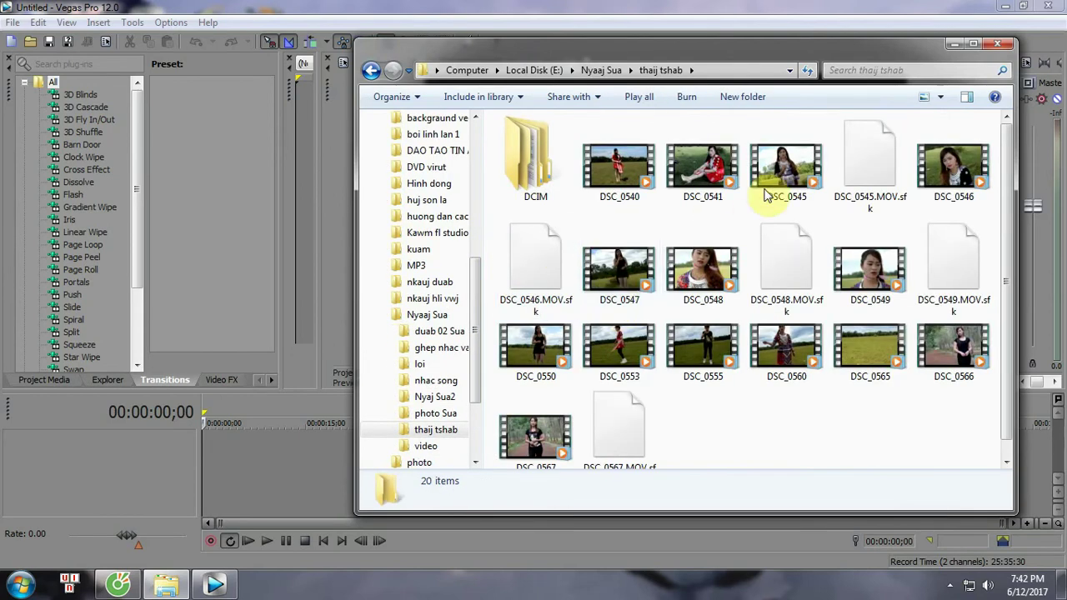
- Delete the five .MOV.sfk files for DSC_0545, DSC_0546, DSC_0548, DSC_0549 and DSC_0567 from the folder
click(857, 161)
ctrl+click(939, 262)
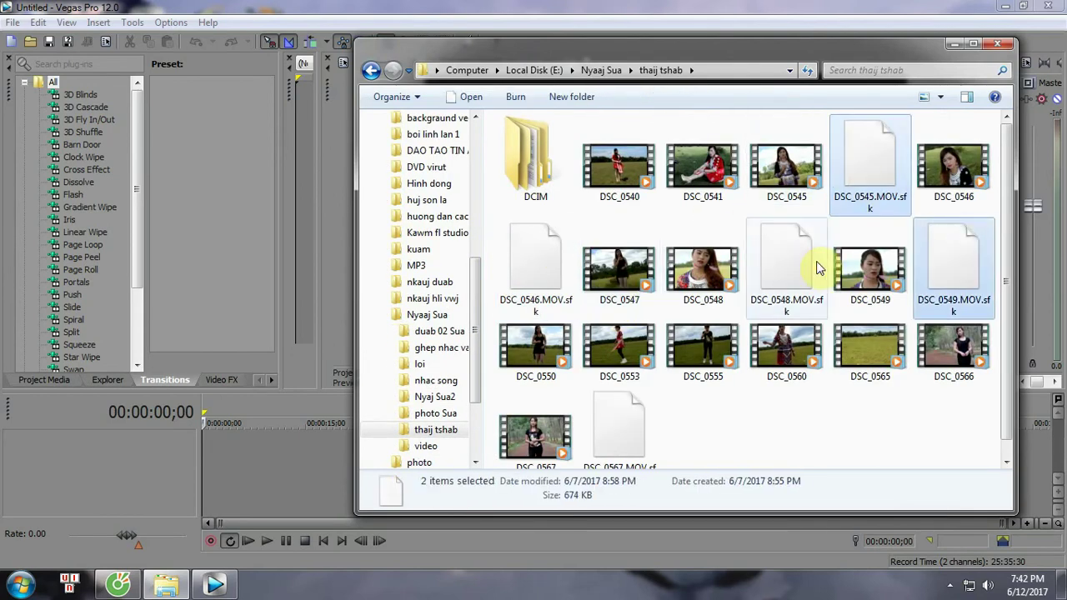
ctrl+click(813, 263)
ctrl+click(552, 250)
ctrl+click(617, 417)
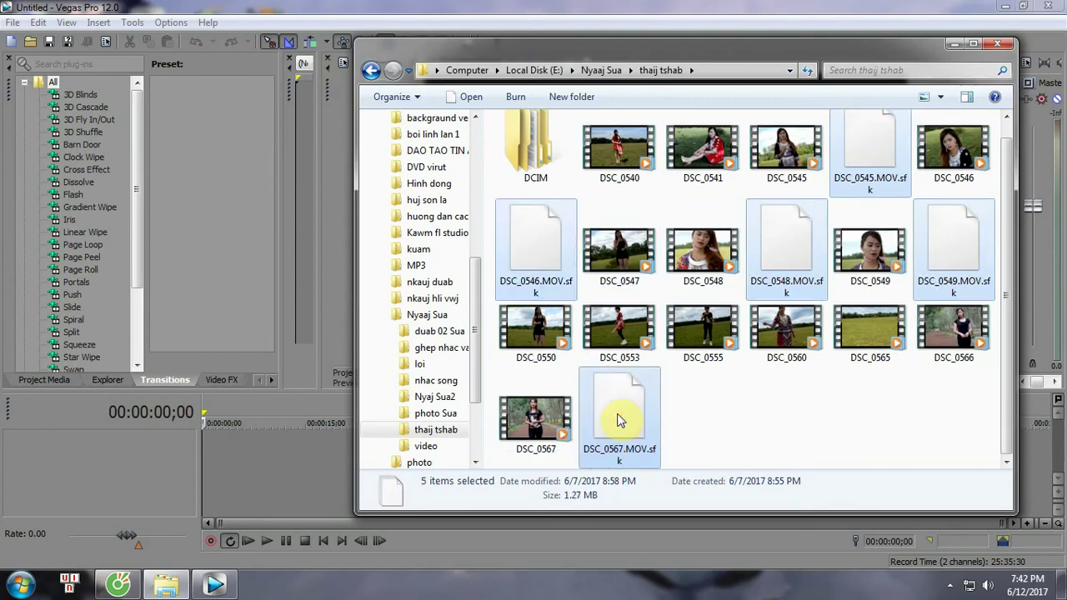
key(Delete)
key(Return)
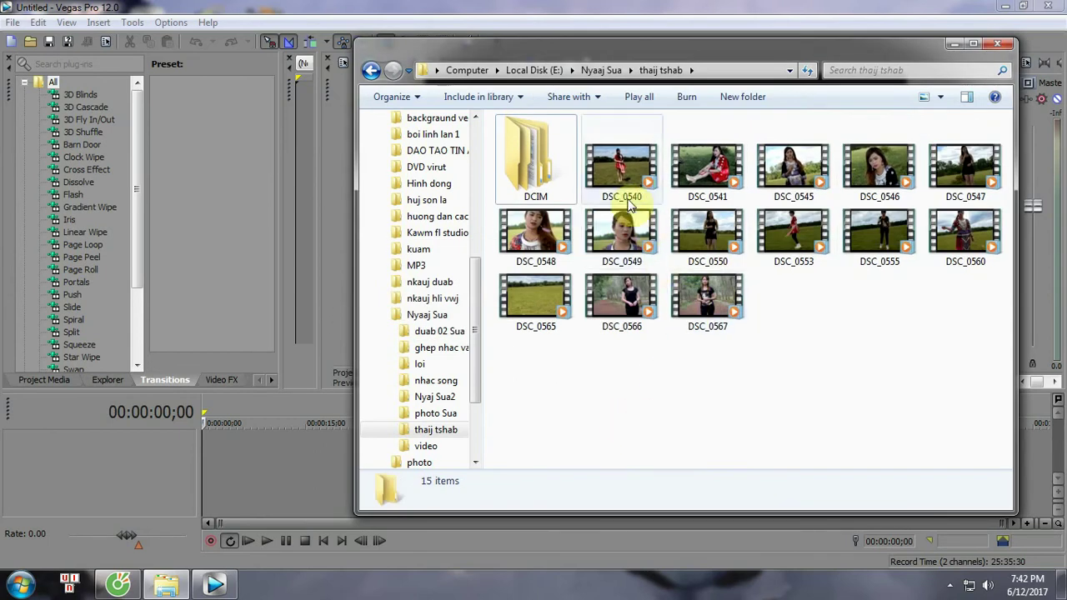
- Add the DSC_0540 video to the start of the Vegas Pro timeline and match the project video settings to it
drag(630, 182, 207, 473)
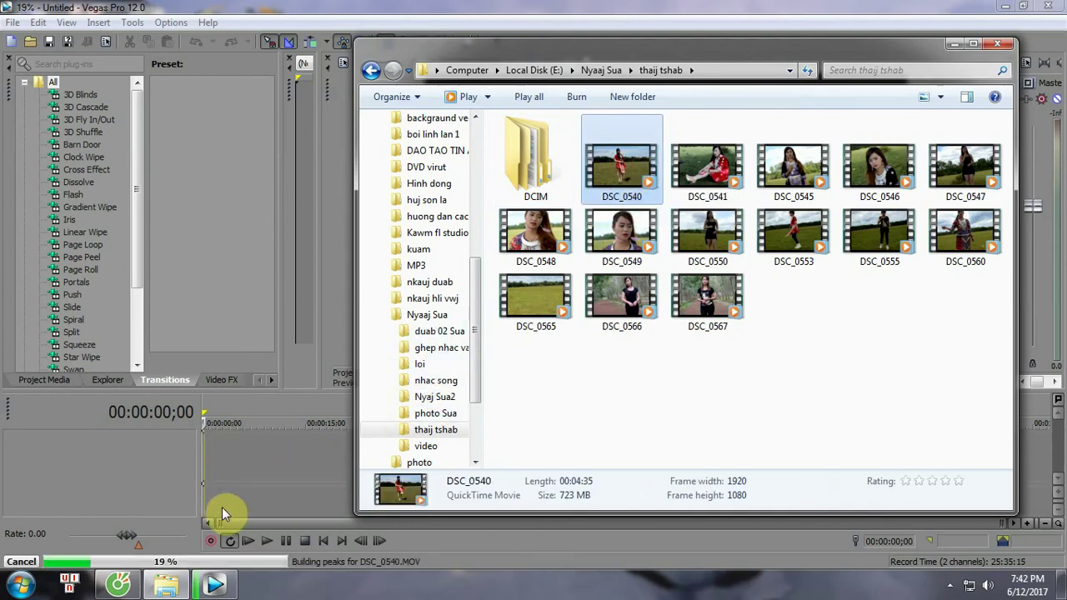
click(235, 526)
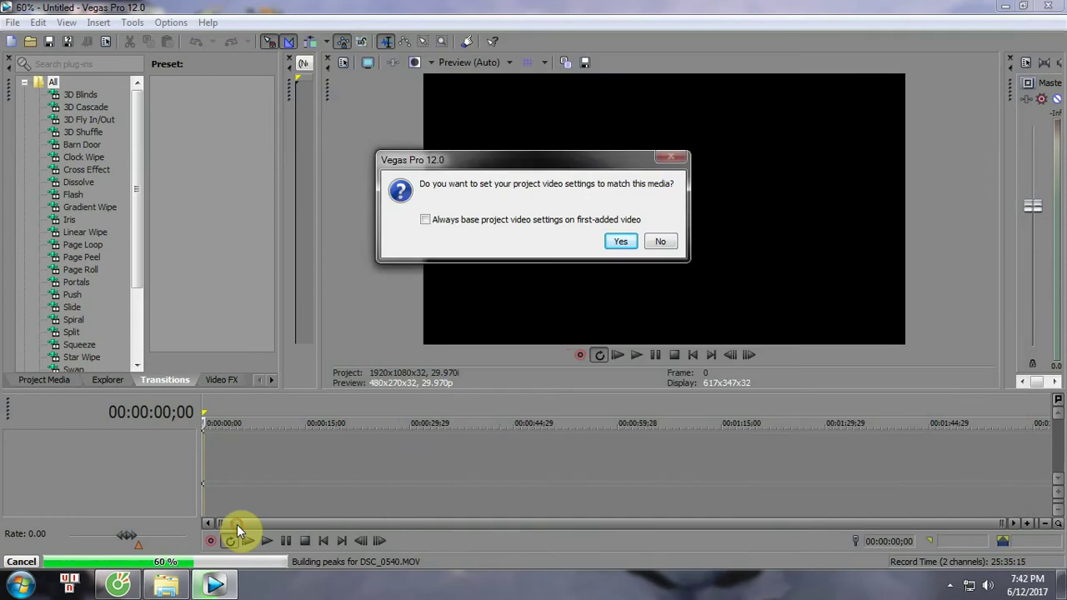
click(620, 242)
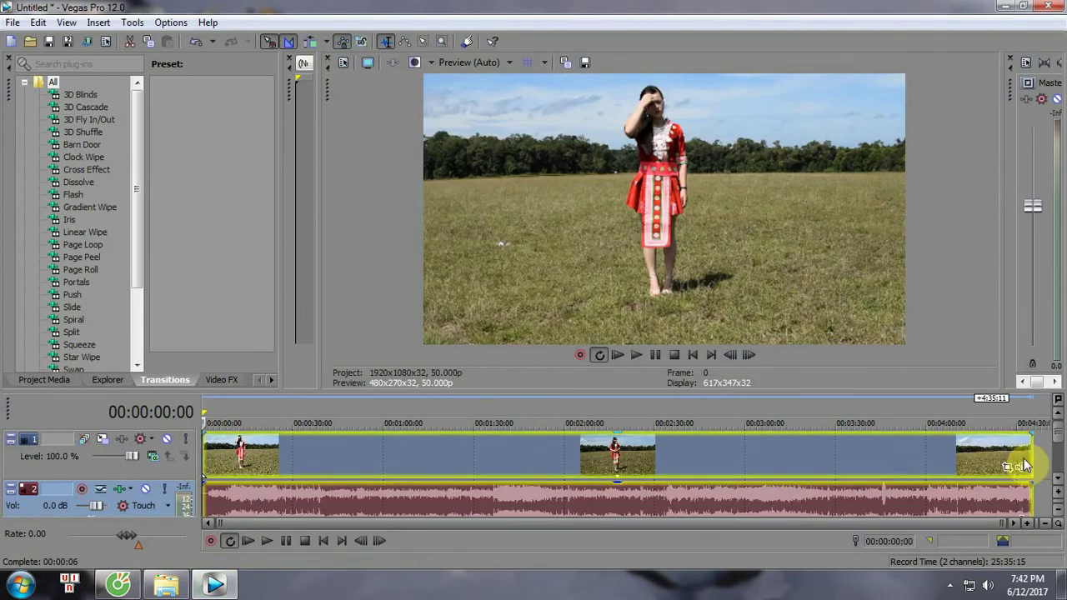
- Insert a new video track above the DSC_0540 clip and paste a copy of the video event at its start
right_click(1038, 448)
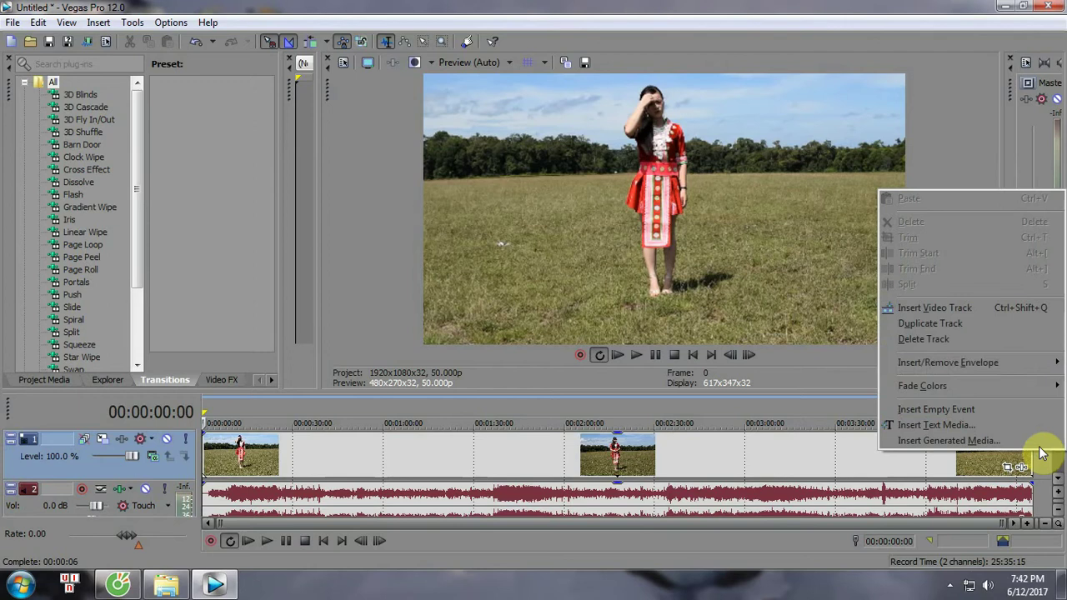
click(971, 305)
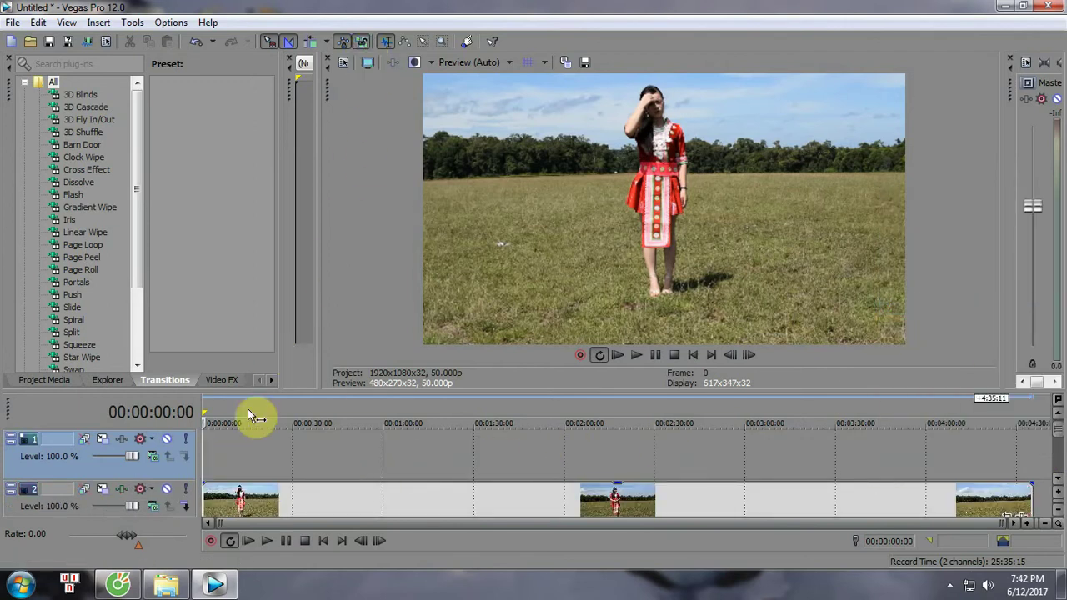
click(205, 488)
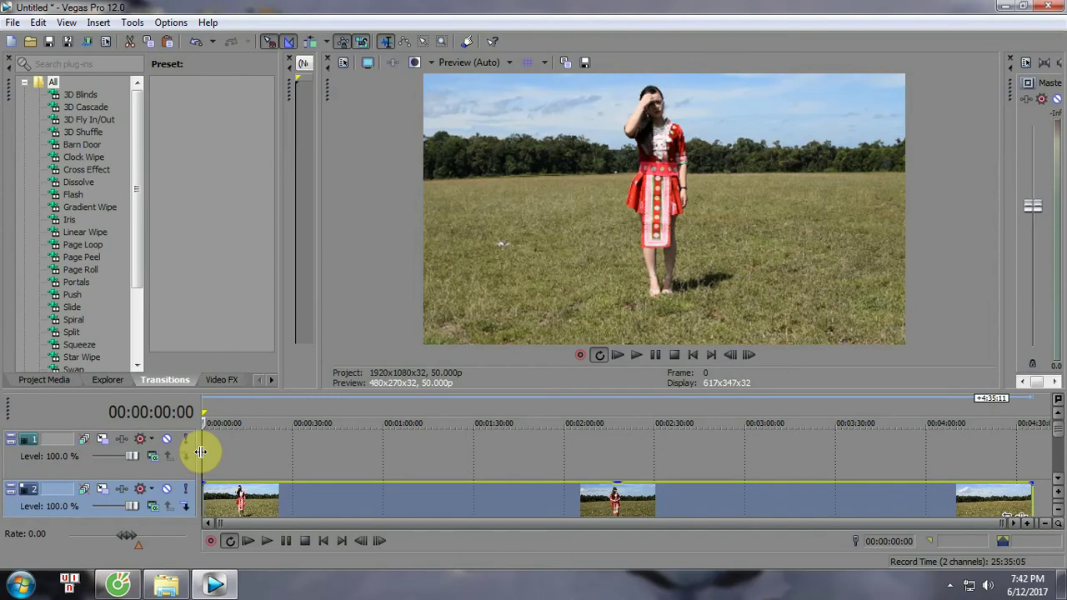
click(201, 450)
key(ctrl+v)
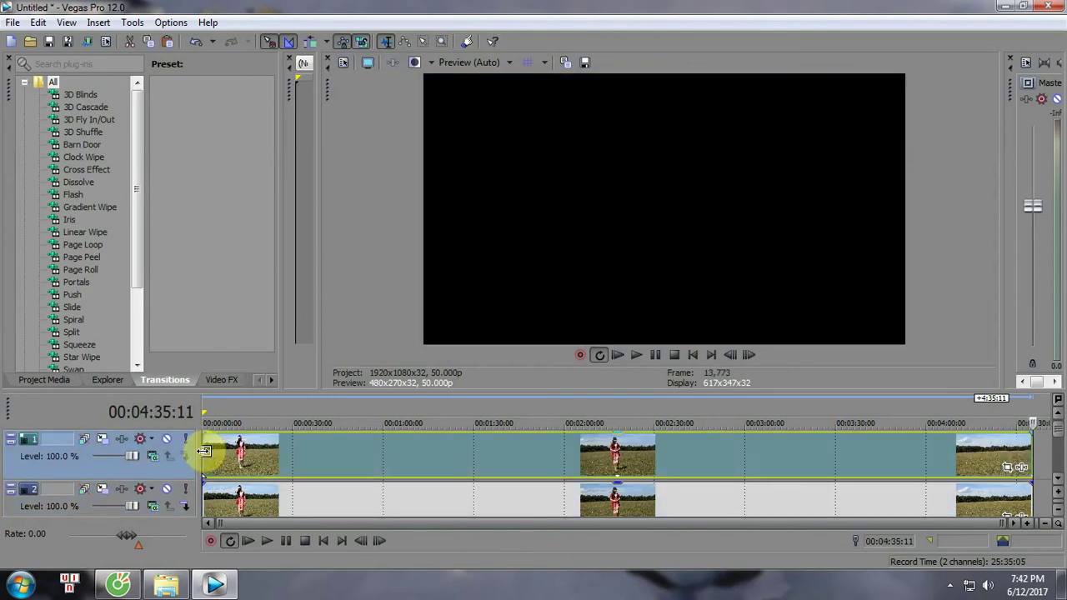
- Preview the frame at 00:00:21:05 while muting and unmuting the top video track
click(266, 452)
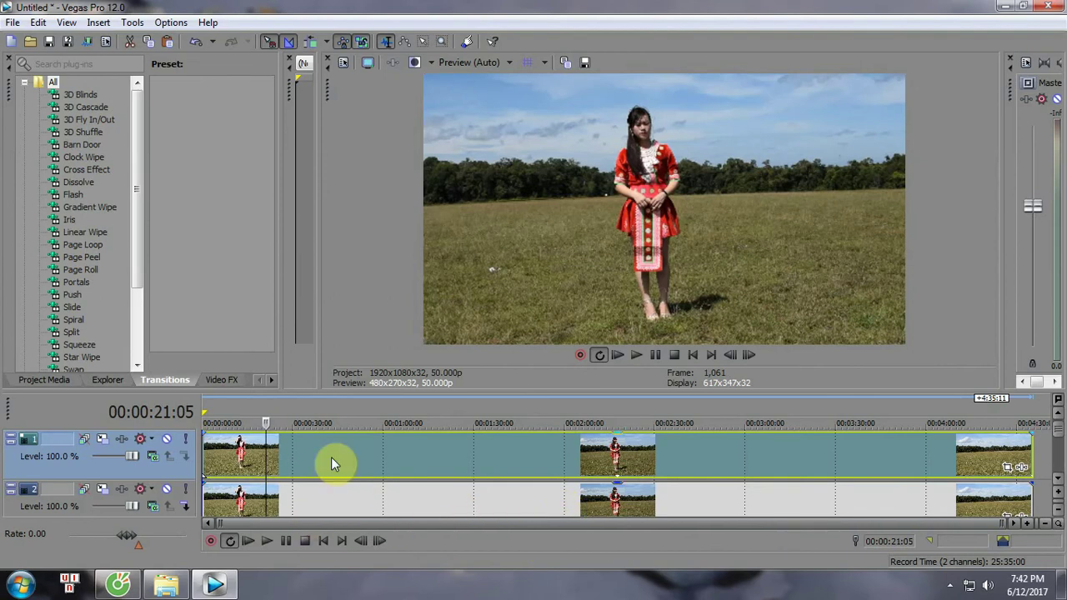
click(167, 439)
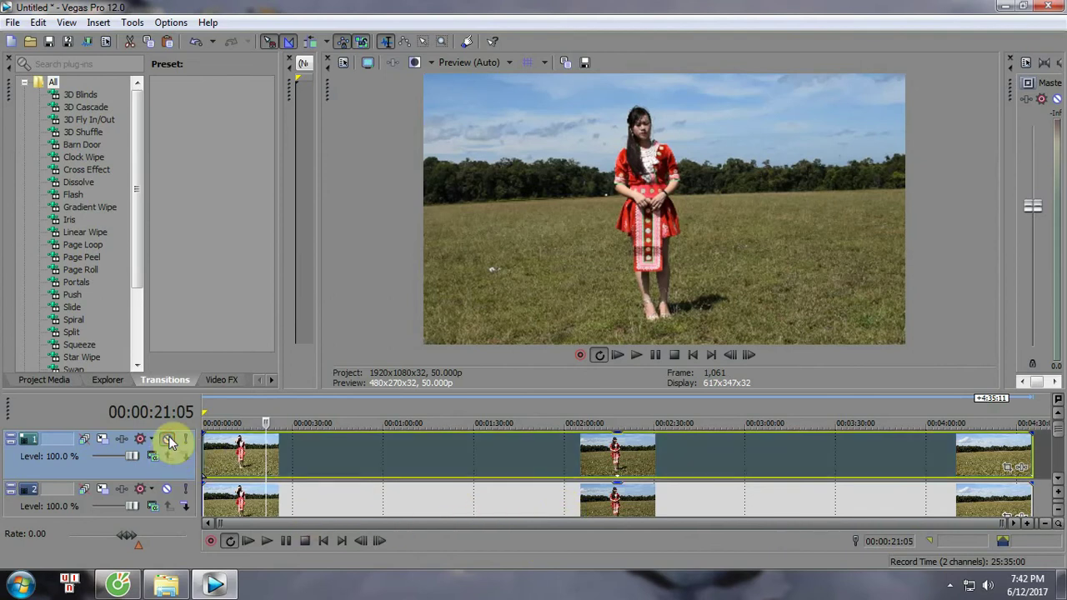
click(168, 439)
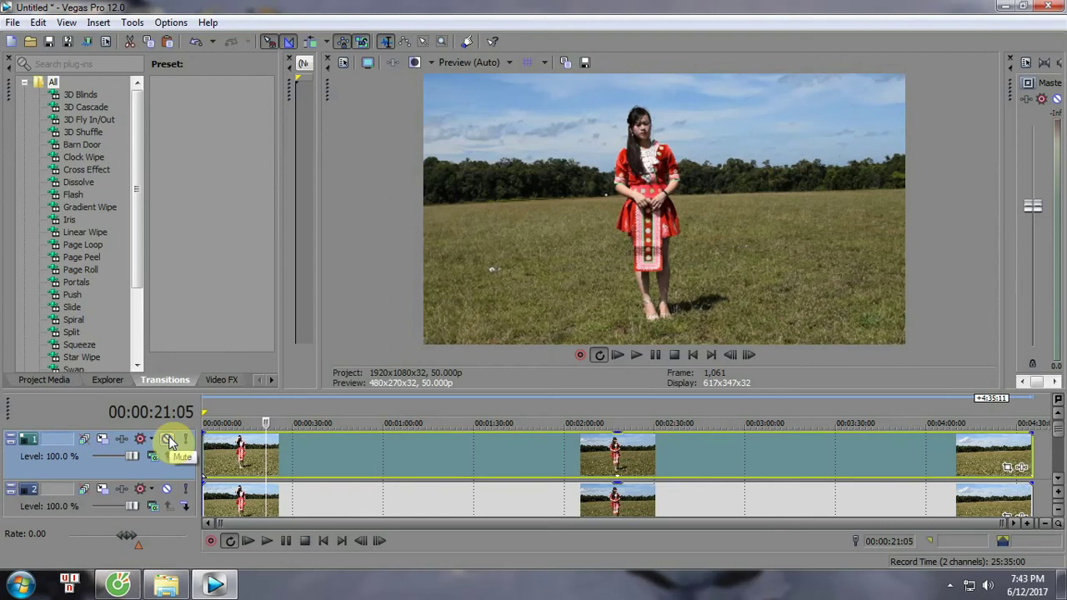
click(168, 439)
click(168, 439)
- Mute video track 2 and look through the tracks below and above it
click(1059, 483)
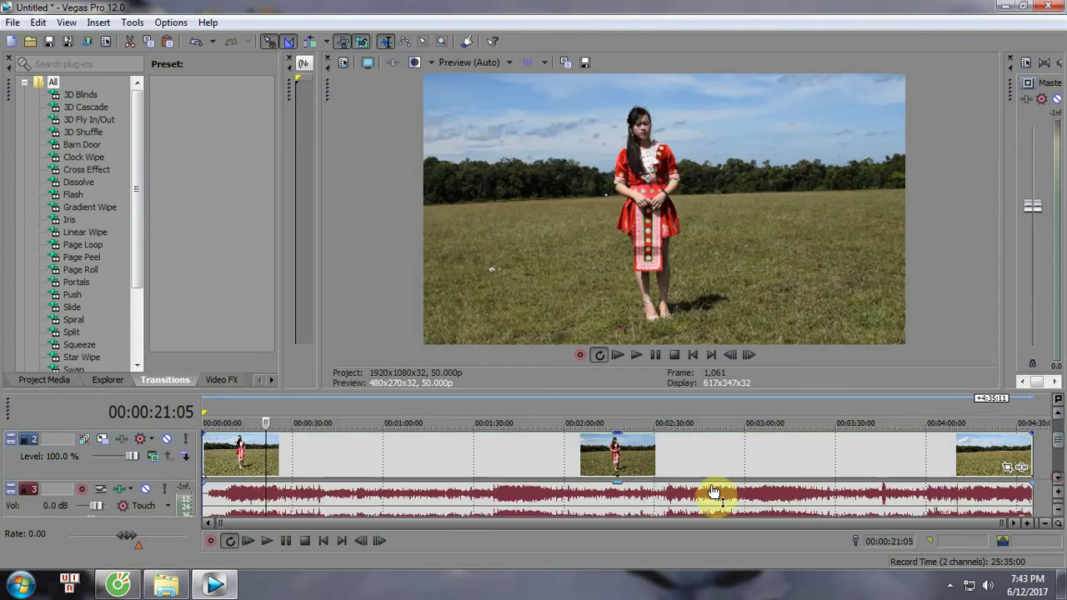
click(166, 441)
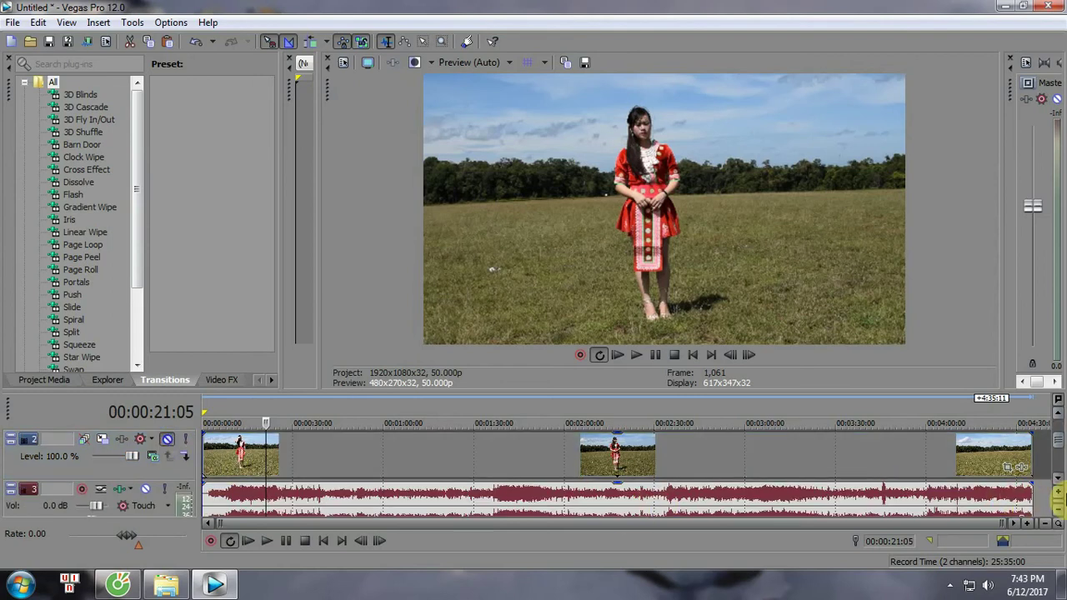
click(1056, 478)
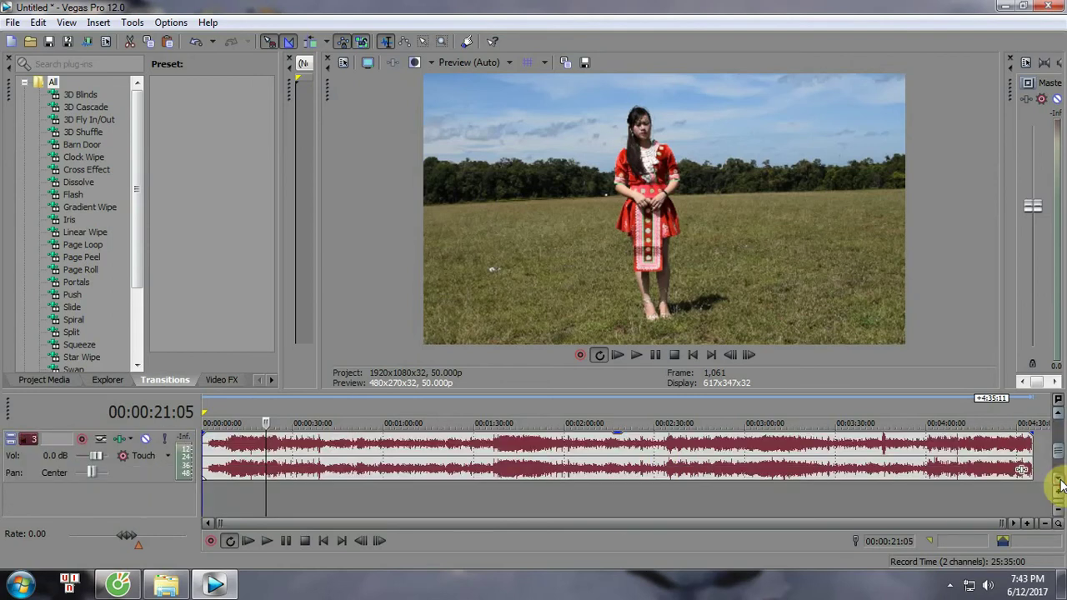
click(1059, 415)
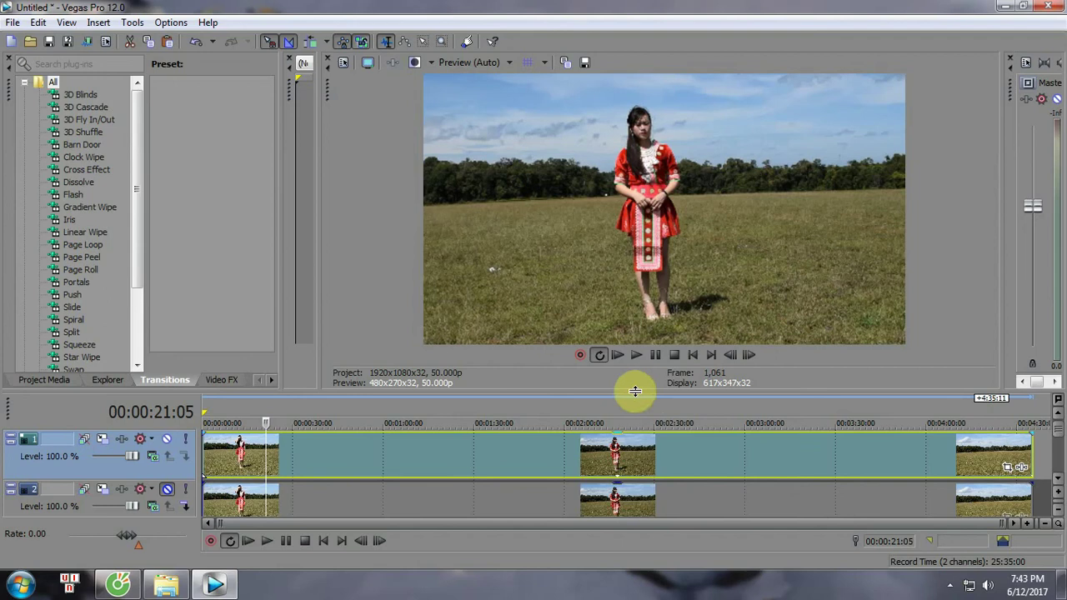
- Enlarge the timeline area and switch the mute from video track 2 to video track 1
drag(635, 390, 633, 337)
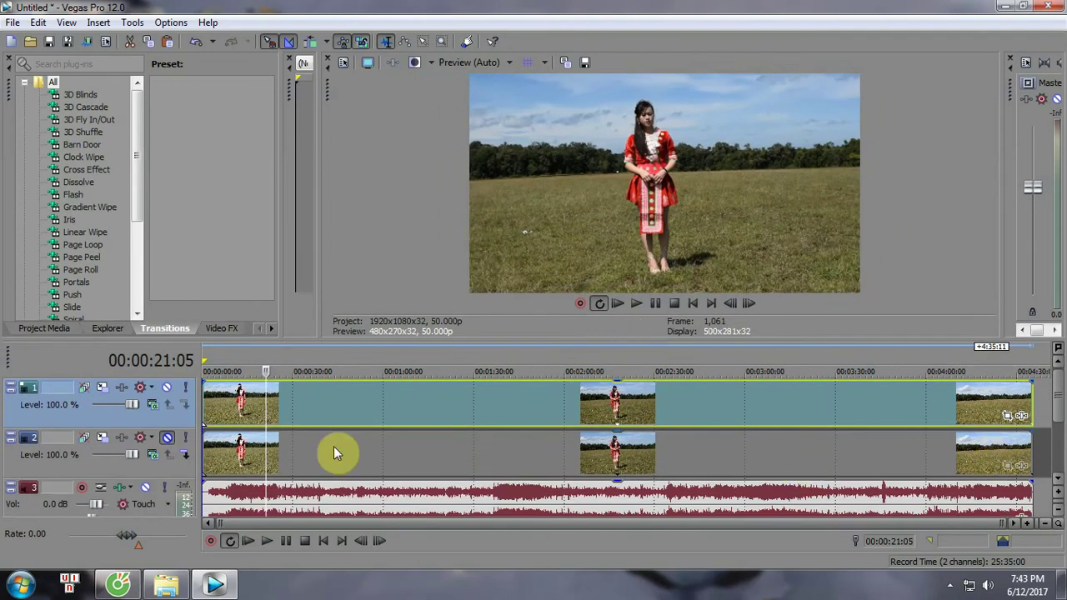
click(166, 437)
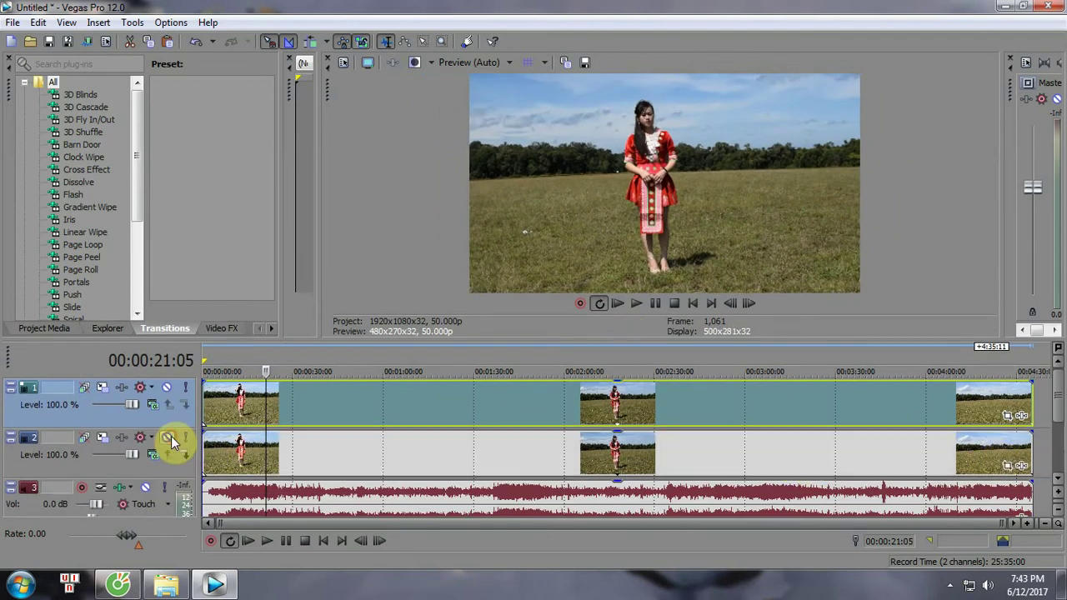
click(167, 389)
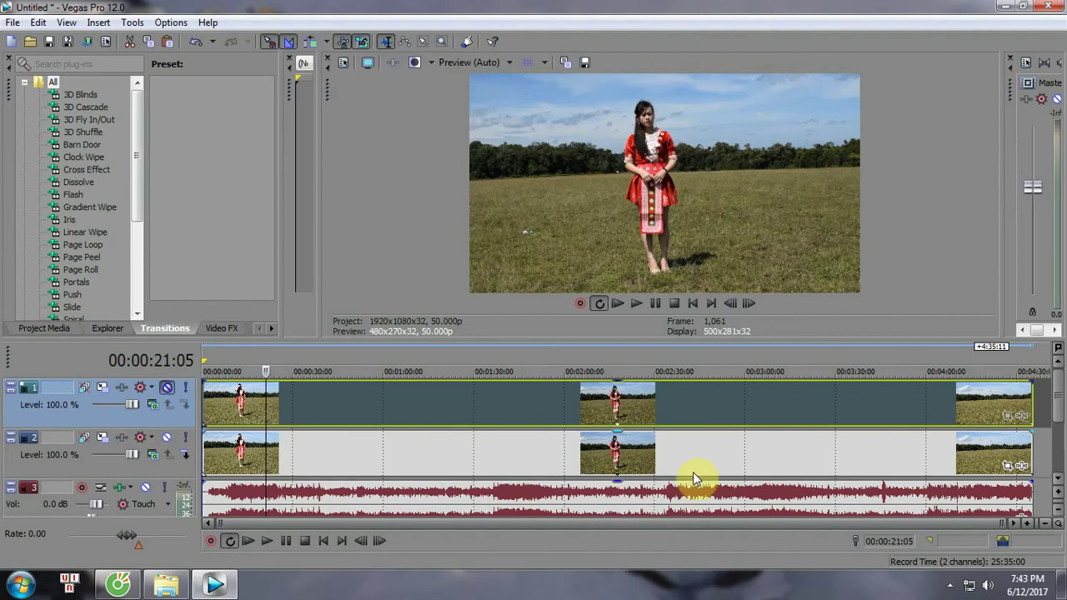
- Shift the Pan/Crop frame of the video track 2 event to X center 1,312 and Y center 540, and preview it at 00:01:32:17
click(1009, 466)
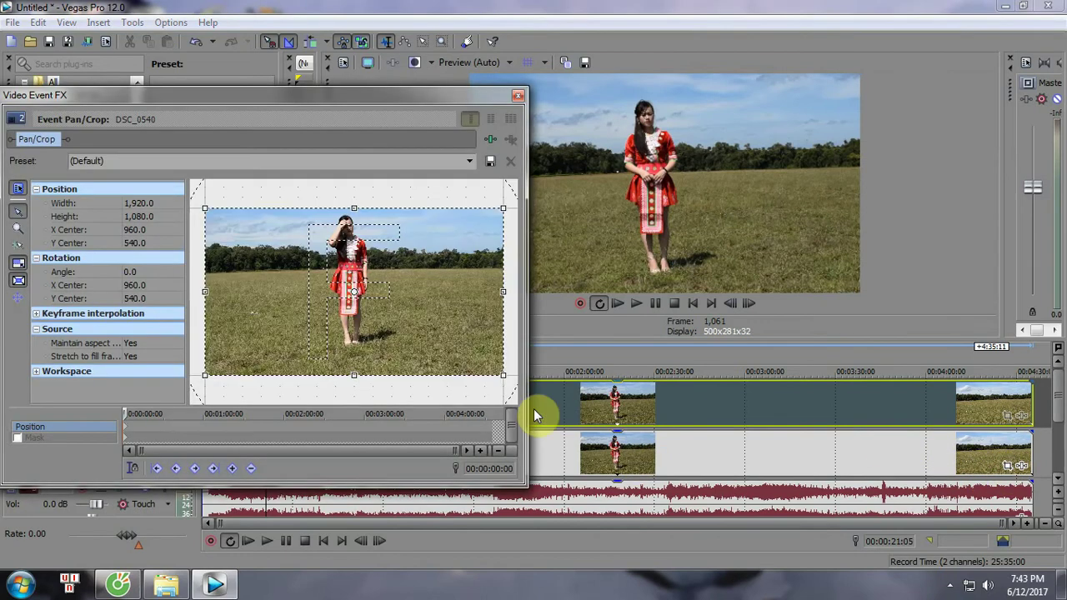
mouse_move(448, 321)
mouse_down()
mouse_move(424, 322)
mouse_move(450, 323)
mouse_up()
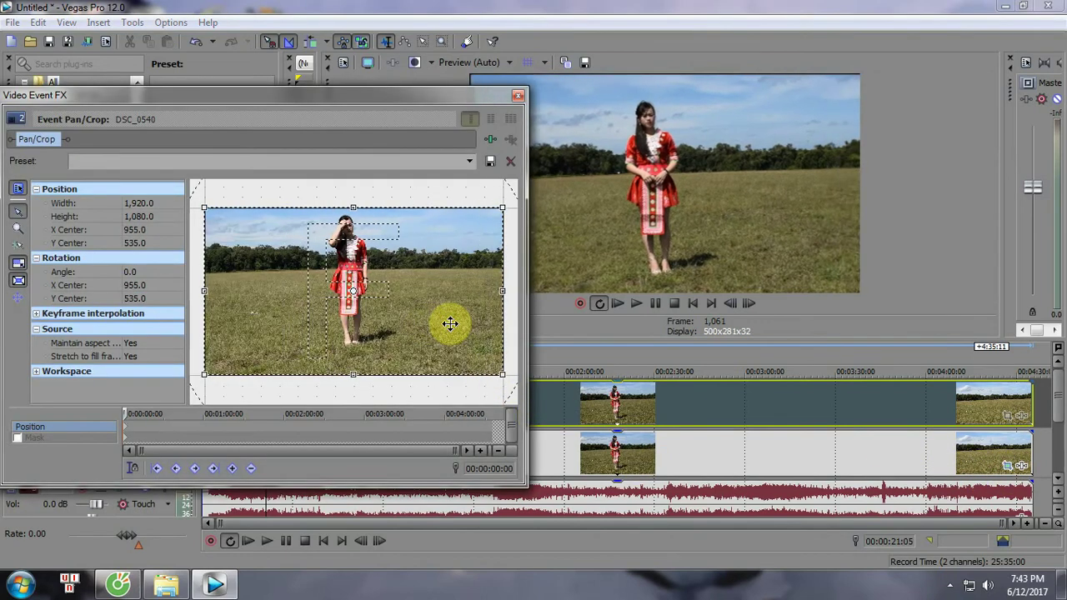
drag(430, 100, 359, 112)
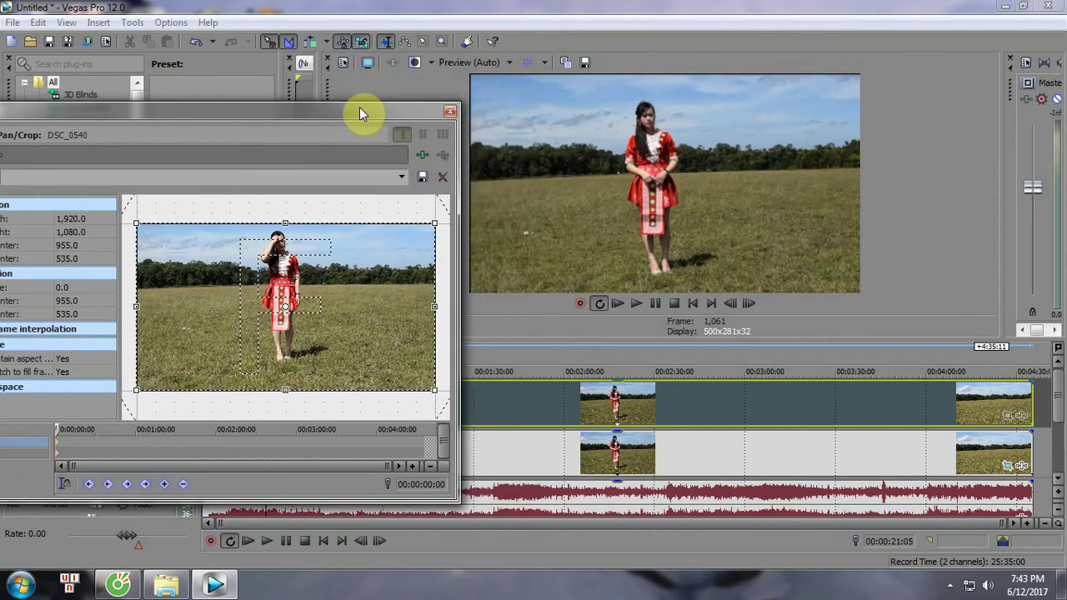
drag(276, 315, 331, 314)
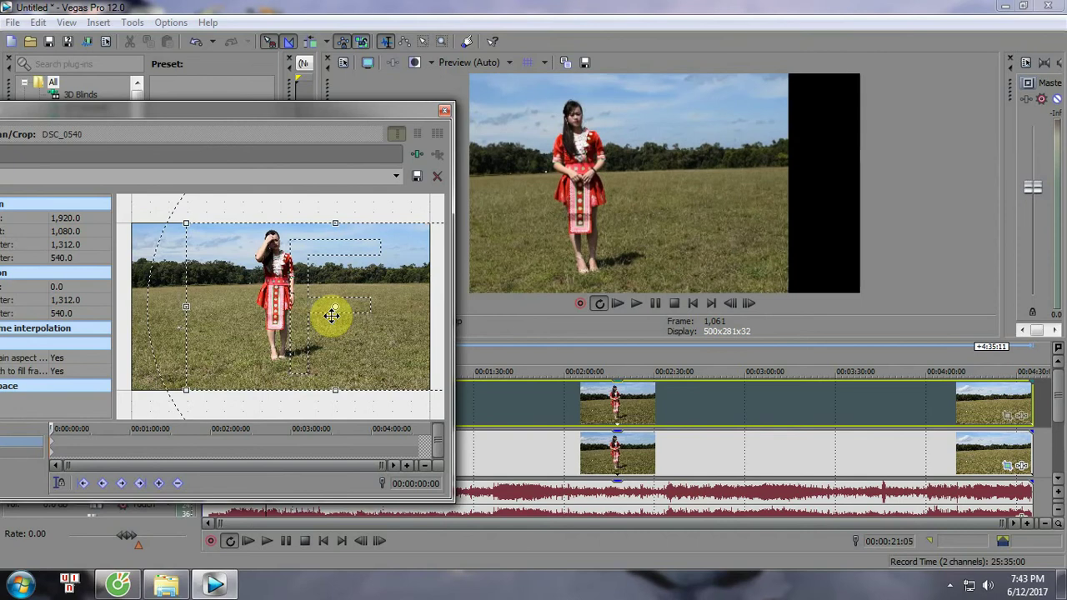
click(443, 110)
click(482, 403)
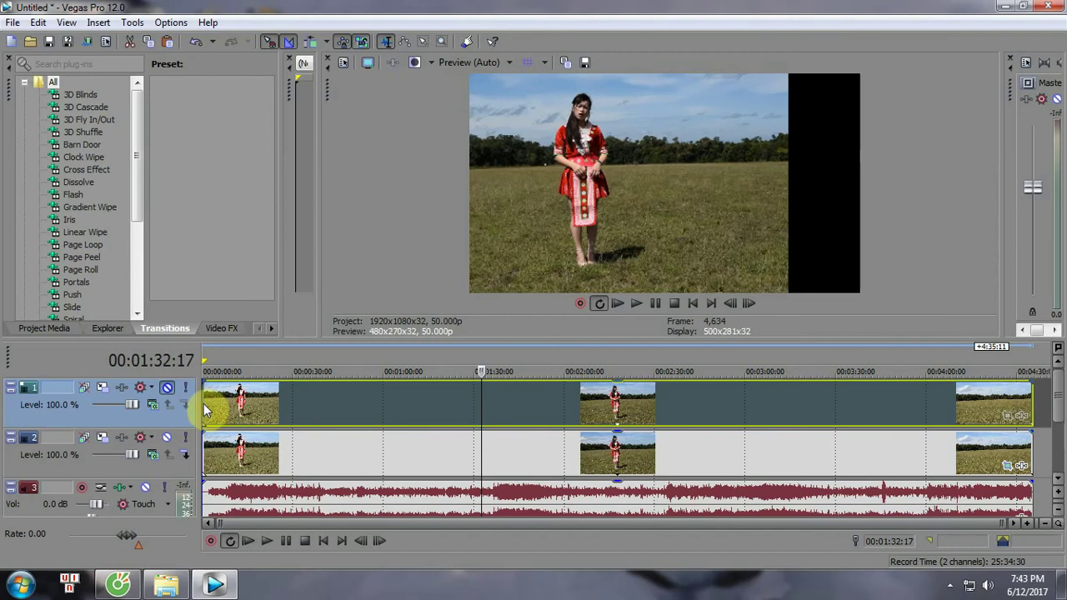
- Unmute video track 1 and shift its event's Pan/Crop frame to X center 437 and Y center 540
click(167, 387)
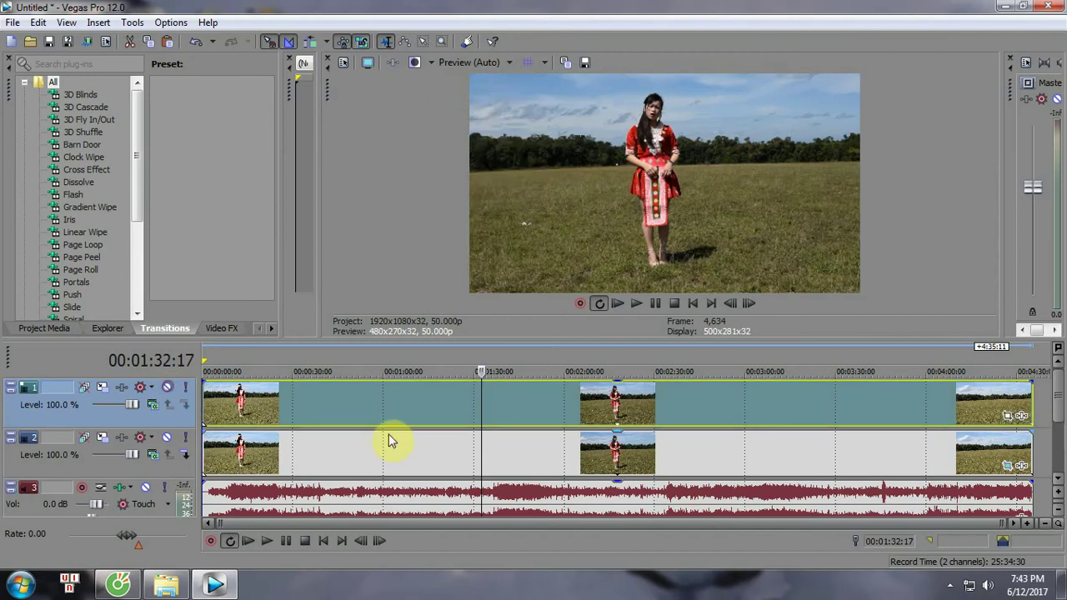
click(1013, 417)
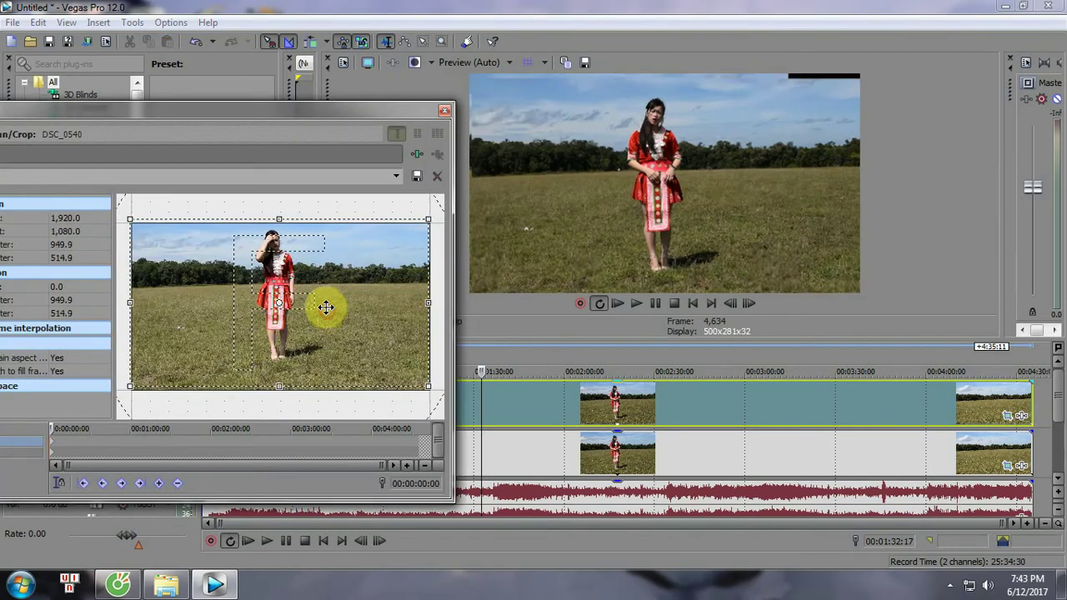
drag(325, 308, 246, 311)
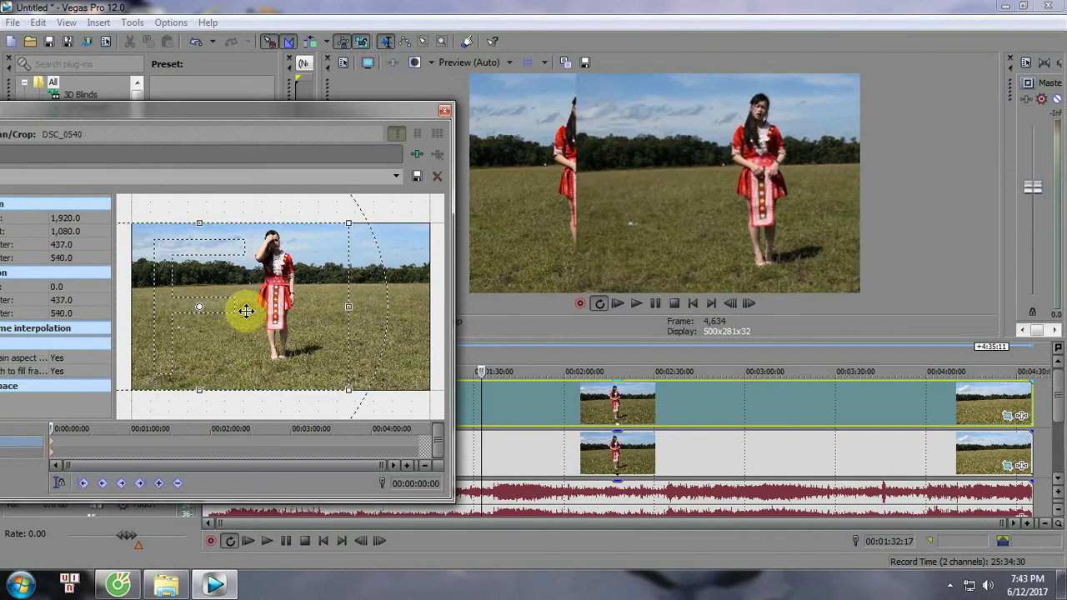
click(444, 112)
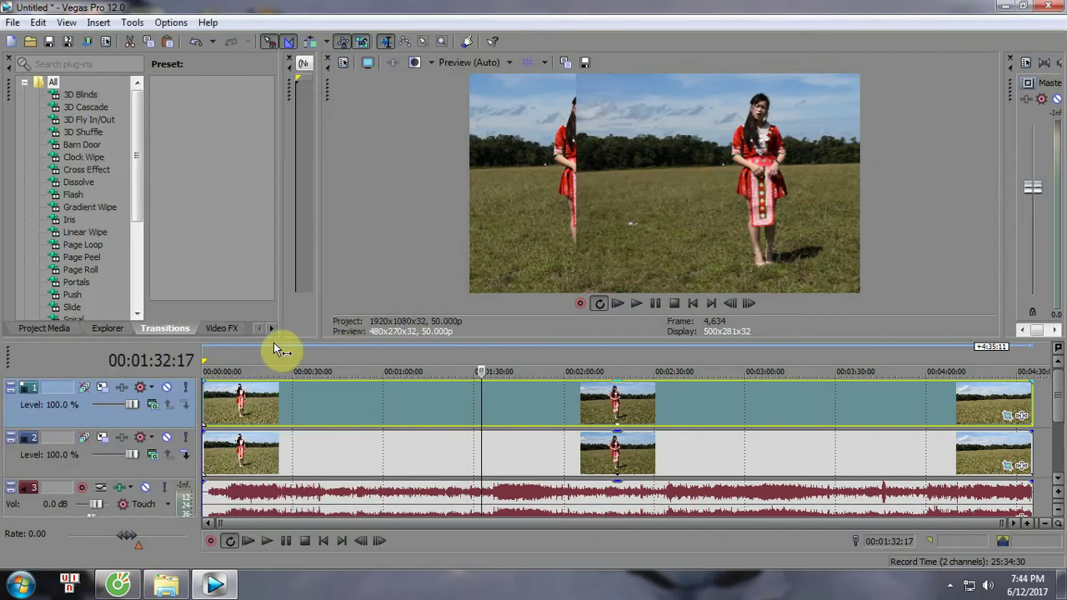
right_click(390, 406)
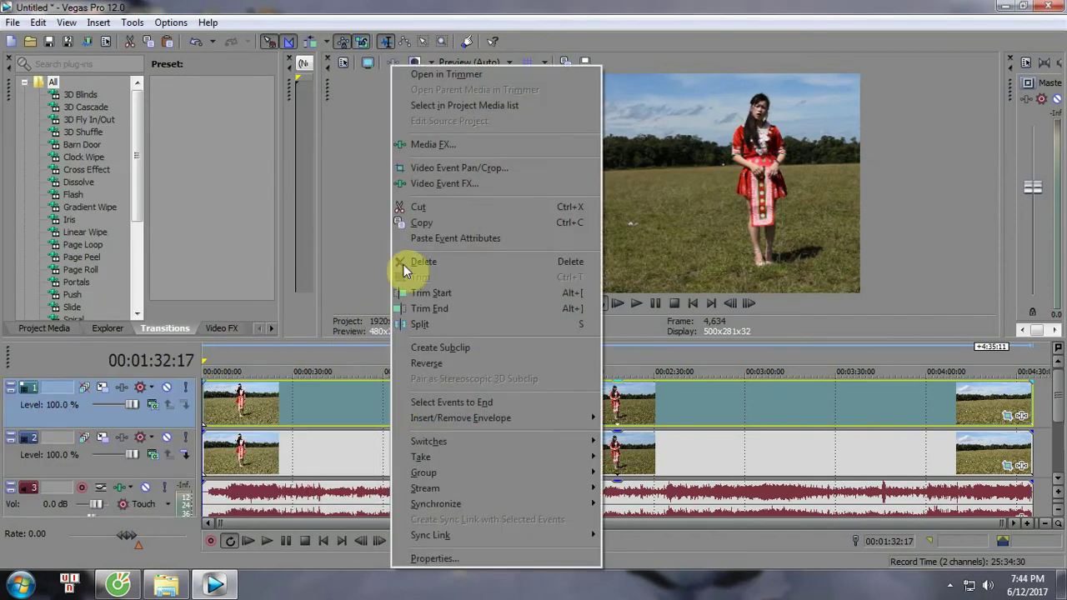
click(449, 145)
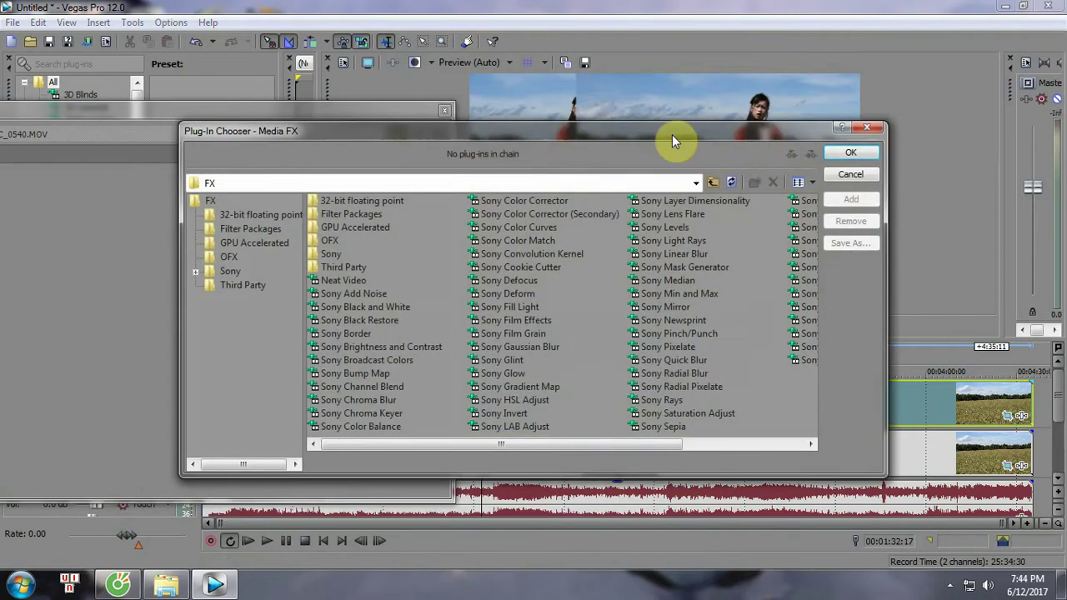
click(850, 174)
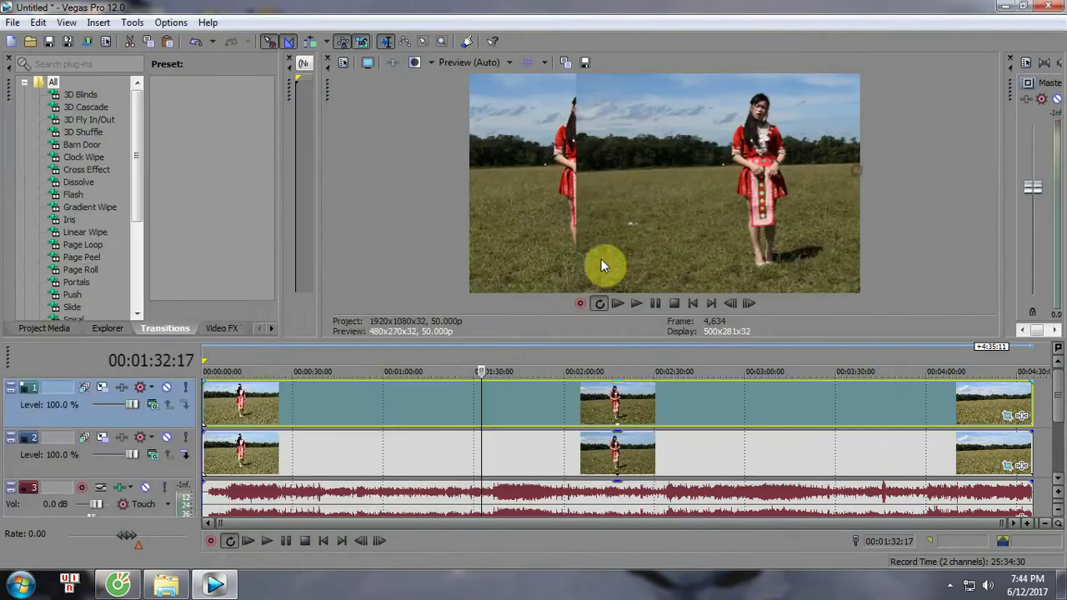
- Examine the presets of the Video FX plug-ins from Black and White through Broadcast Colors
click(234, 326)
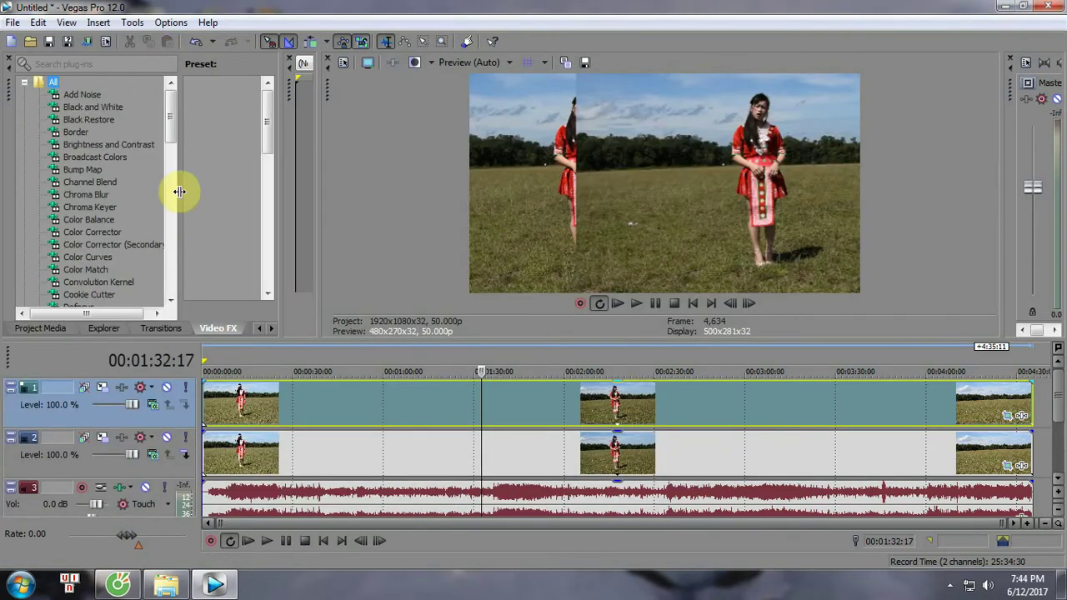
click(93, 107)
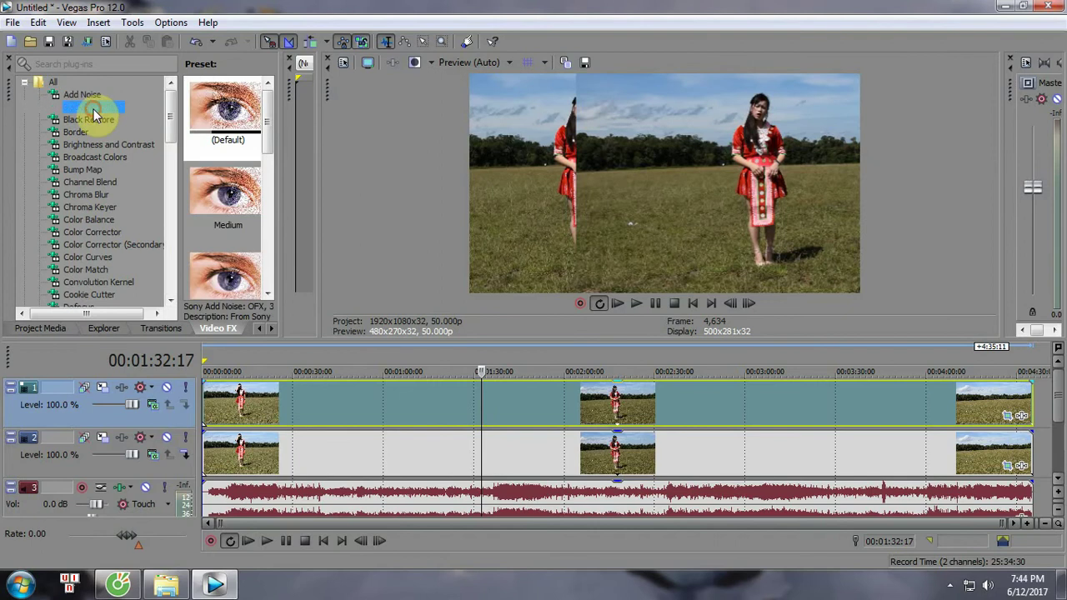
click(89, 120)
click(77, 132)
click(83, 144)
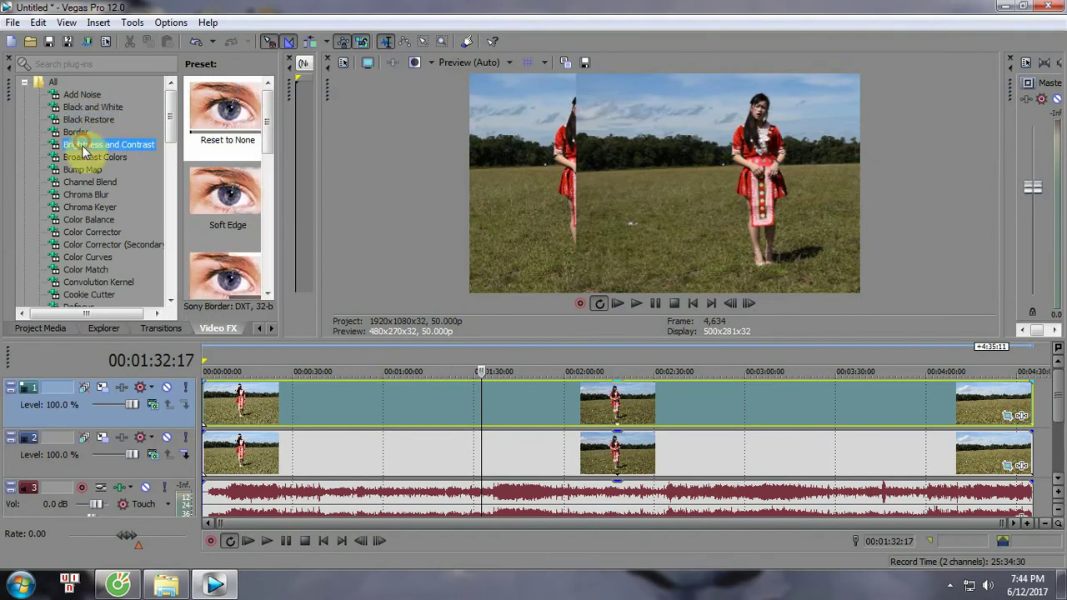
click(87, 158)
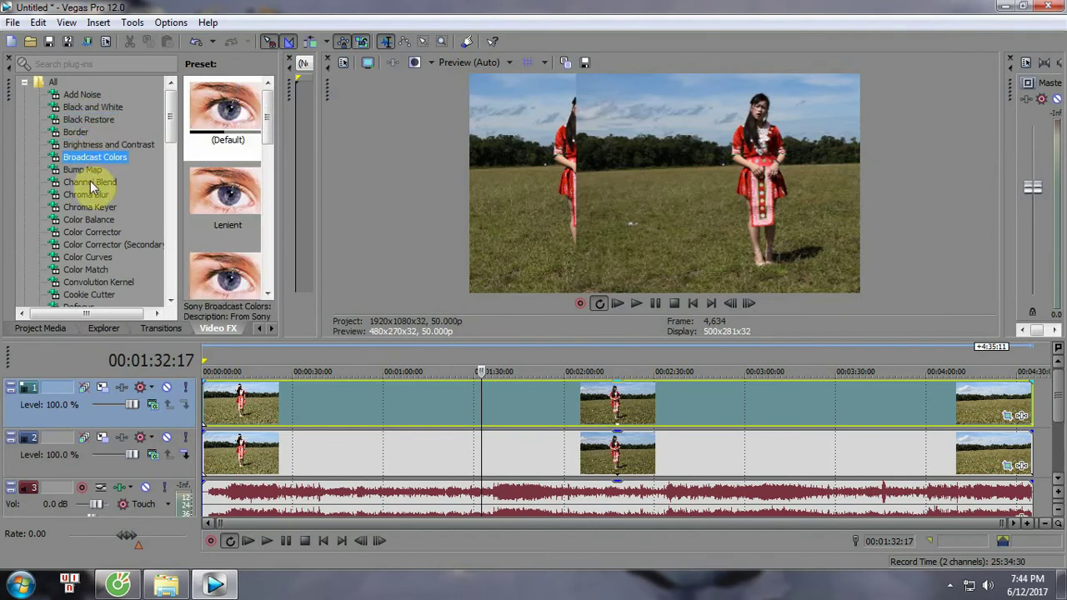
- Examine the Video FX presets from Wave back through Sepia, including TV Simulator, Swirl, Starburst and Spherize
drag(172, 136, 175, 268)
click(73, 258)
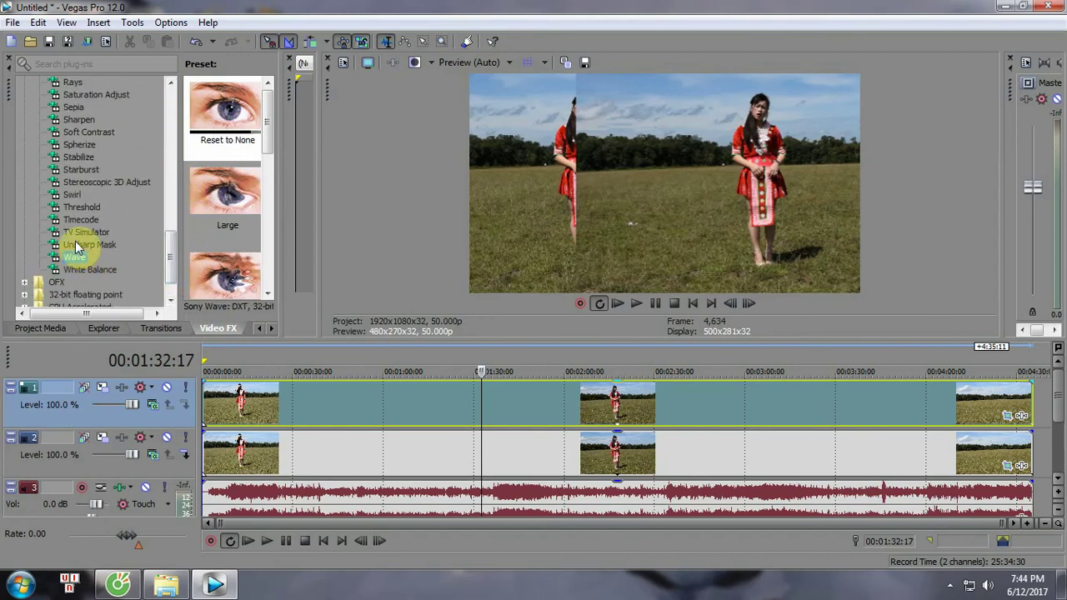
click(77, 242)
click(78, 233)
click(79, 219)
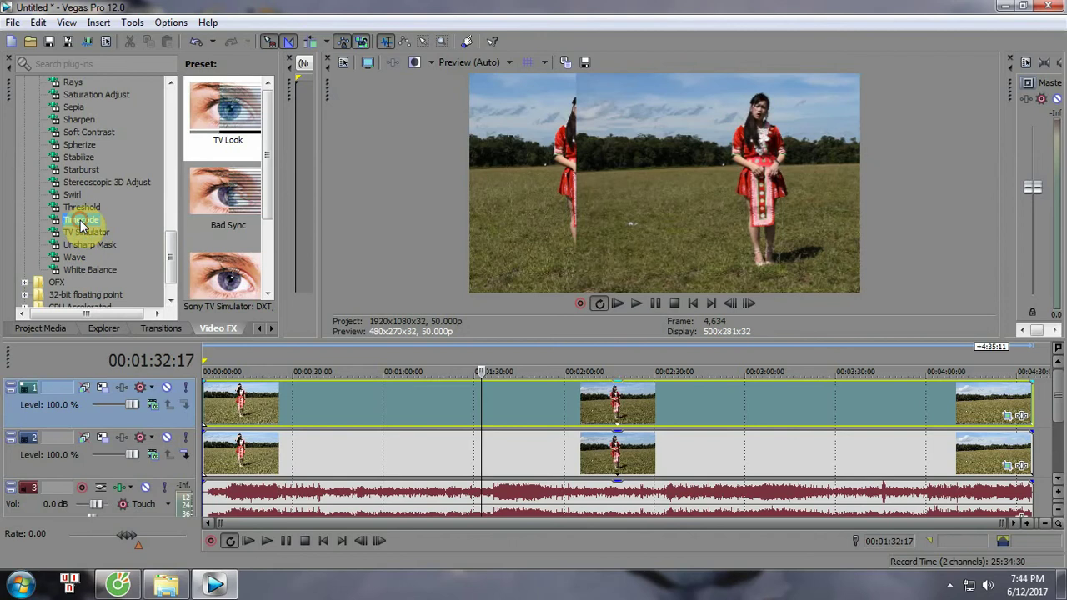
click(81, 207)
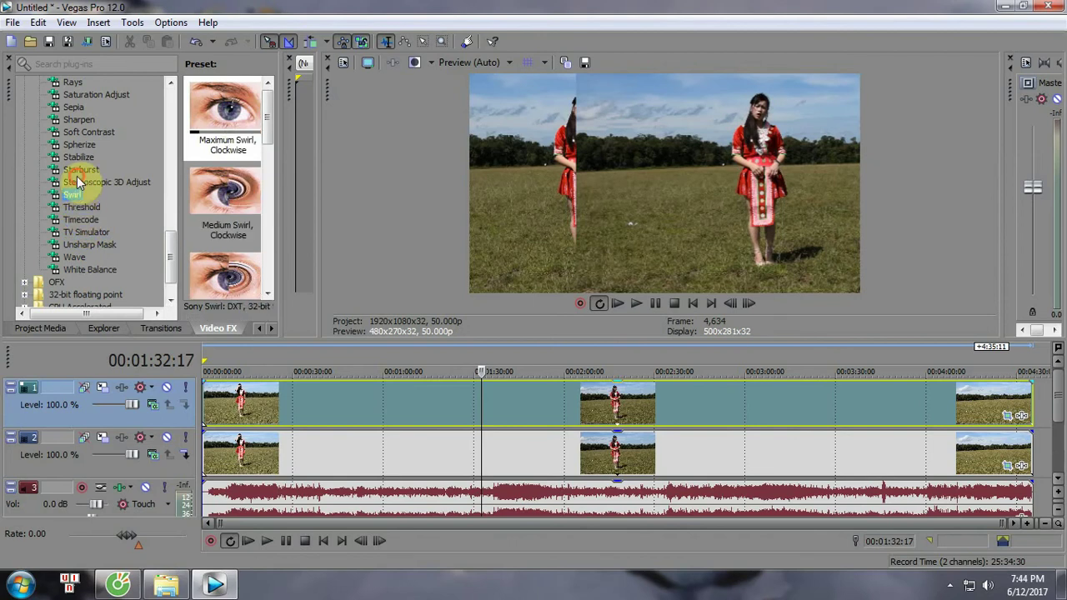
click(79, 182)
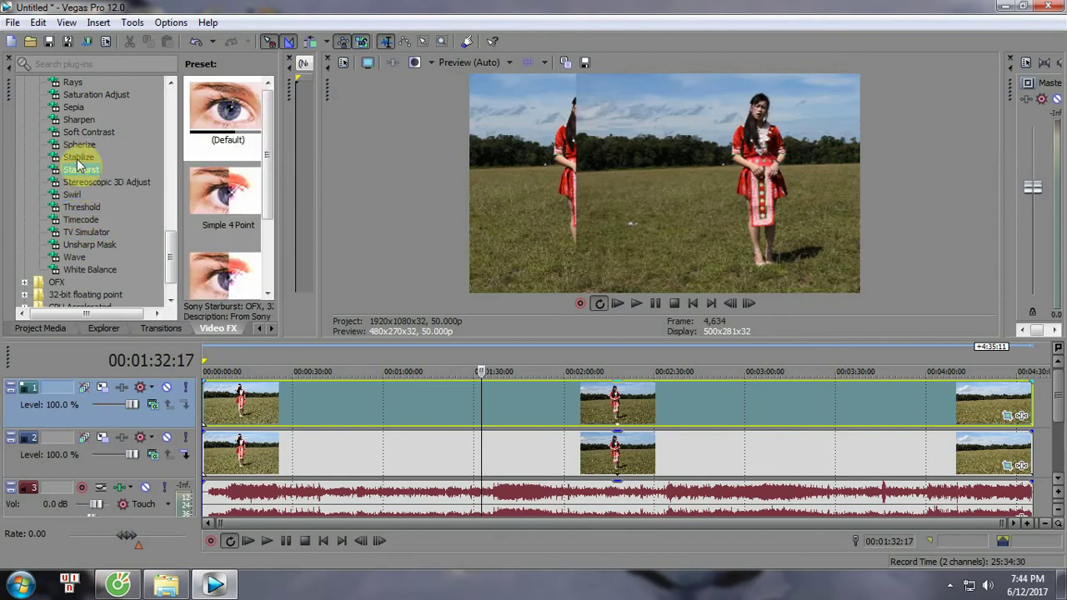
click(79, 157)
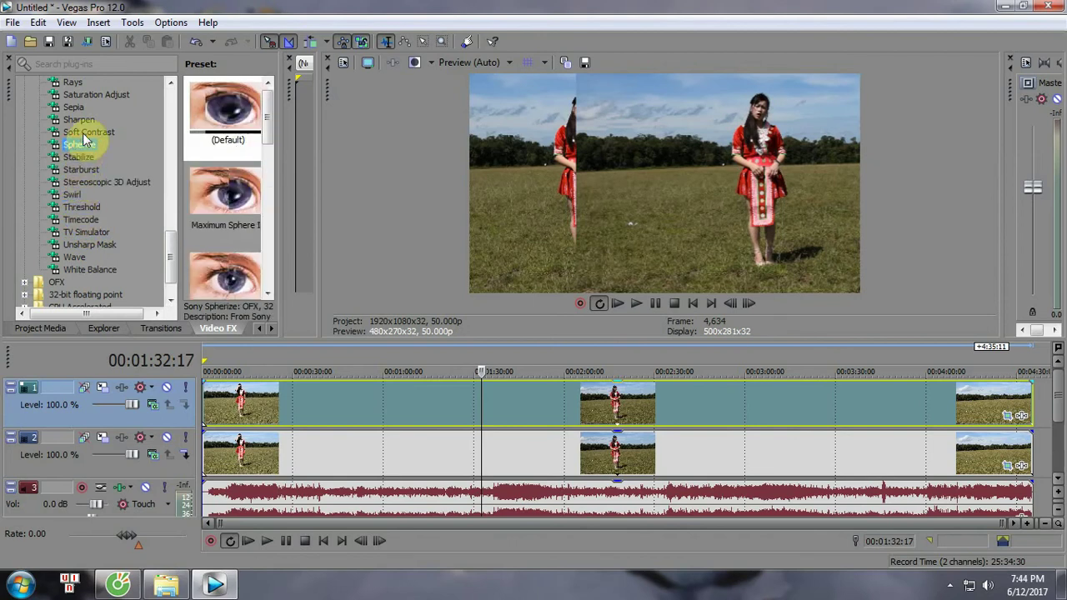
click(83, 131)
click(84, 121)
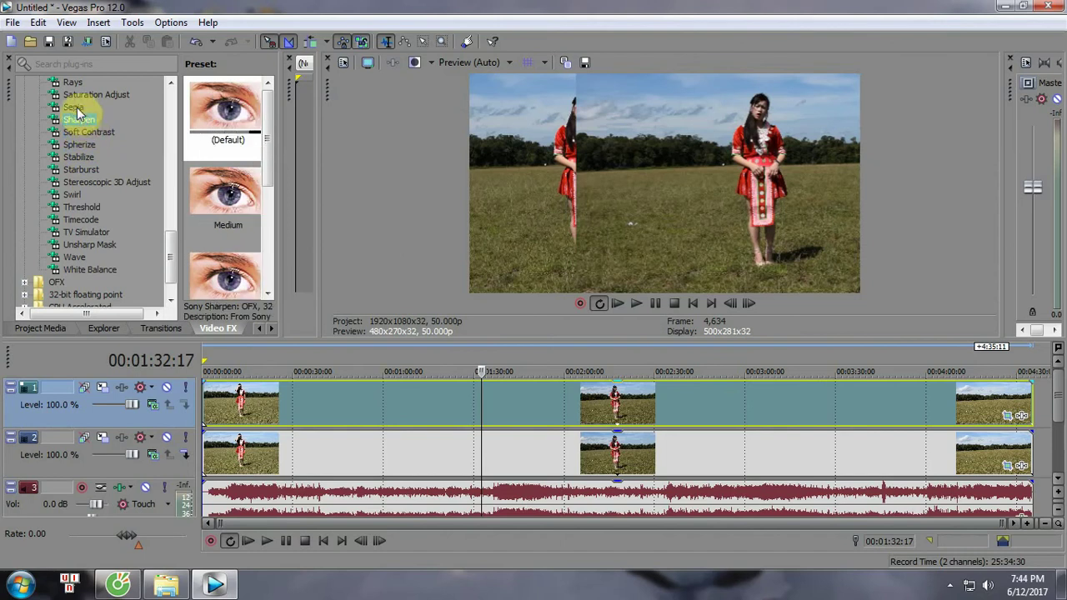
click(75, 109)
- Look through the Video FX presets from Saturation Adjust back to Pinch/Punch, including Radial Blur, Quick Blur and Pixelate
drag(165, 263, 168, 225)
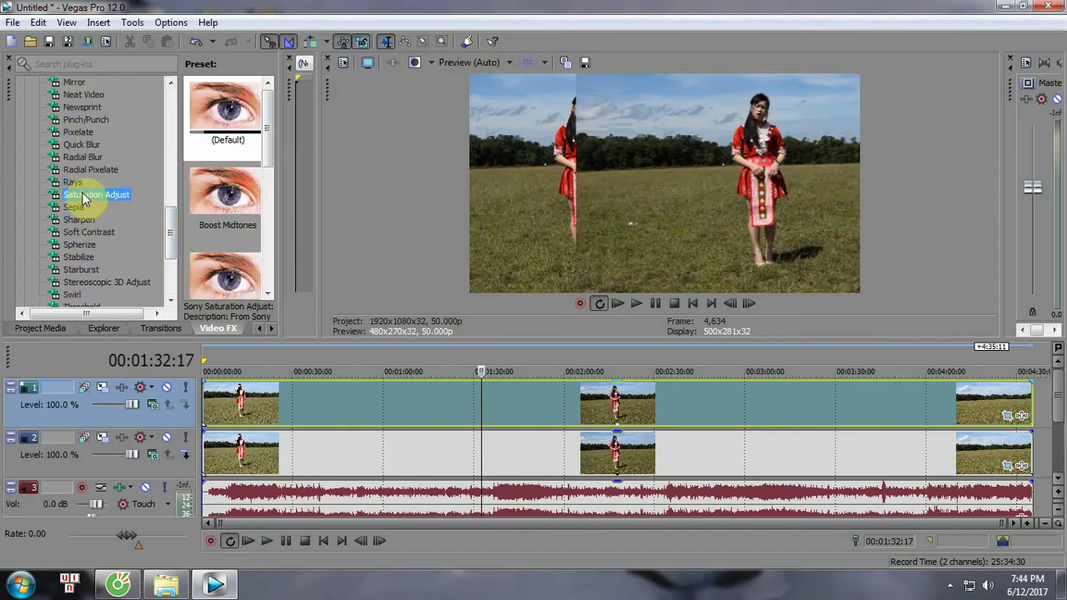
click(65, 180)
click(71, 158)
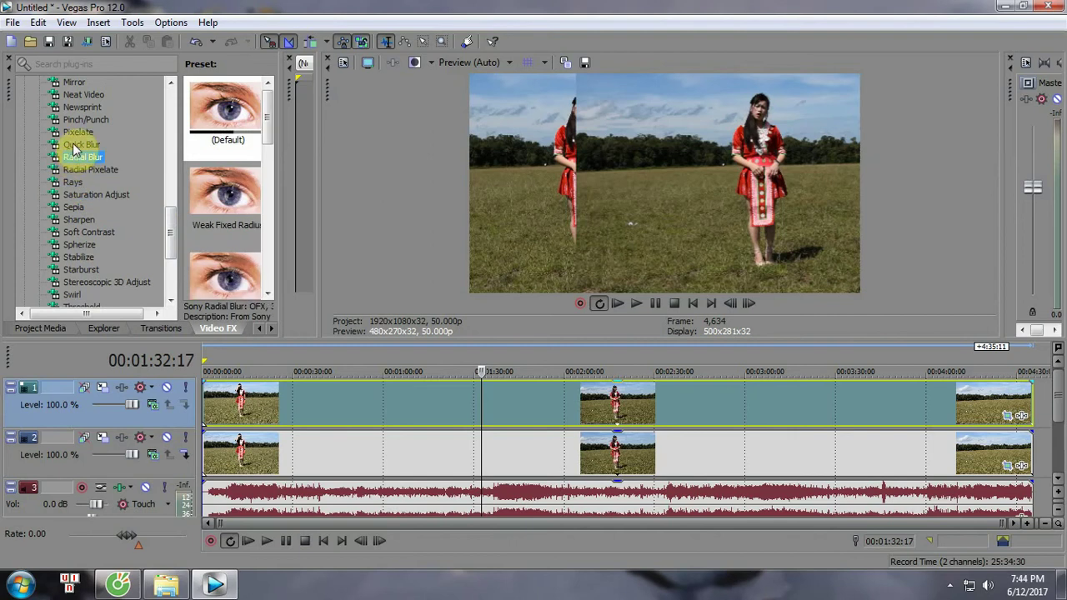
click(73, 145)
click(78, 132)
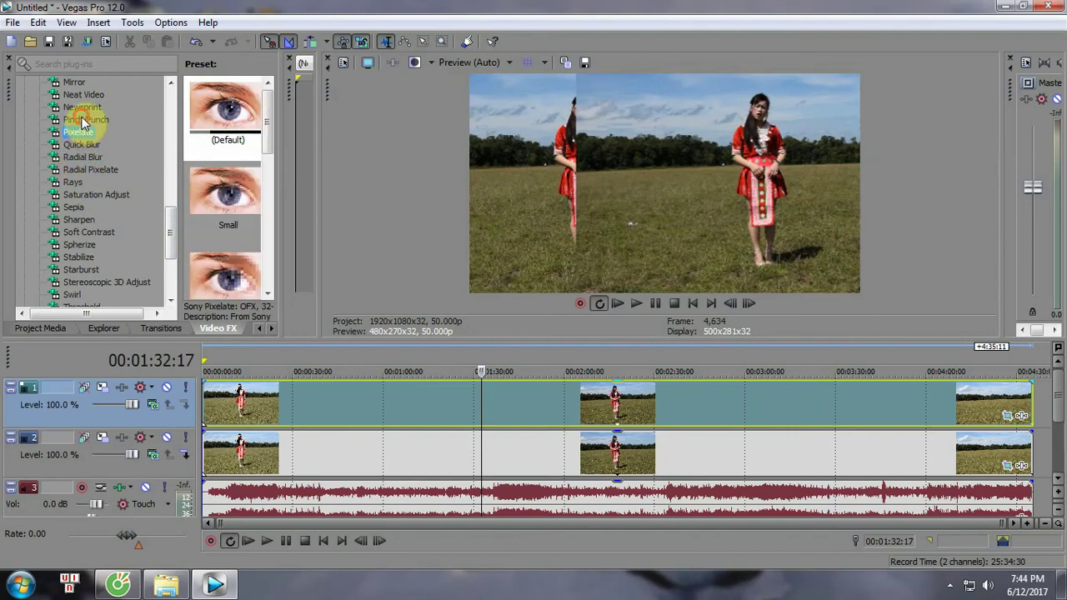
click(84, 121)
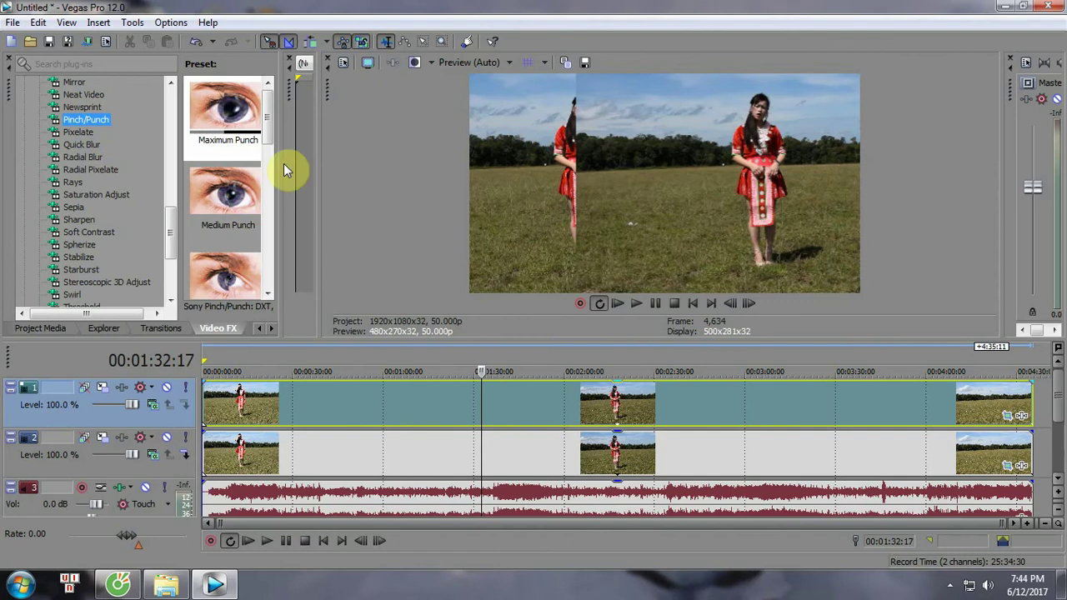
- Inspect the Video FX presets from Newsprint back to Linear Blur, and look through the Mask Generator presets
drag(173, 236, 172, 225)
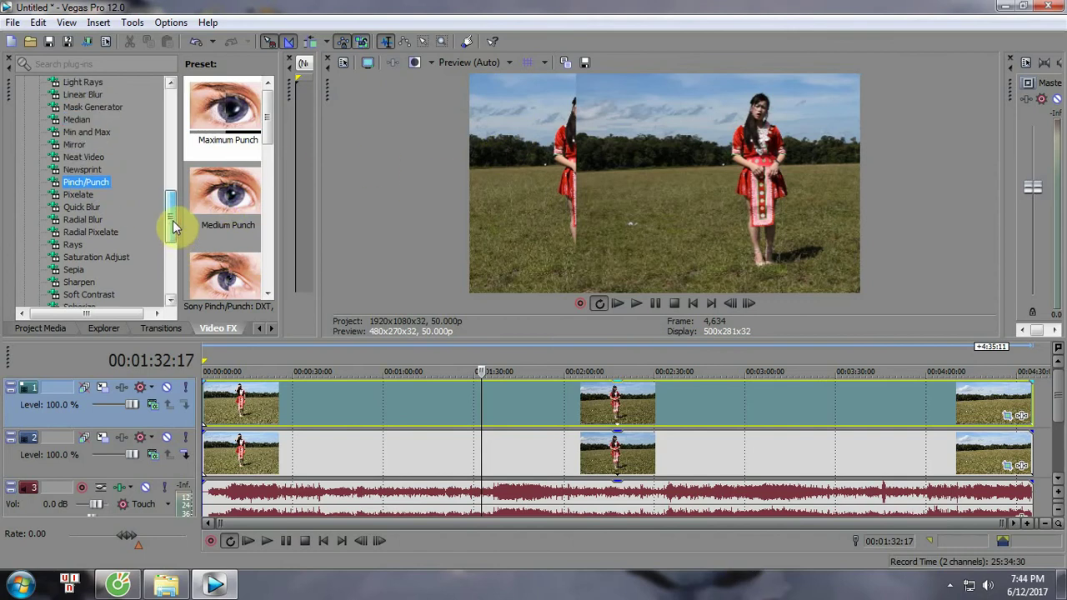
click(75, 169)
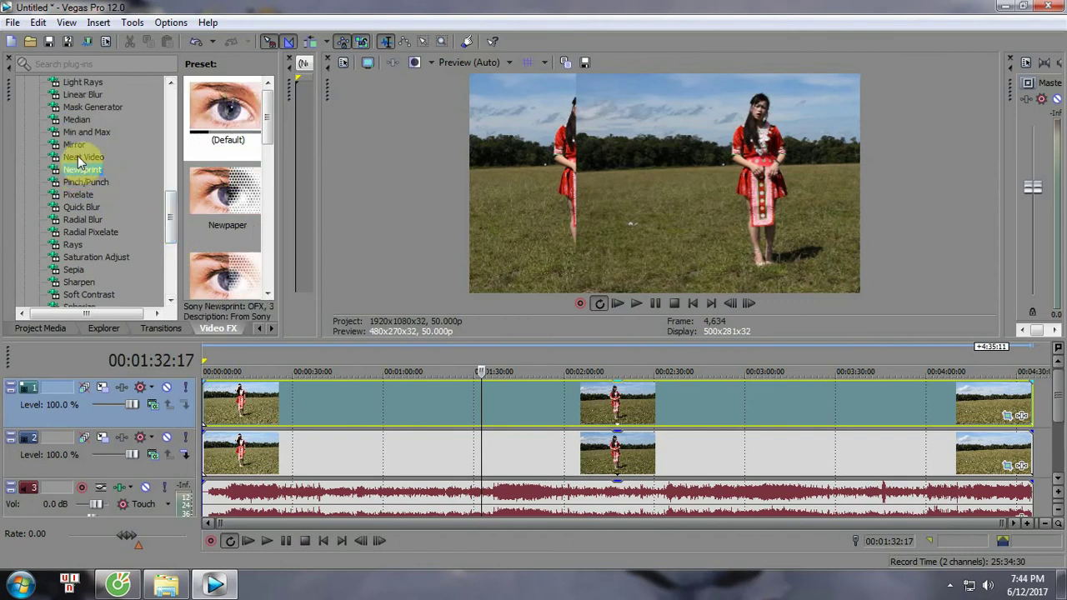
click(81, 156)
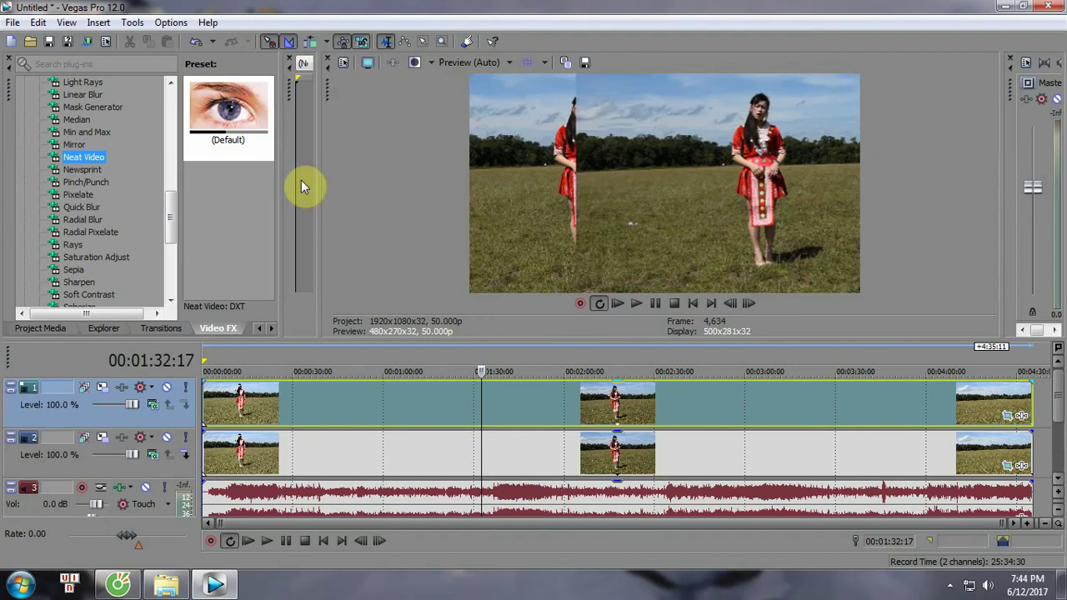
click(75, 146)
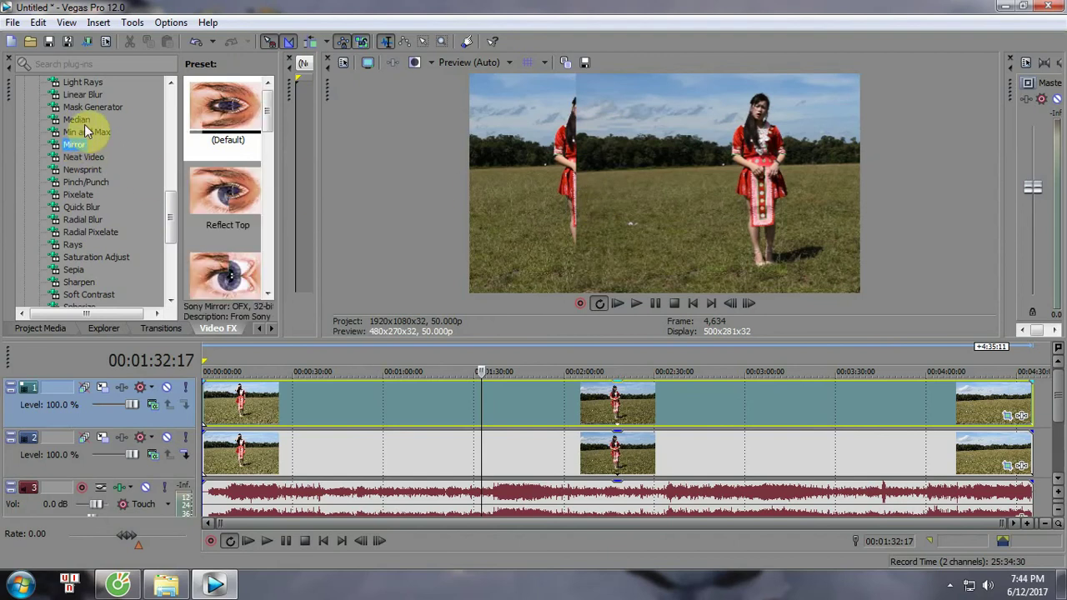
click(85, 134)
click(77, 119)
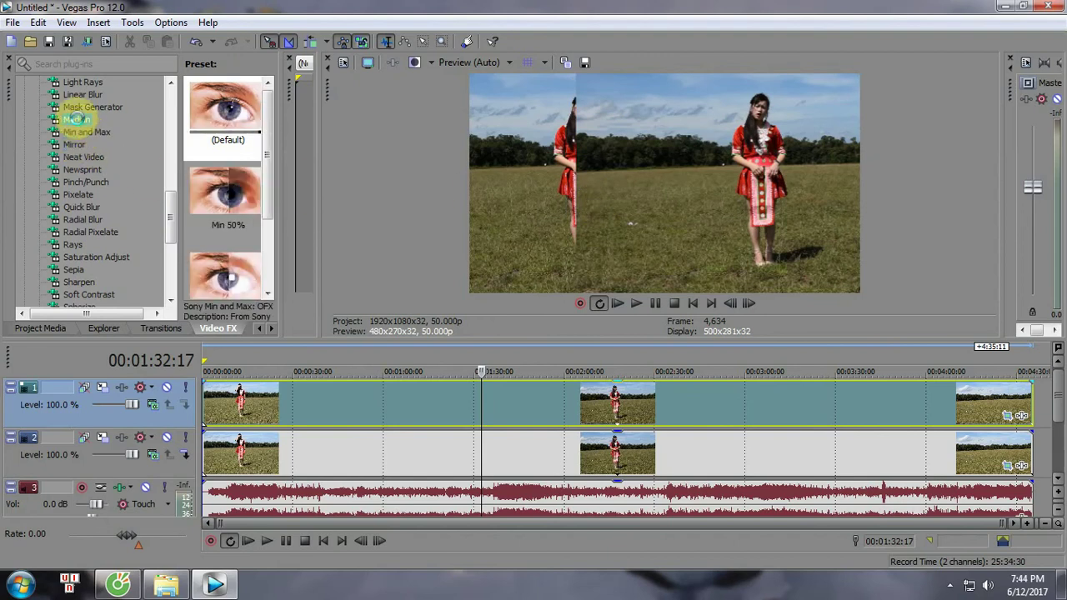
click(83, 107)
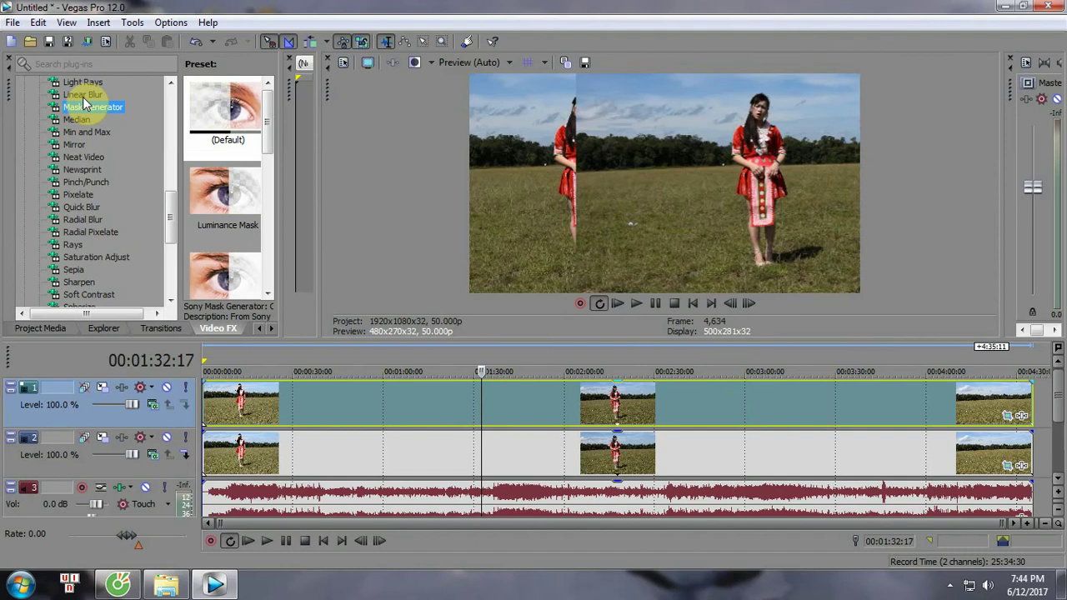
click(83, 96)
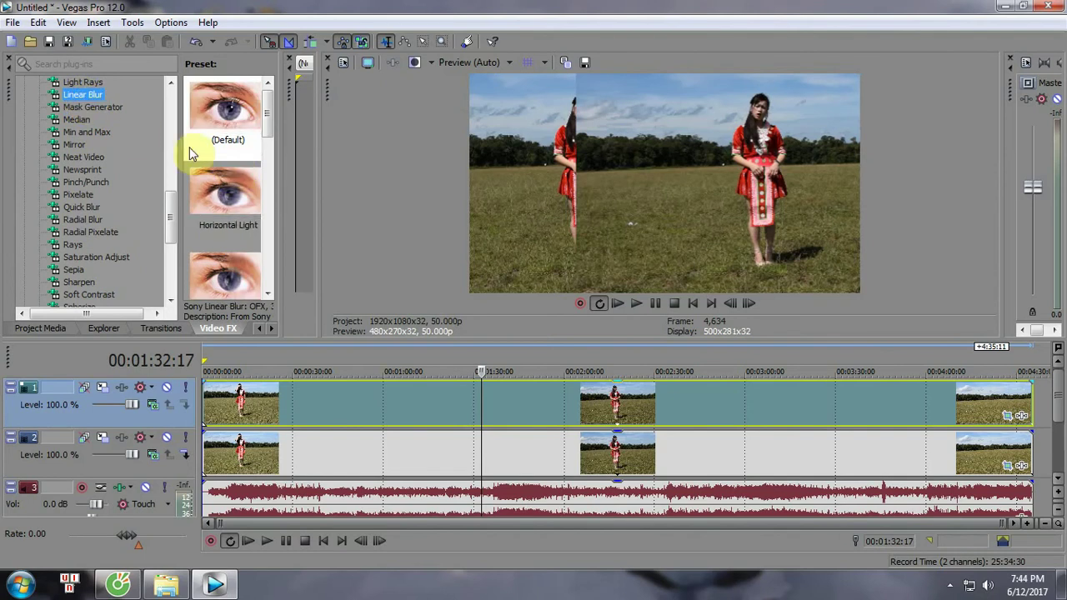
click(79, 107)
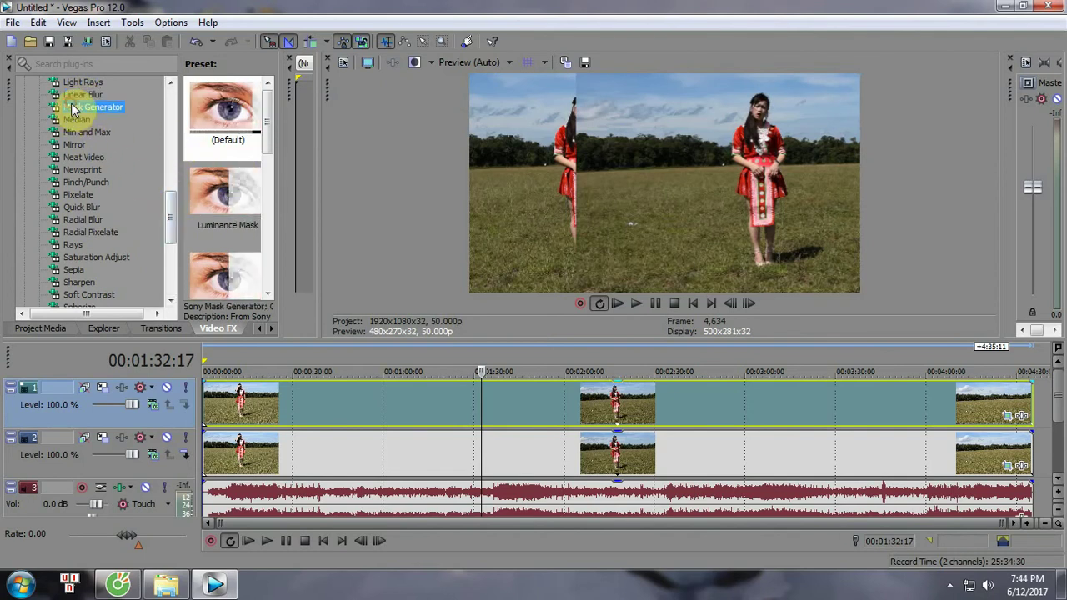
drag(267, 120, 267, 177)
scroll(171, 216, up, 3)
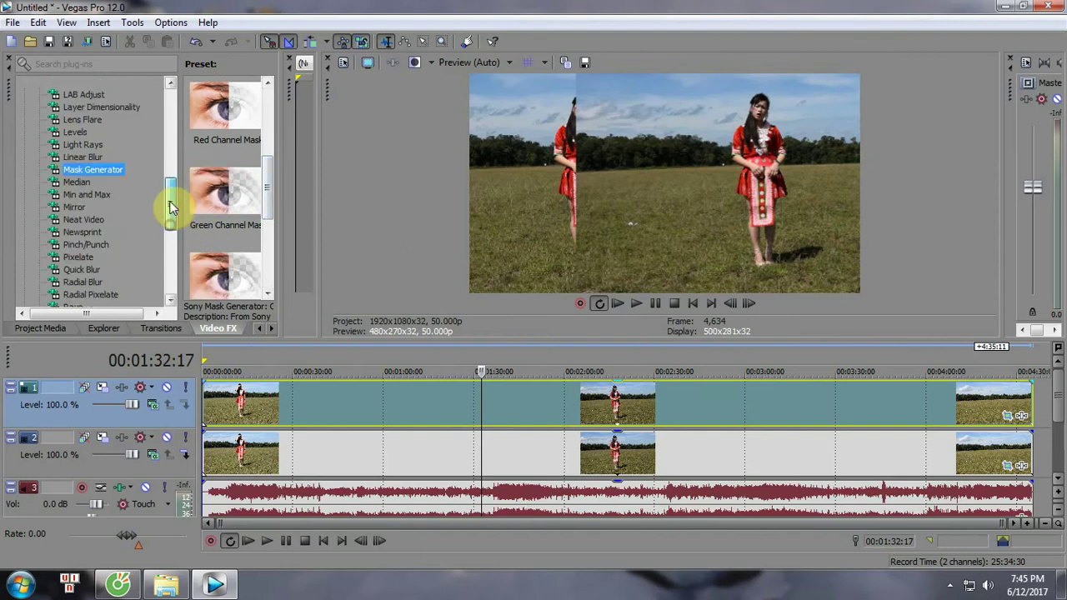
- Look through the Video FX presets from Light Rays back to Layer Dimensionality, including Levels and Lens Flare
click(83, 207)
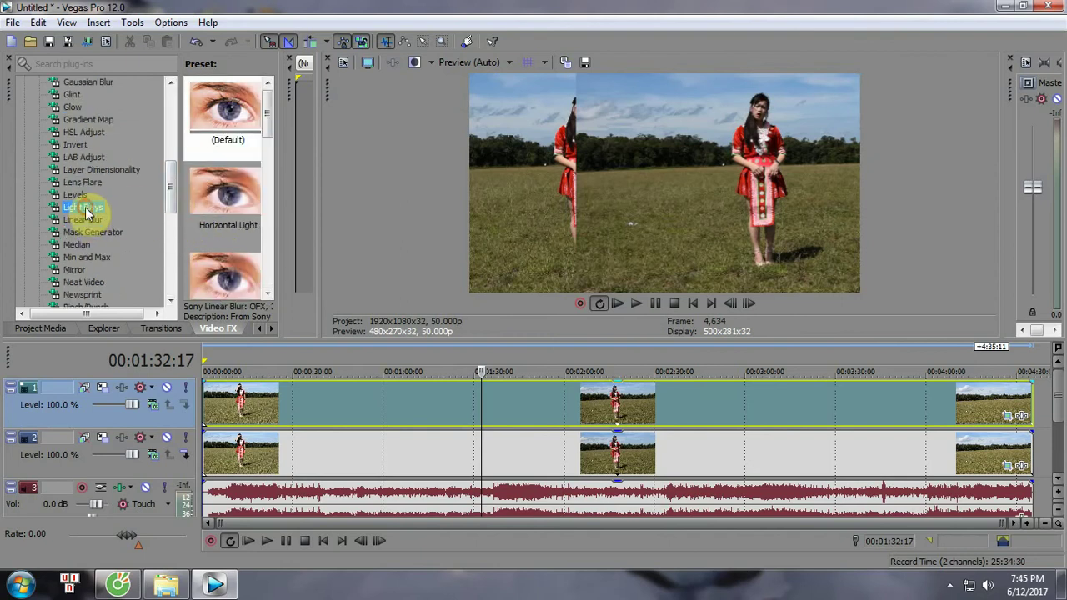
click(72, 195)
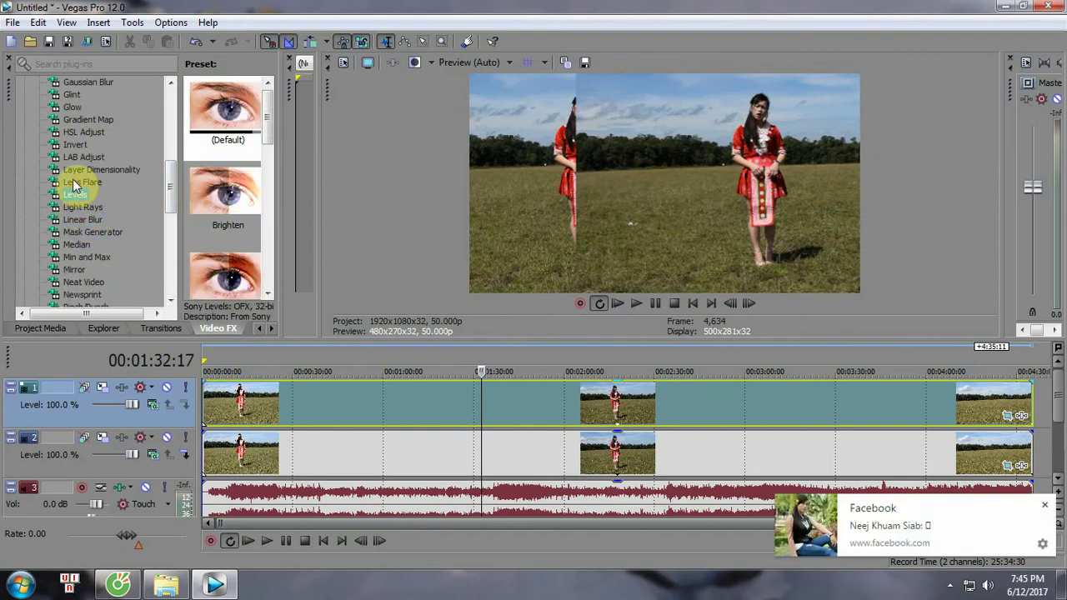
click(74, 183)
click(77, 170)
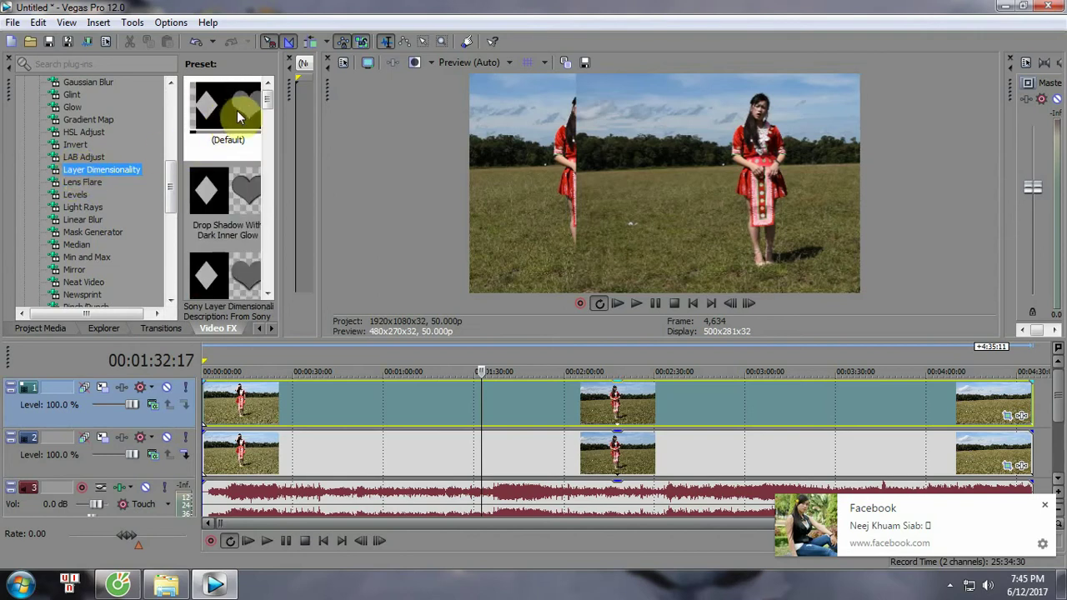
- Try the default Layer Dimensionality preset on the track 1 DSC_0540 clip, and remove the effect from its chain
drag(239, 116, 661, 402)
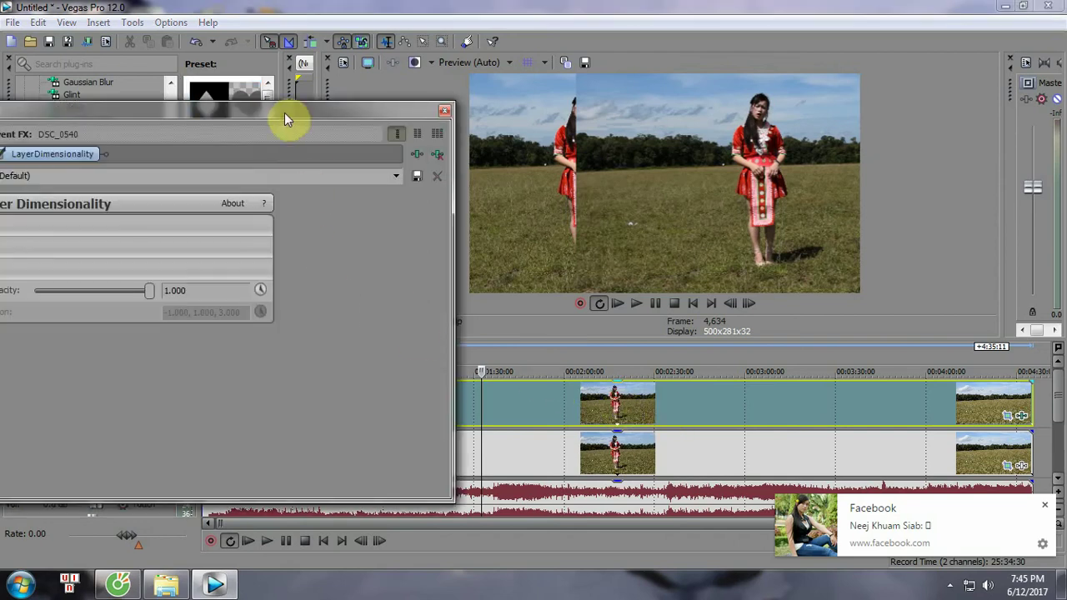
drag(284, 117, 359, 125)
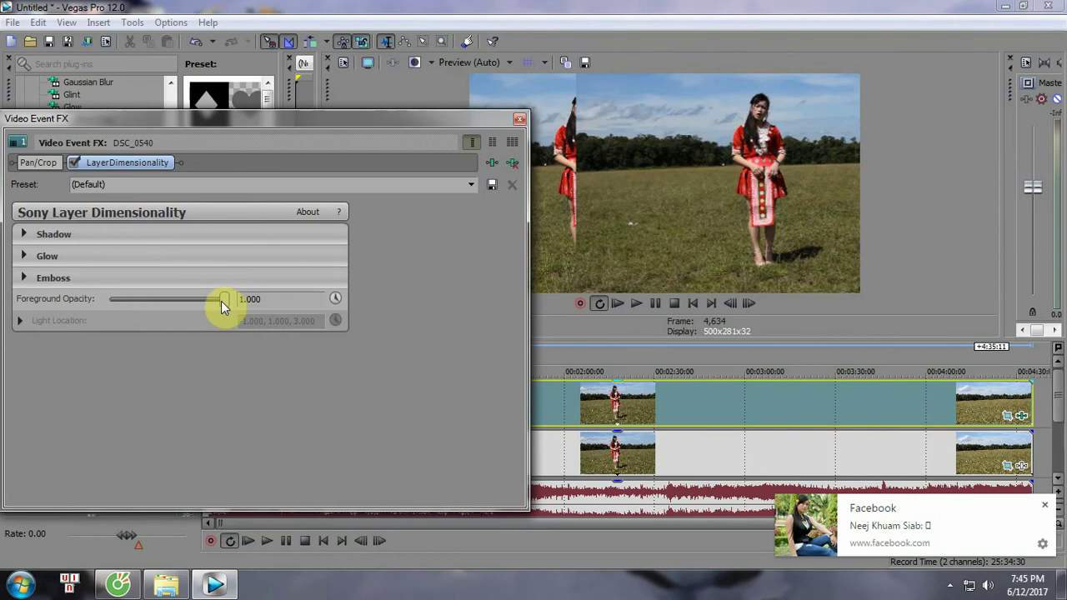
mouse_move(220, 301)
mouse_down()
mouse_move(145, 302)
mouse_move(241, 300)
mouse_up()
click(337, 211)
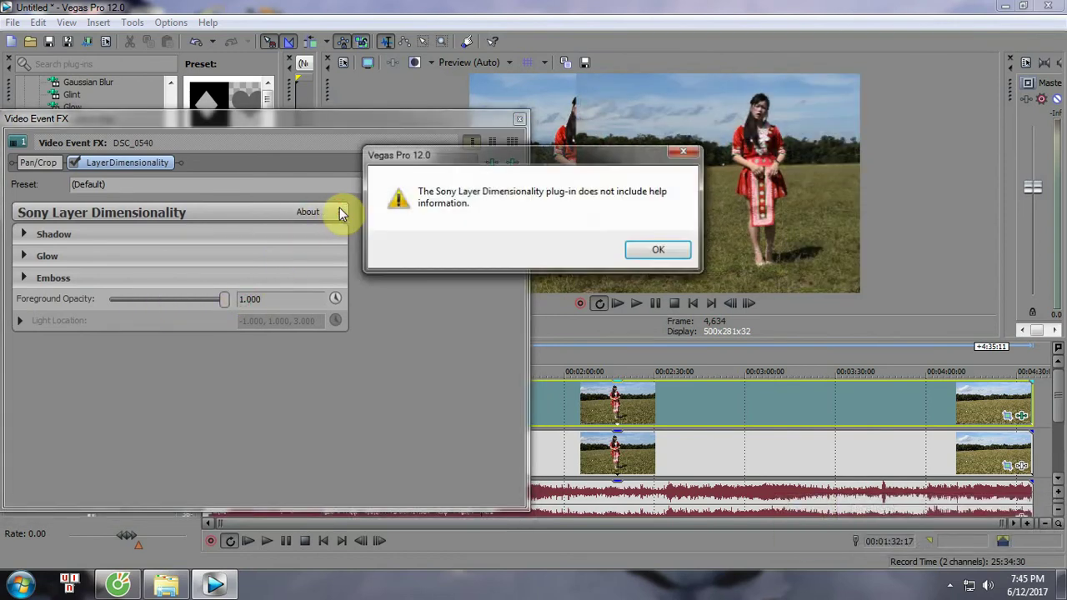
click(658, 250)
click(511, 163)
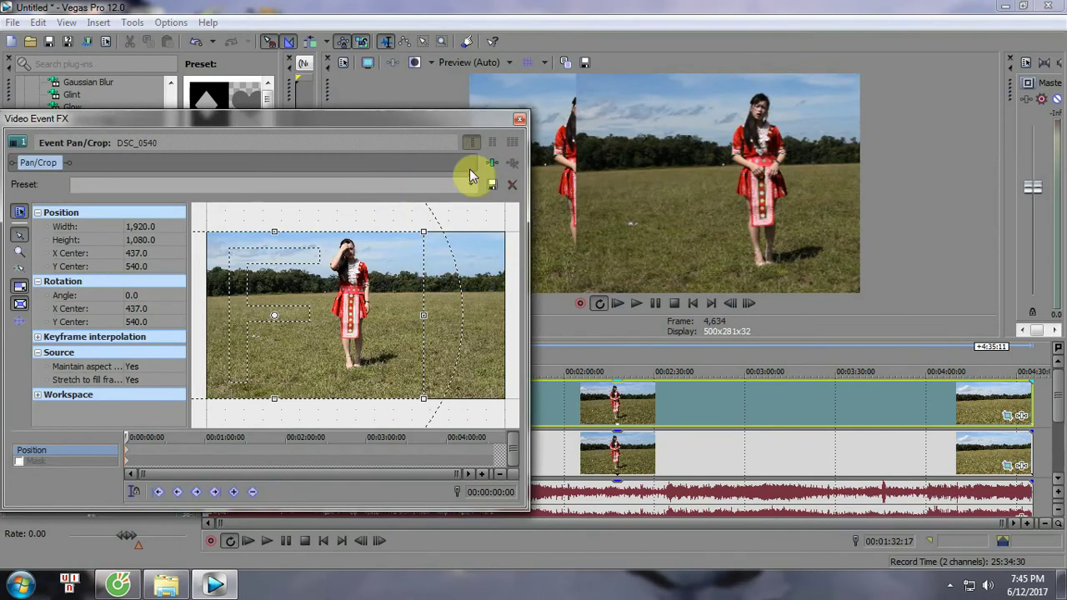
click(519, 119)
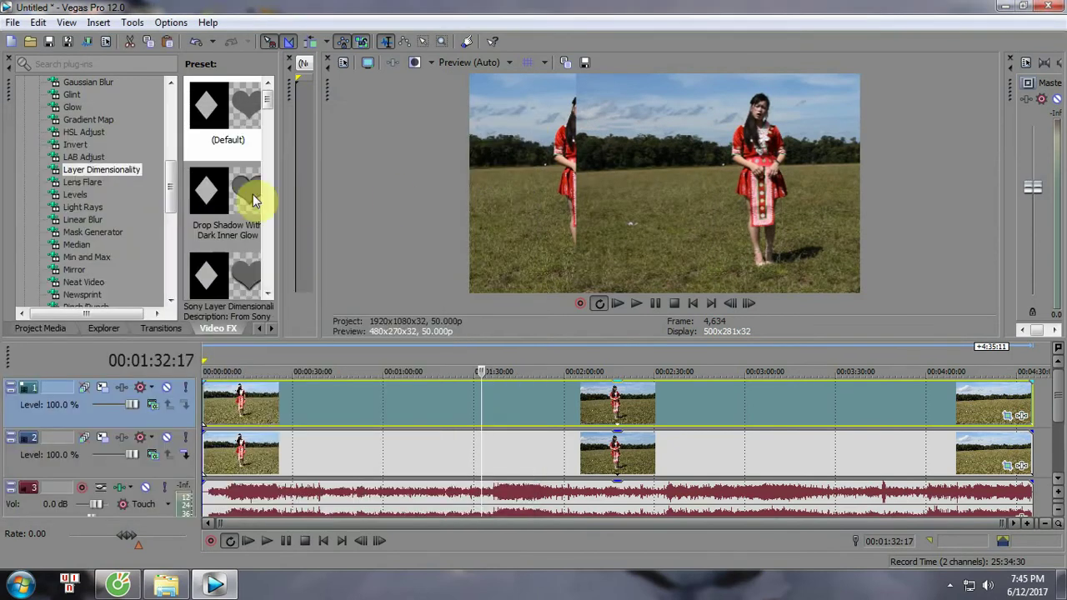
- Inspect the Video FX presets from Invert back to Defocus, including Gradient Map, Glint, Film Grain and Deform
click(70, 145)
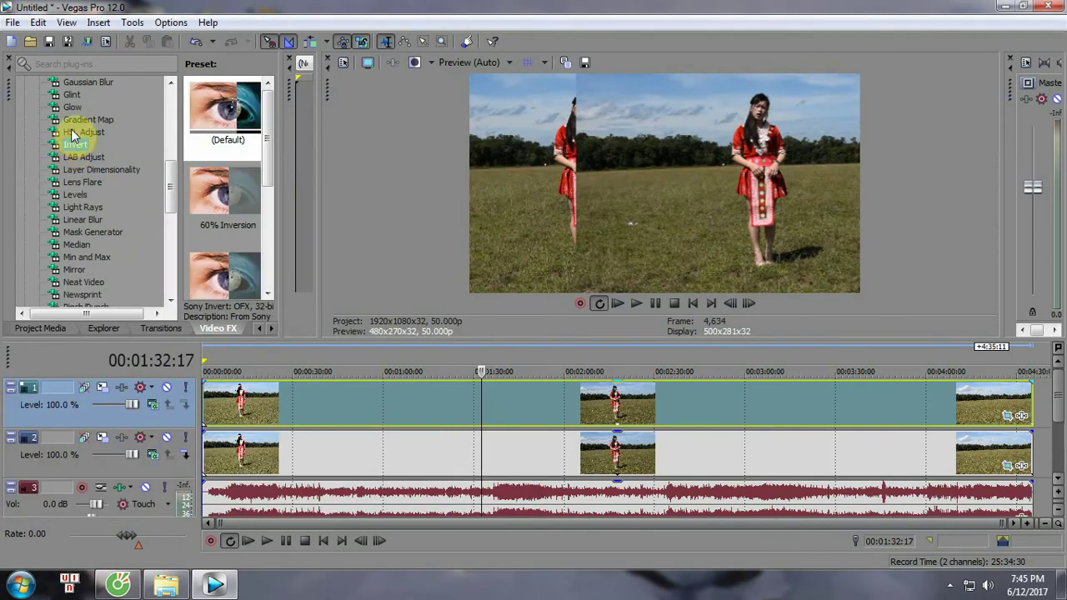
click(75, 119)
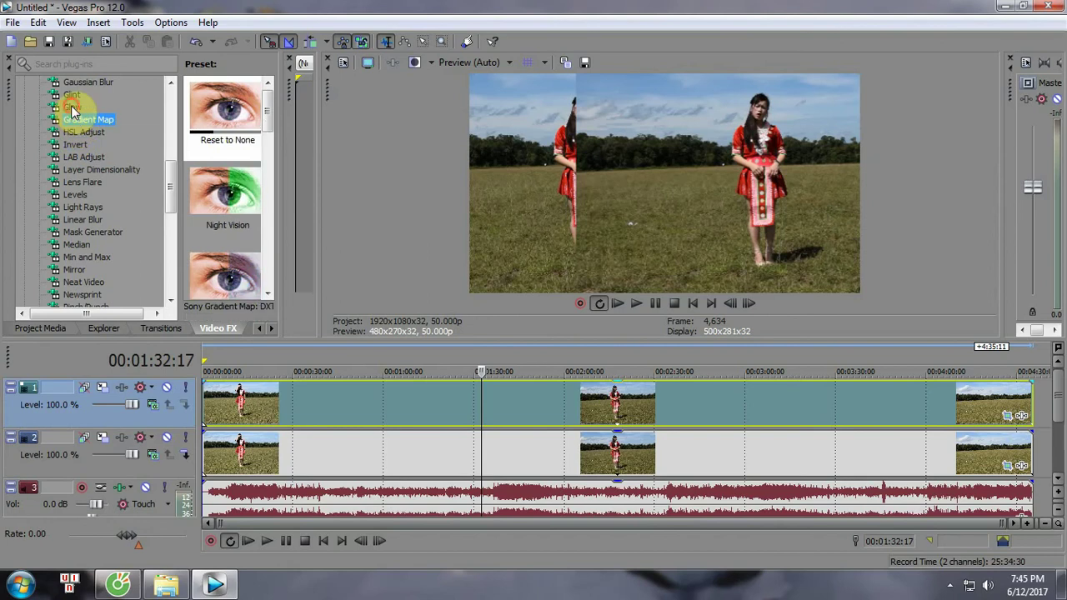
click(72, 107)
click(71, 98)
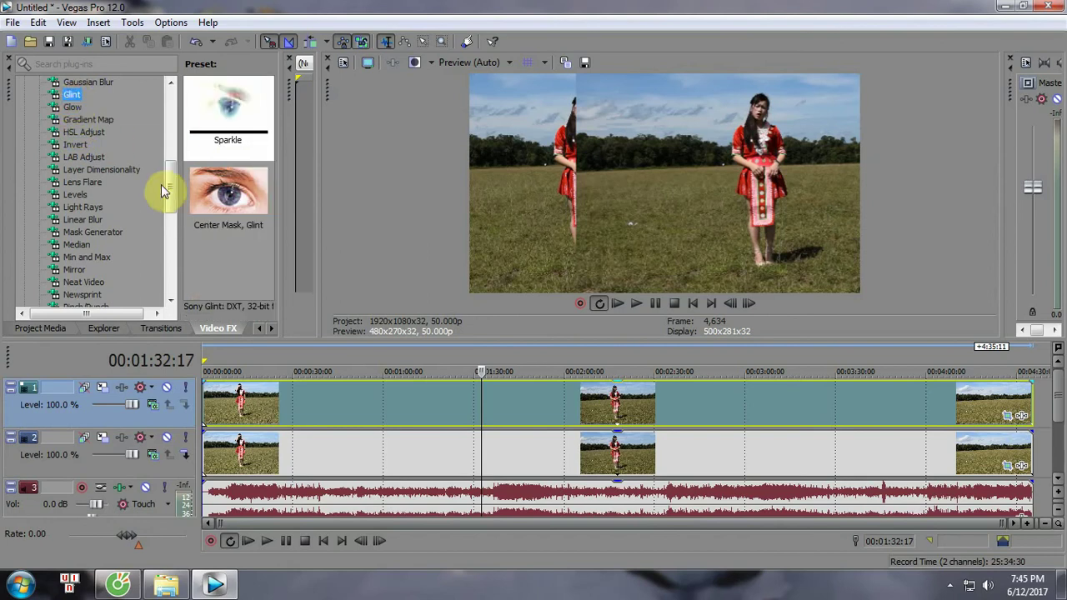
drag(172, 202, 171, 173)
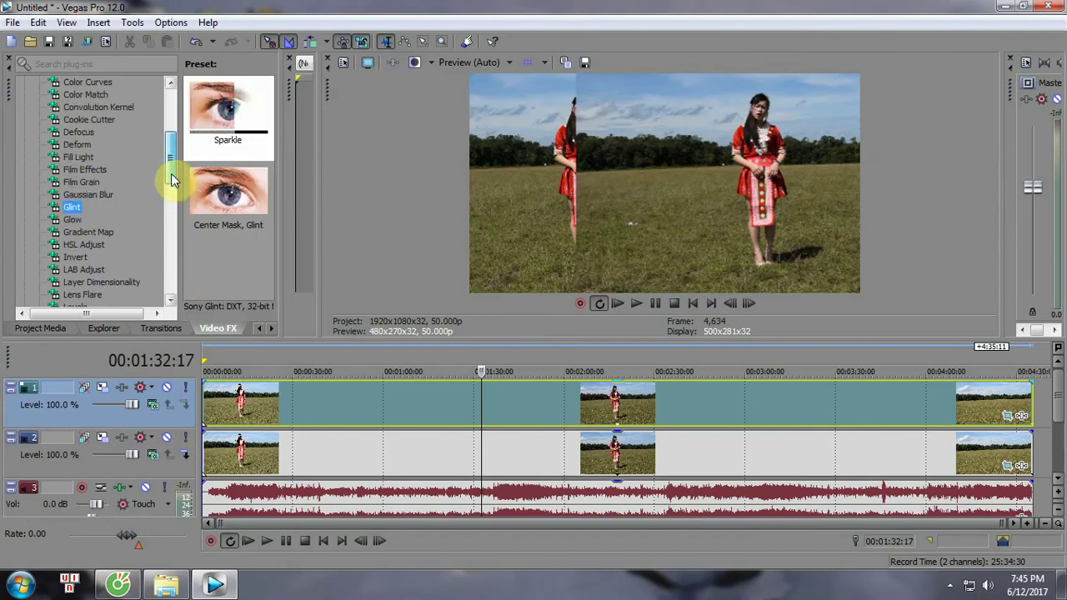
click(84, 192)
click(81, 181)
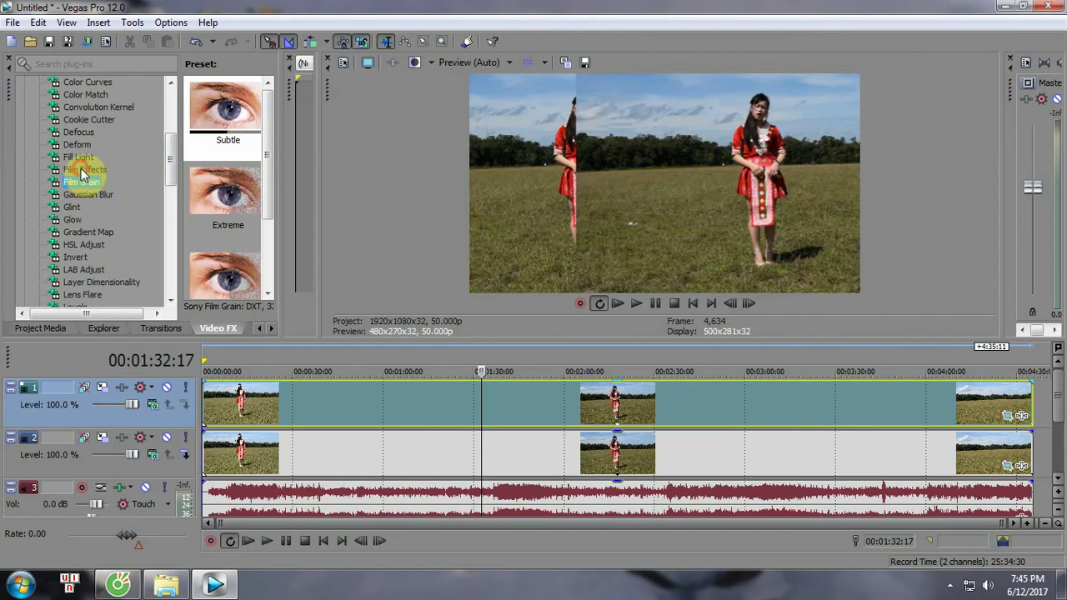
click(82, 169)
click(79, 156)
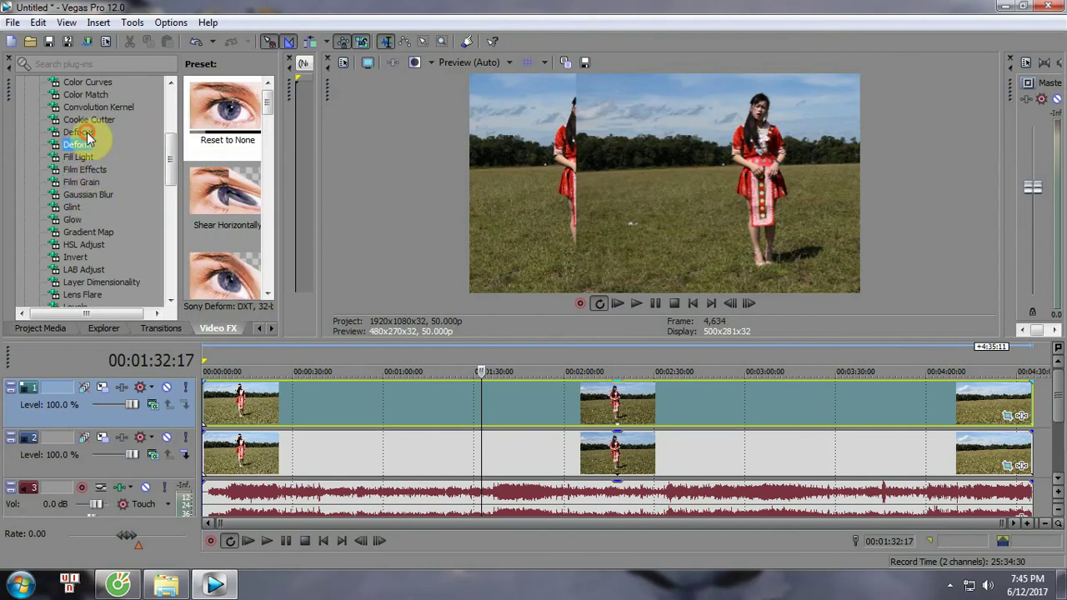
click(86, 132)
- Apply the Cookie Cutter preset Circle, Center to the track 1 DSC_0540 clip and set its stereoscopic 3D depth to 0.007
click(83, 121)
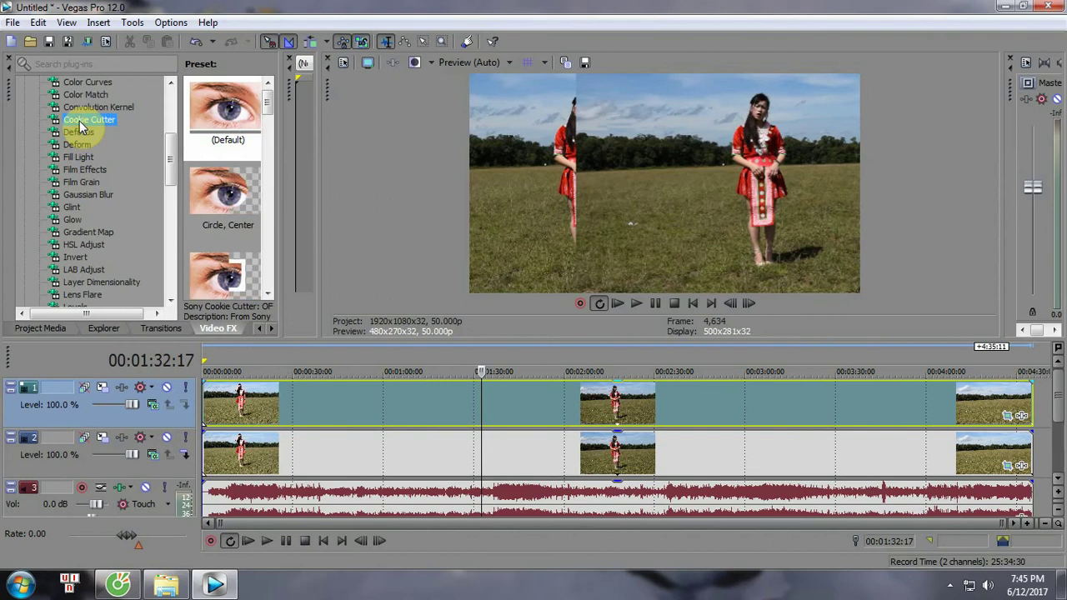
click(216, 194)
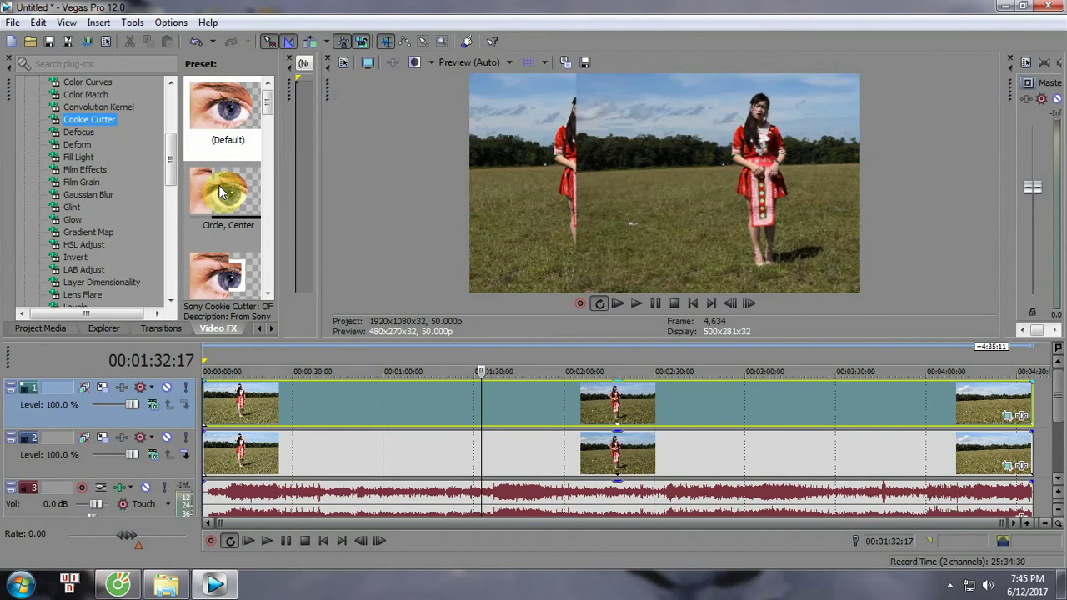
drag(221, 191, 643, 399)
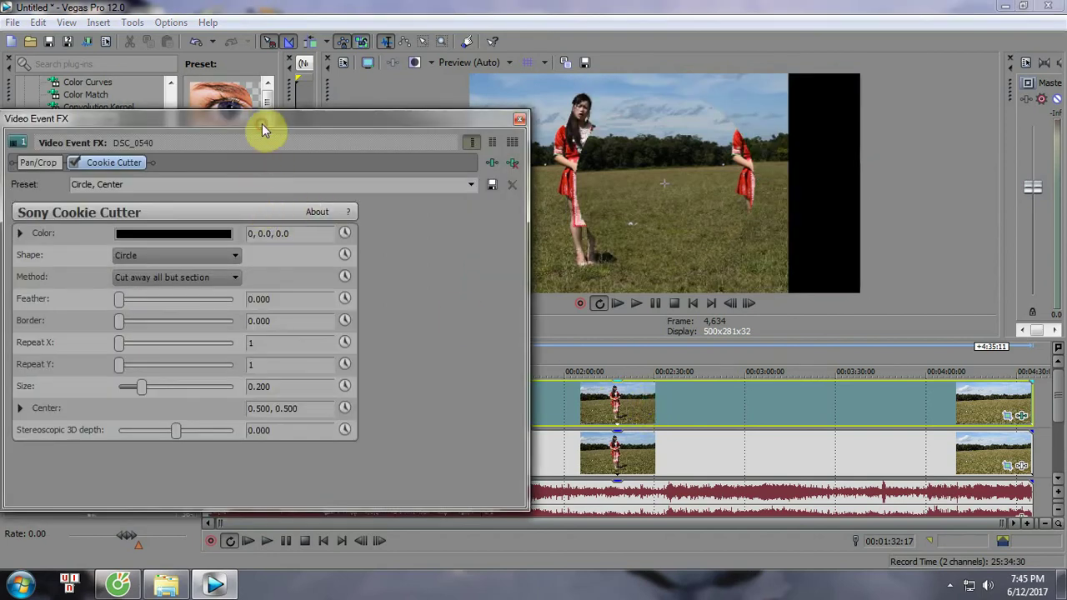
drag(262, 130, 243, 157)
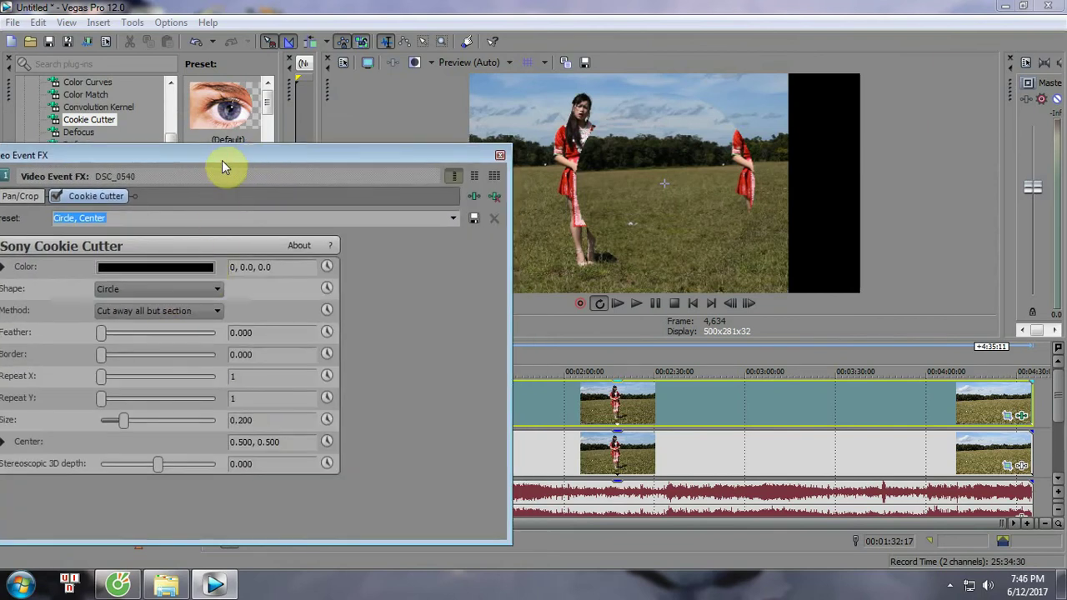
mouse_move(224, 167)
mouse_down()
mouse_move(248, 158)
mouse_move(285, 182)
mouse_move(290, 214)
mouse_move(269, 191)
mouse_move(269, 142)
mouse_move(232, 116)
mouse_move(231, 157)
mouse_up()
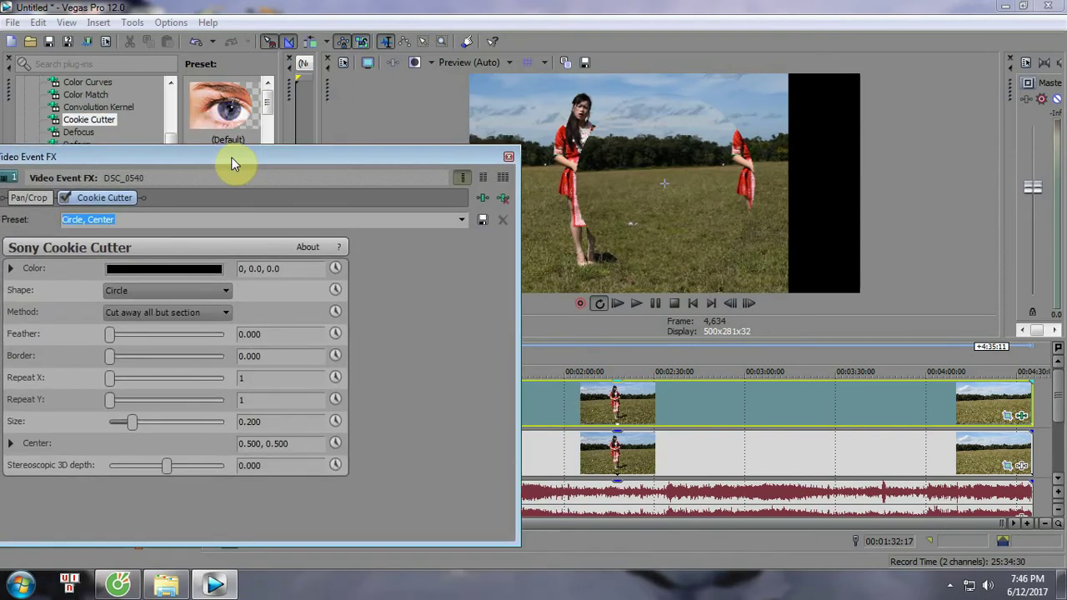
click(674, 197)
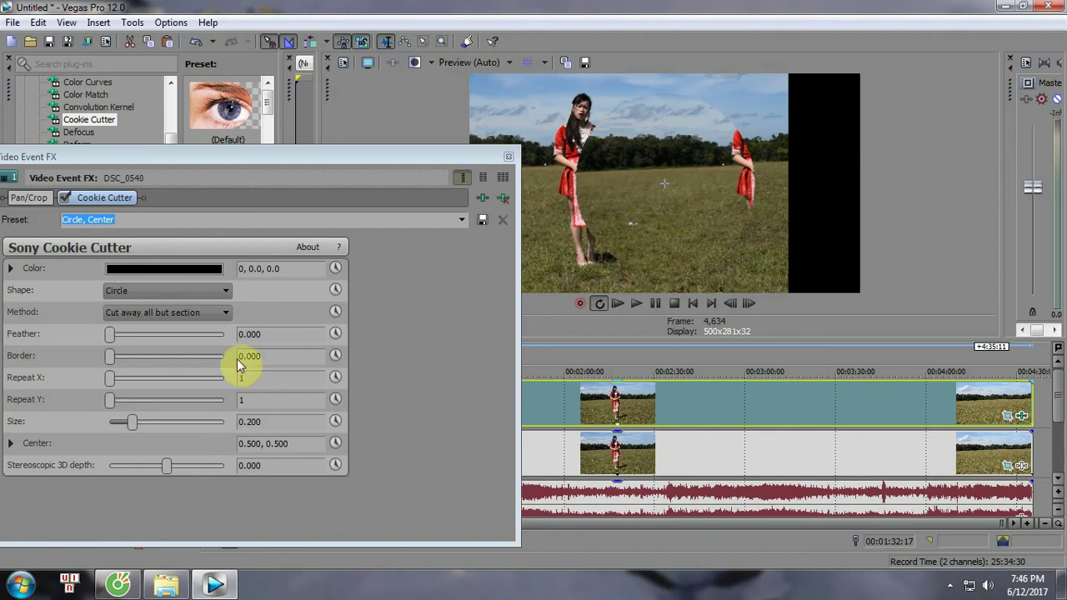
click(165, 464)
drag(176, 465, 171, 465)
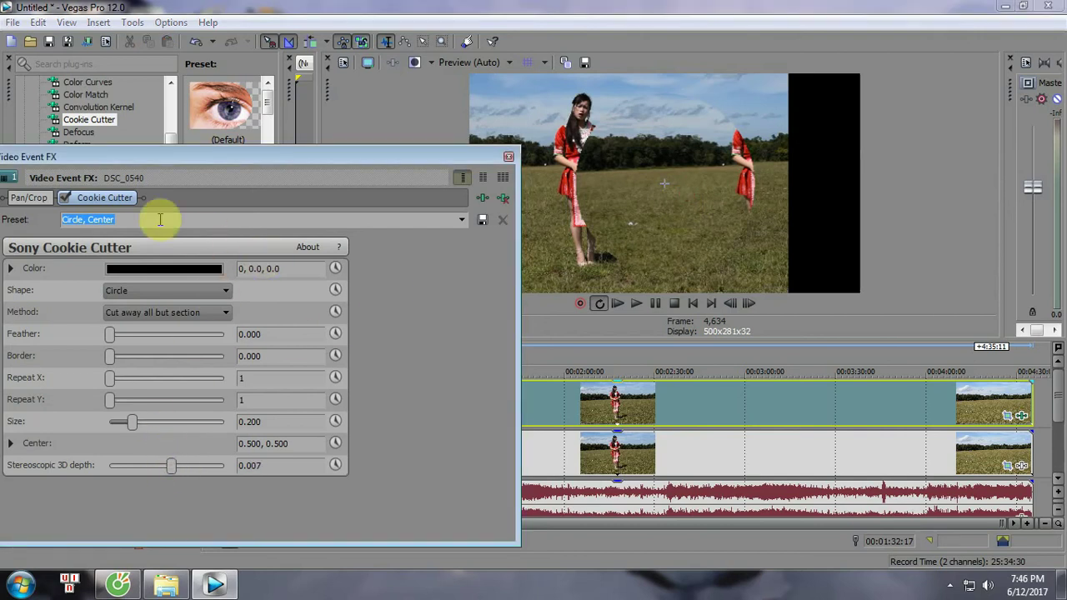
- Try the Cookie Cutter preset Square, Center, White Border, and settle on Diamond, Center, Blurred
click(463, 221)
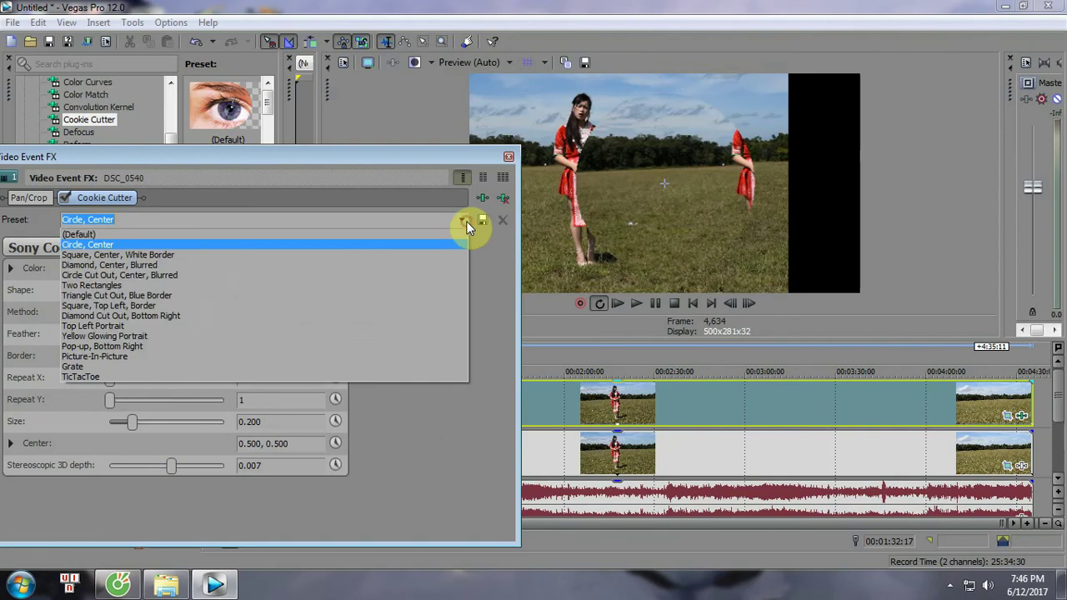
click(325, 264)
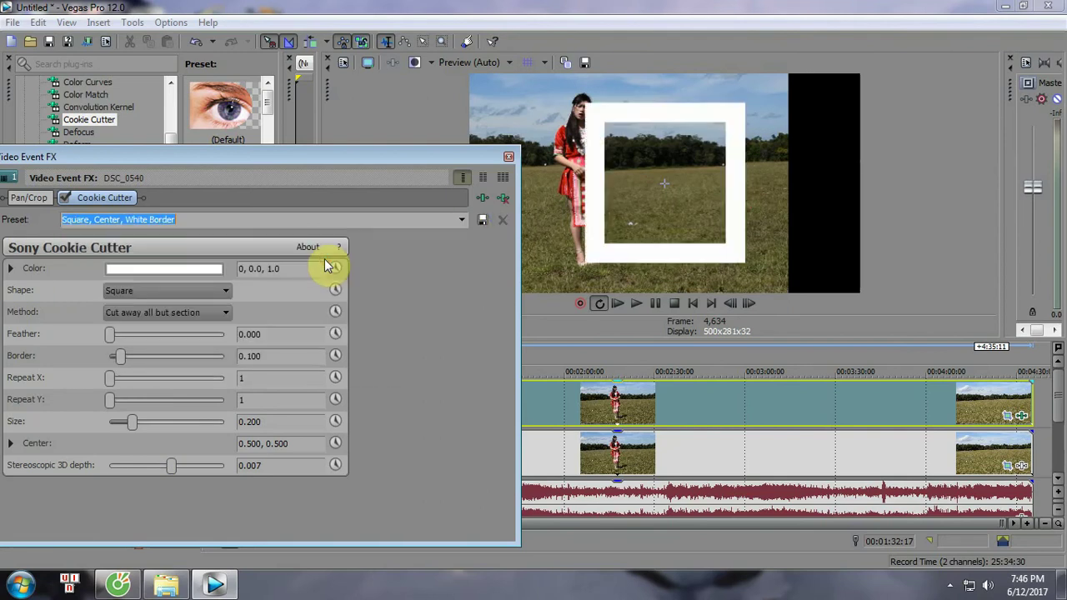
click(460, 222)
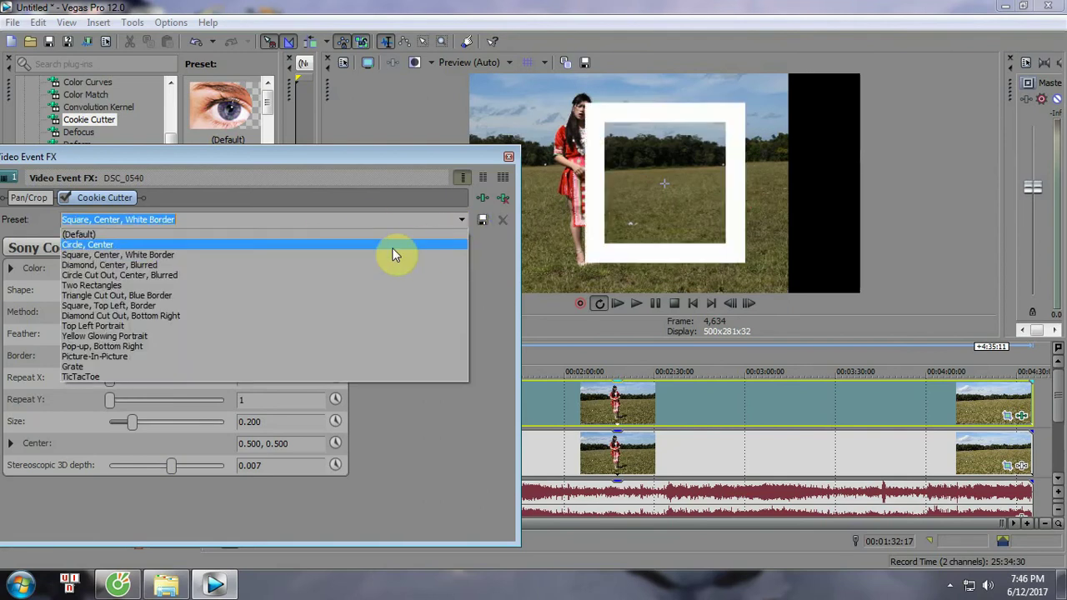
click(343, 267)
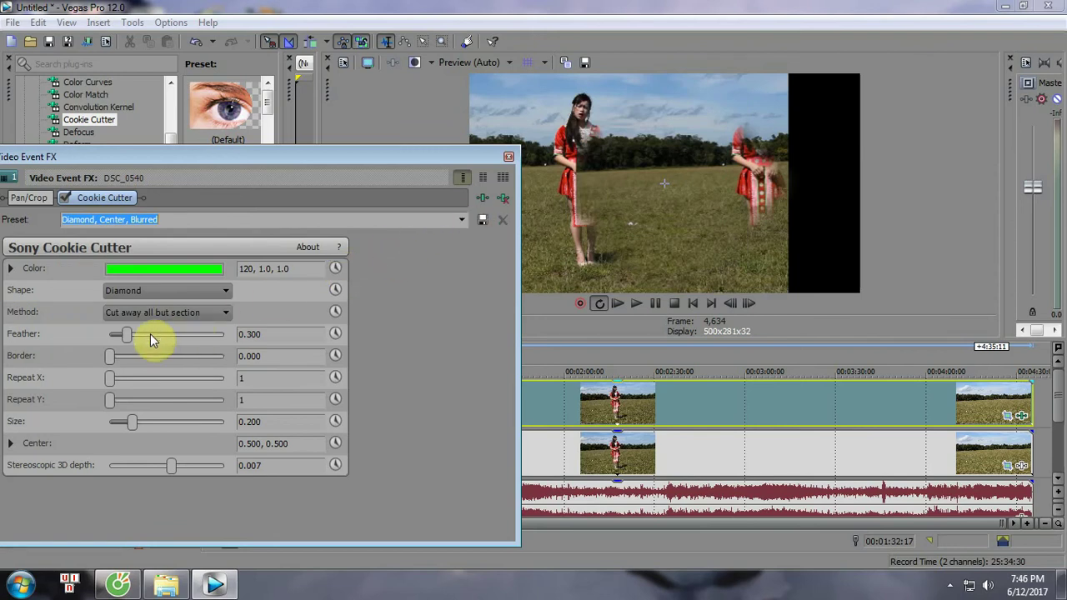
- Set the Cookie Cutter's Feather to 1.687 and Repeat Y to 3, and close the effect settings
click(125, 335)
drag(125, 335, 205, 338)
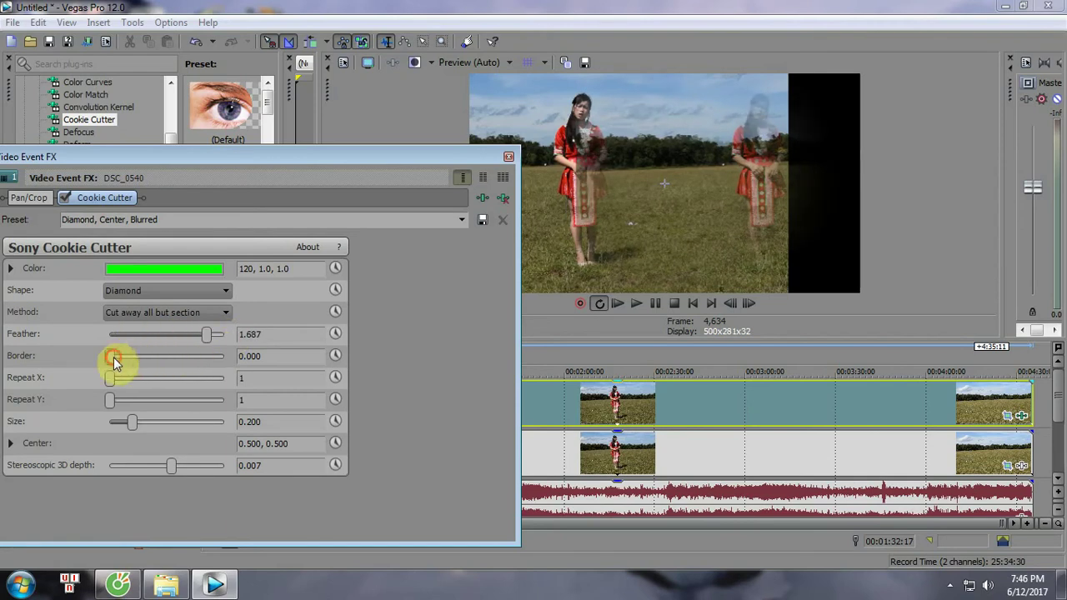
drag(113, 356, 115, 395)
mouse_move(113, 401)
mouse_down()
mouse_move(160, 400)
mouse_move(130, 402)
mouse_up()
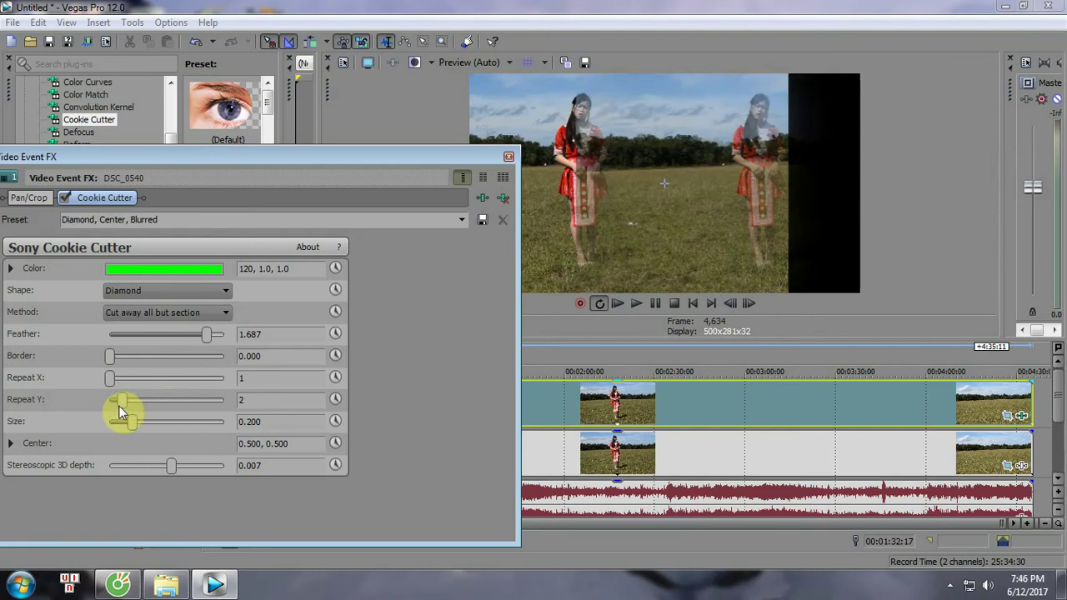
drag(134, 400, 175, 400)
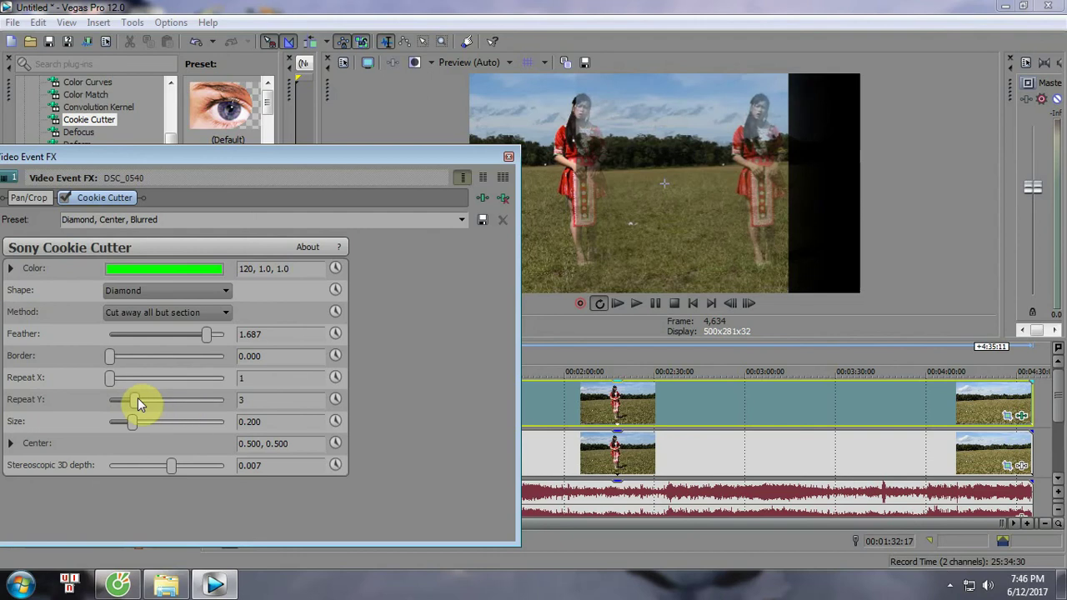
click(508, 159)
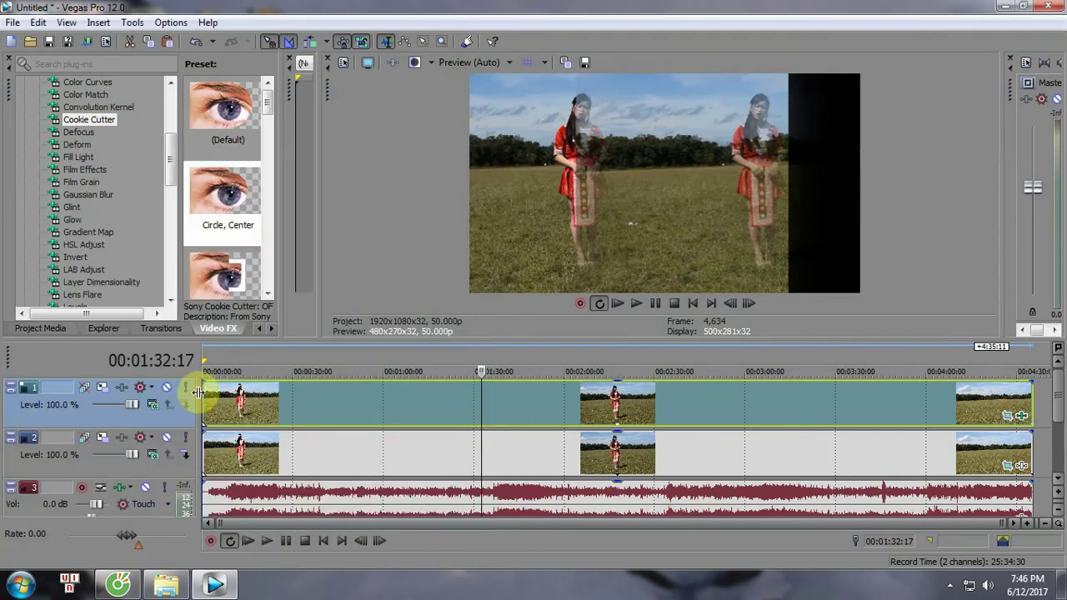
- Mute track 1 and recentre the track 2 clip's Pan/Crop frame at an X Center of 960
click(167, 389)
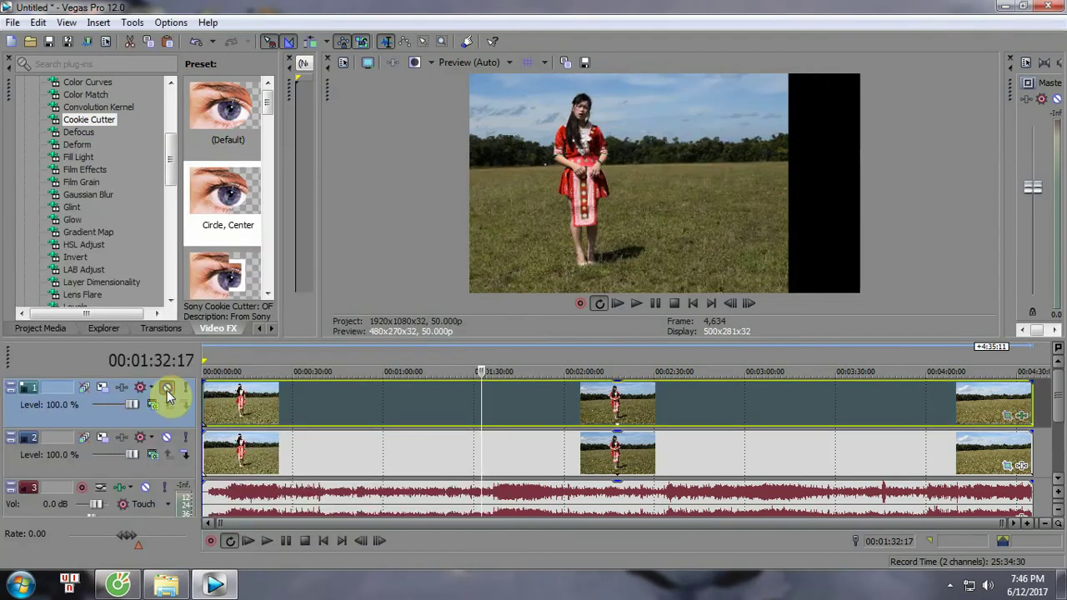
click(1009, 467)
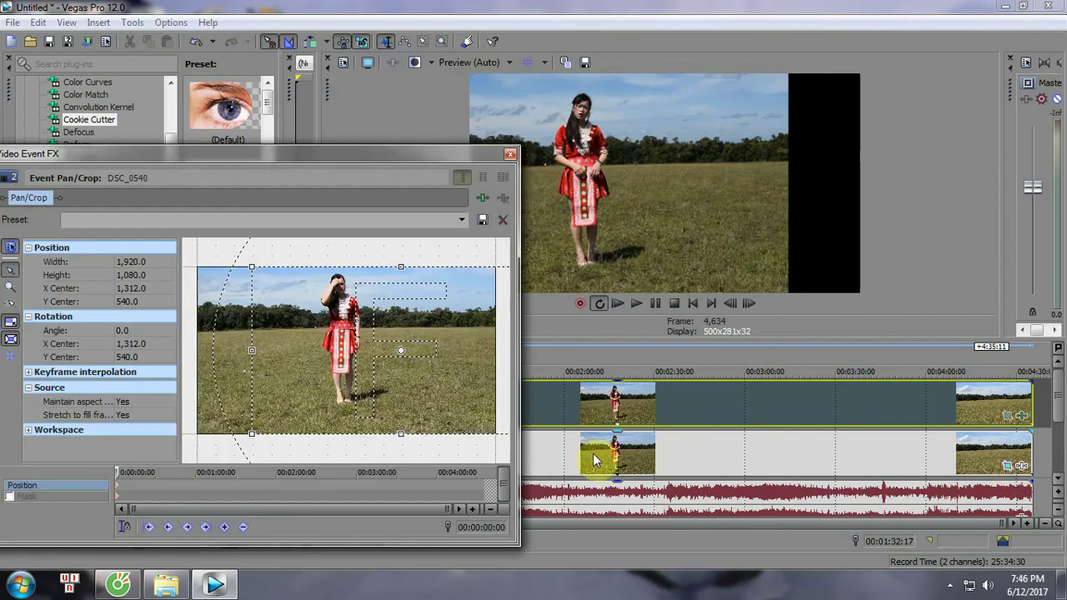
drag(432, 366, 398, 368)
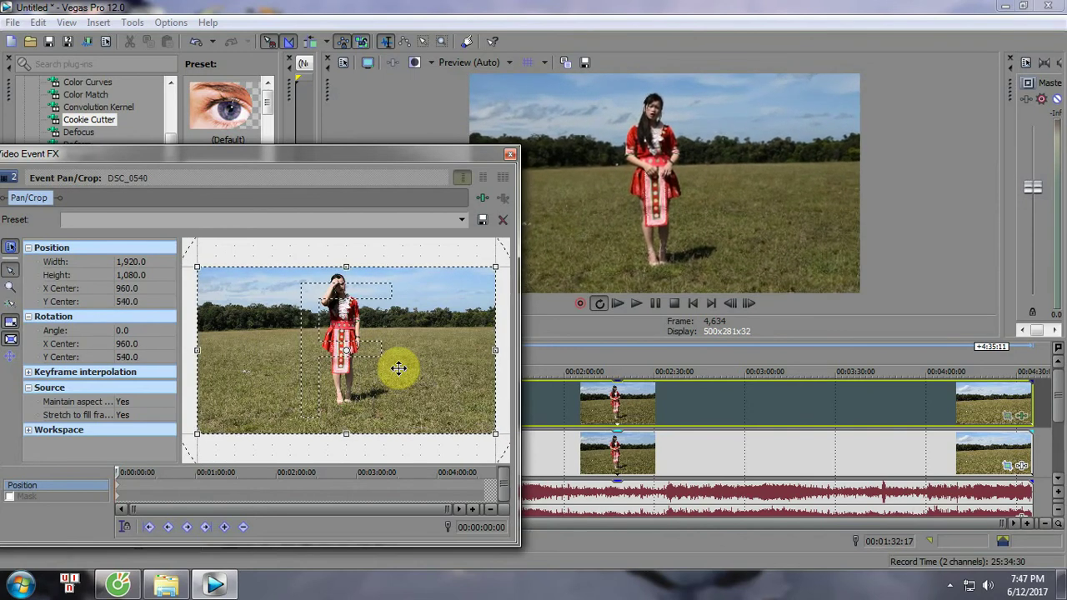
click(509, 154)
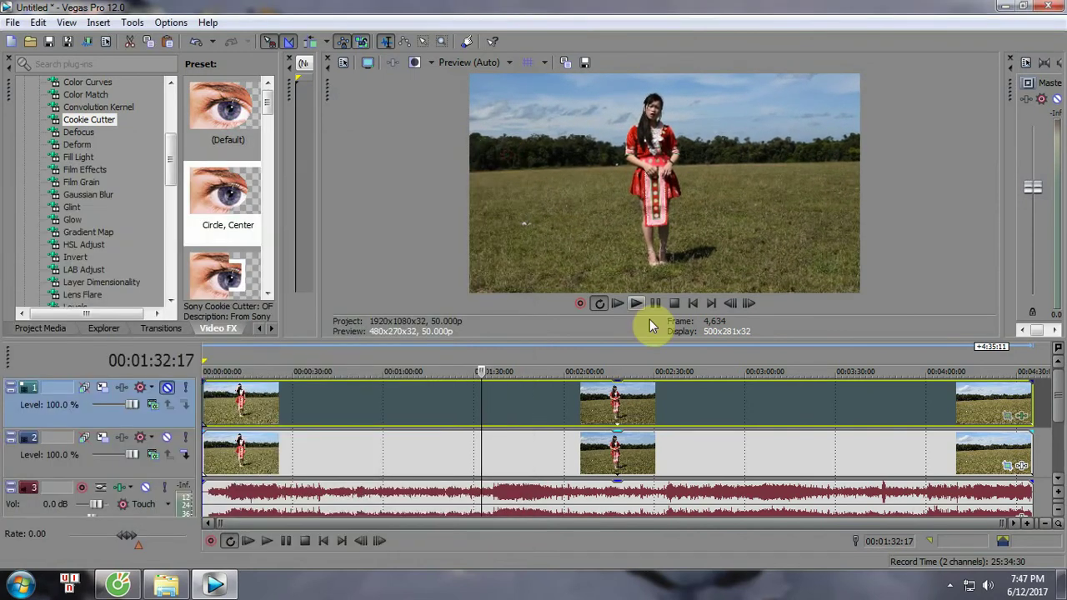
- Review the Cookie Cutter settings of the muted track 1 clip
click(1021, 415)
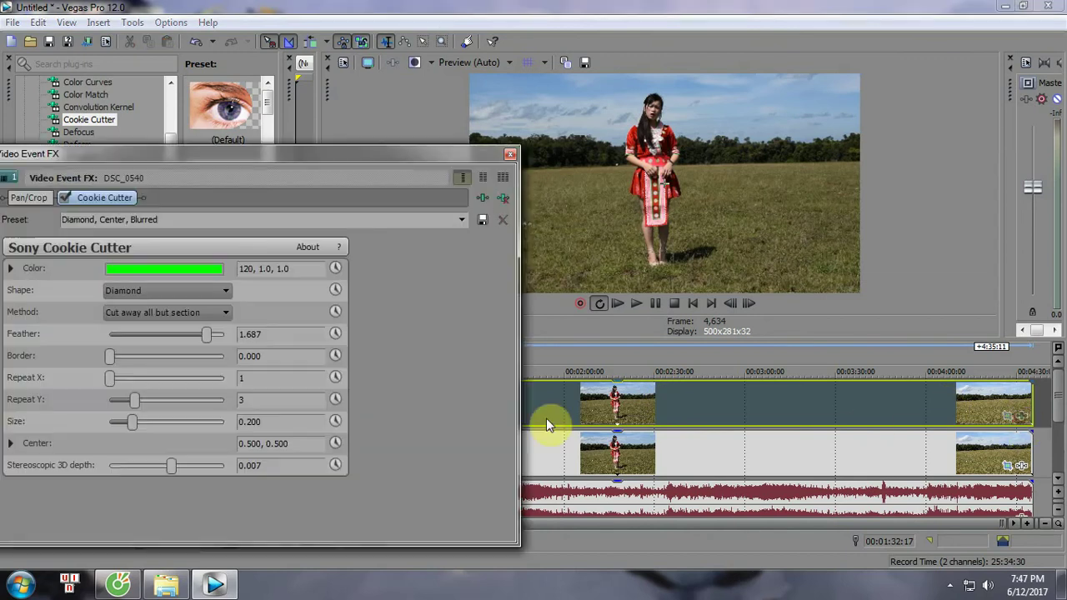
click(509, 154)
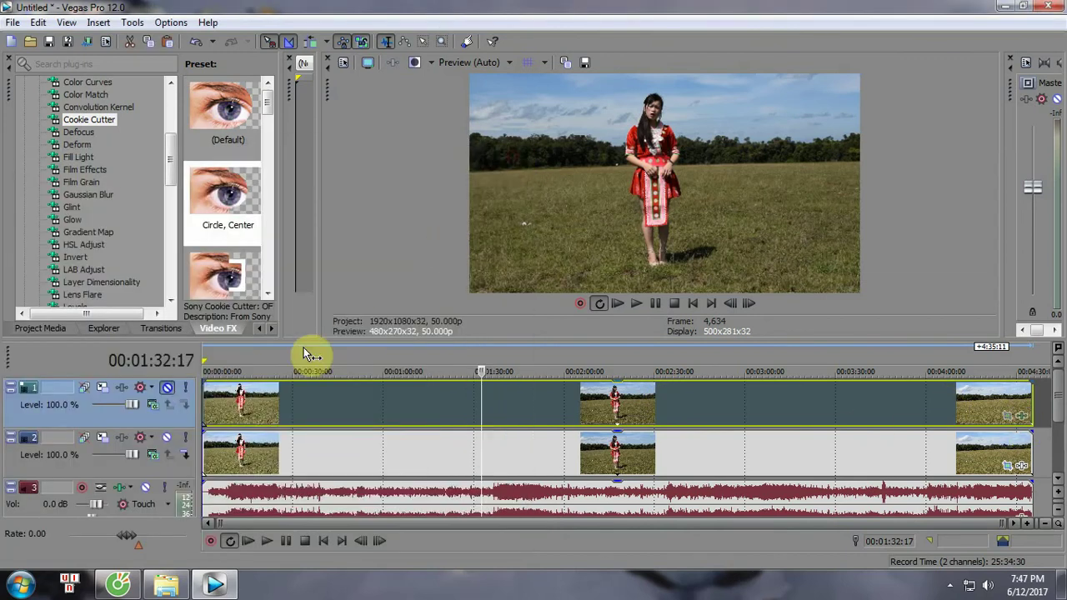
- Unmute track 1 and set its clip's Cookie Cutter to Repeat X 1 and Repeat Y 1 after trying higher Repeat X values
click(165, 390)
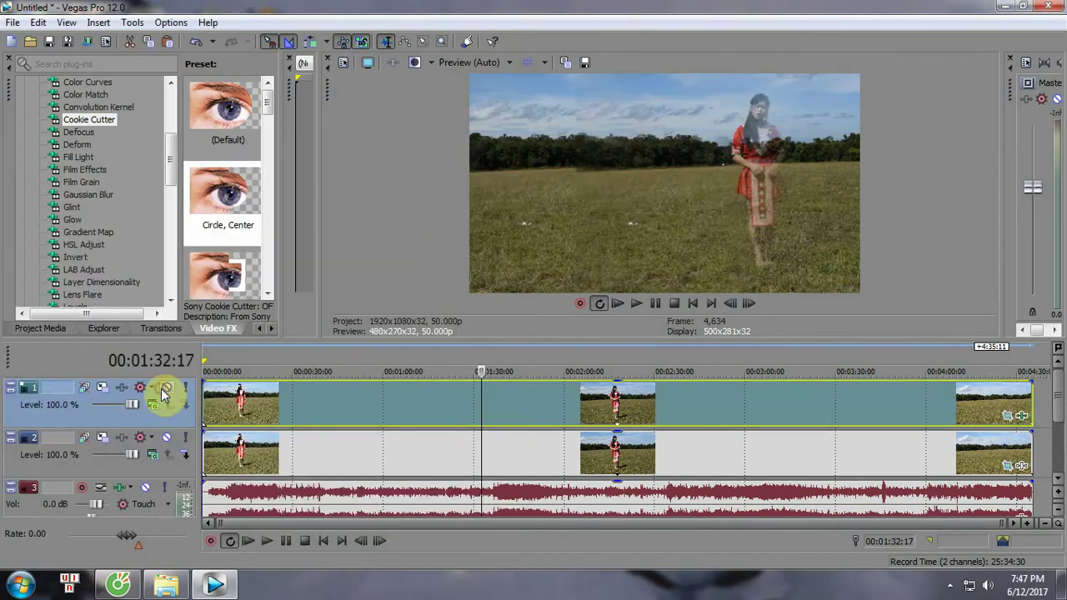
click(1021, 416)
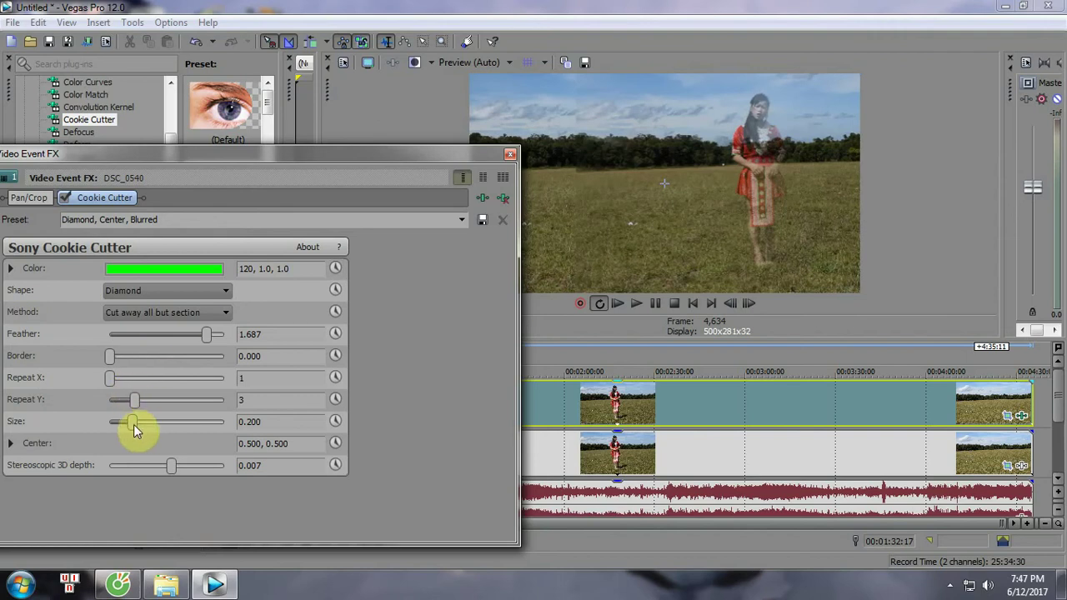
mouse_move(108, 380)
mouse_down()
mouse_move(129, 382)
mouse_move(108, 385)
mouse_move(119, 386)
mouse_up()
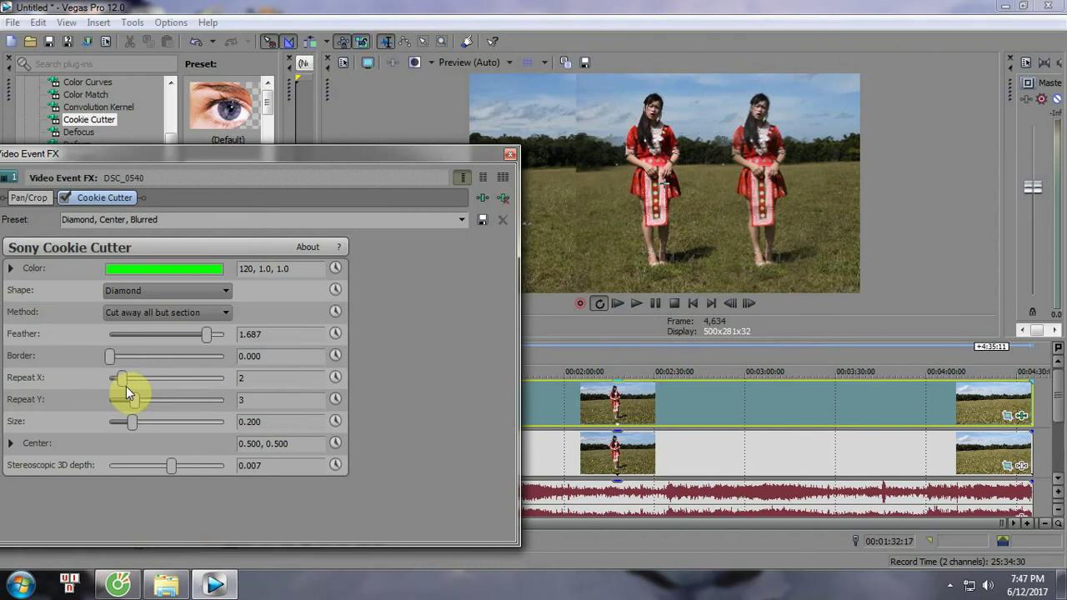
click(126, 385)
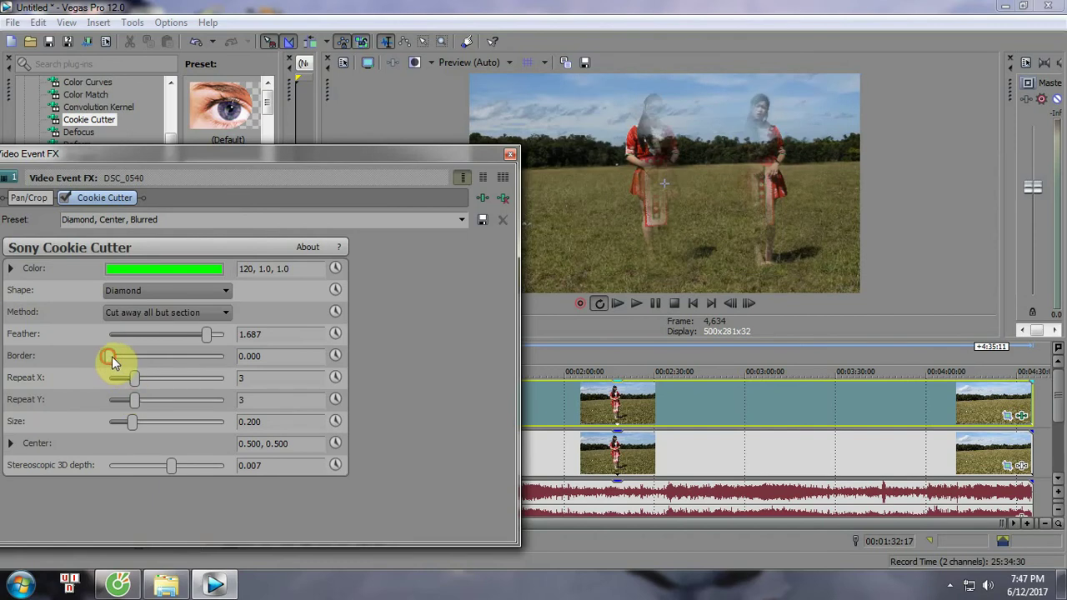
drag(112, 356, 109, 396)
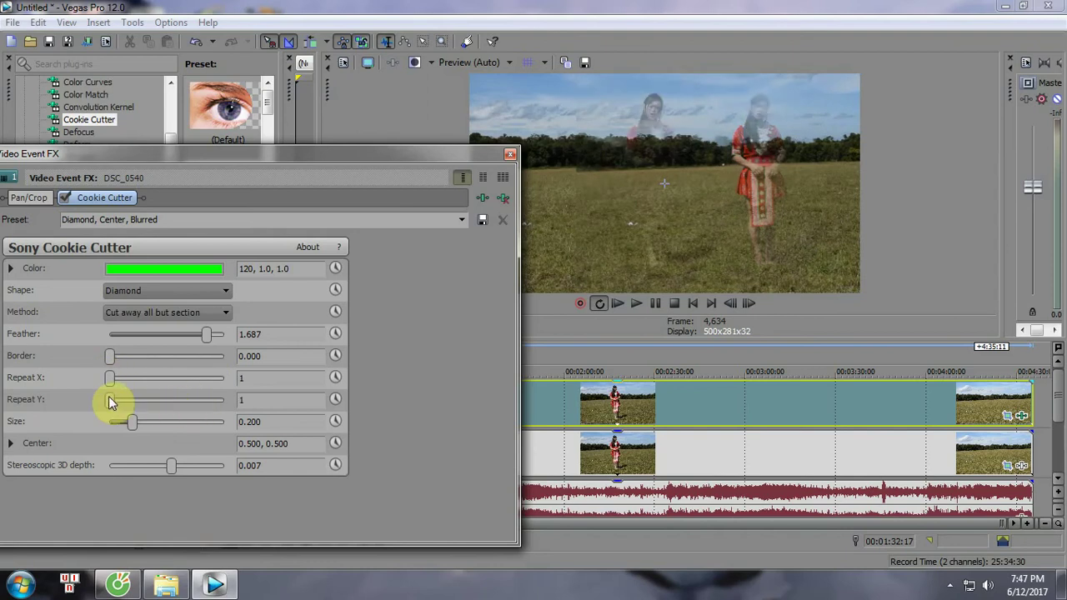
- Set the Cookie Cutter's Size to 0.211 and its Center to 0.793, 0.587, and close the effect settings
click(125, 421)
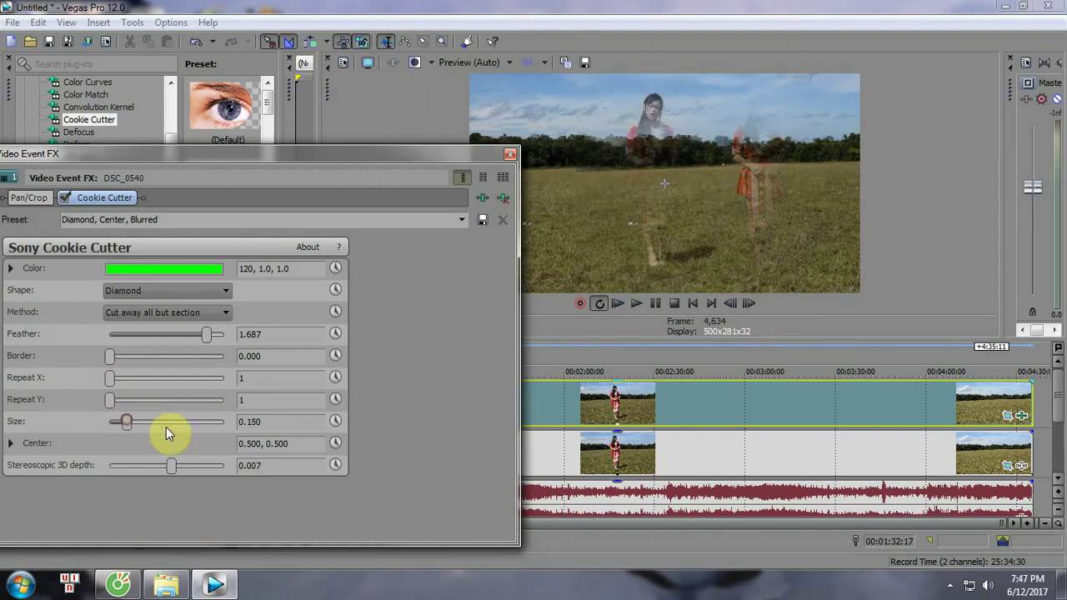
mouse_move(127, 422)
mouse_down()
mouse_move(216, 425)
mouse_move(119, 426)
mouse_up()
drag(114, 423, 135, 423)
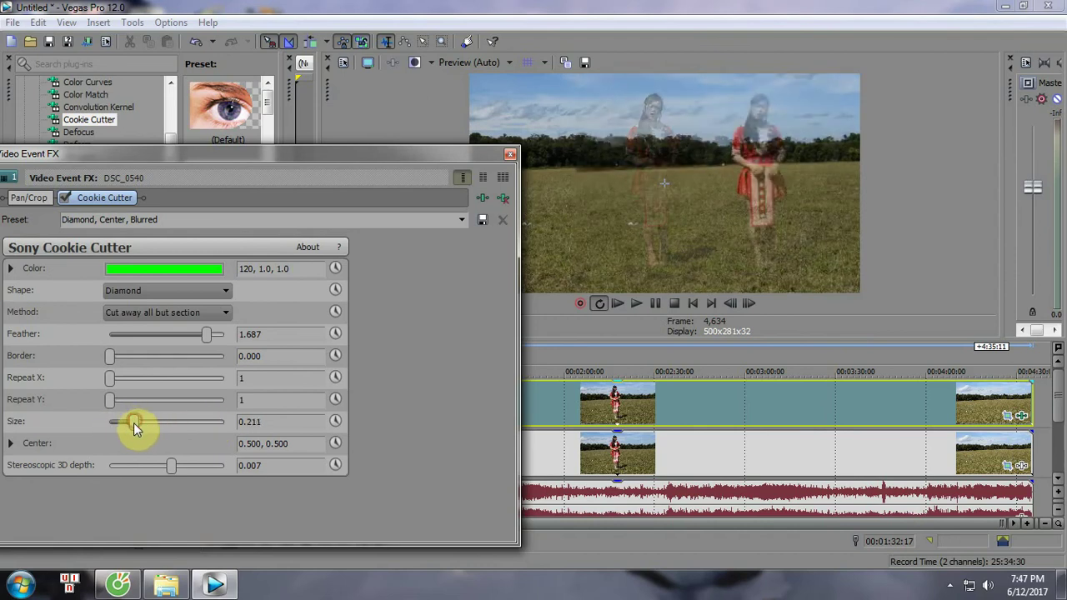
drag(392, 151, 393, 138)
click(12, 433)
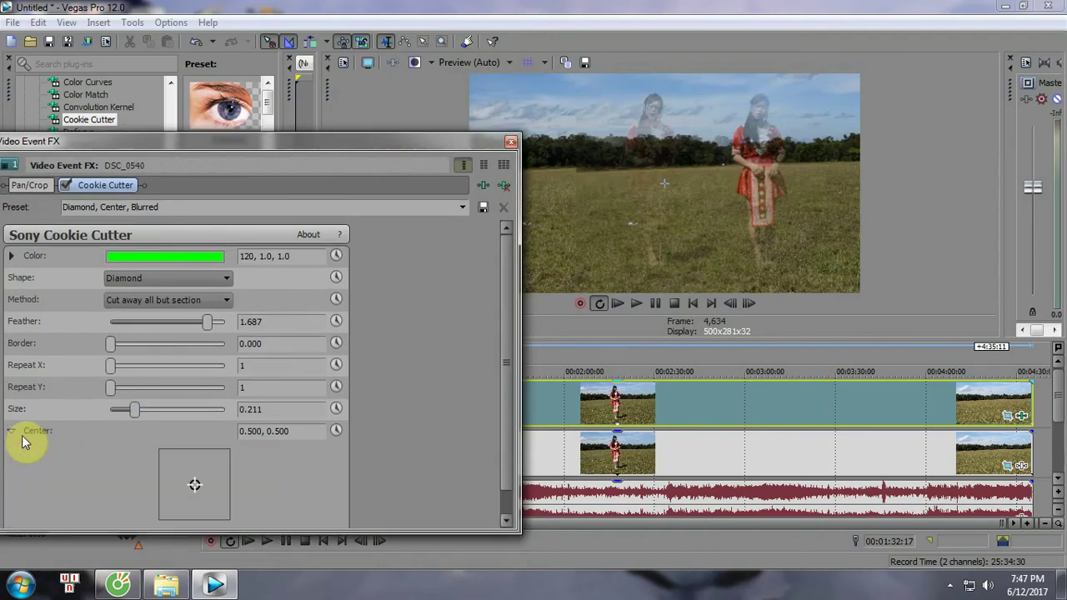
drag(195, 489, 216, 484)
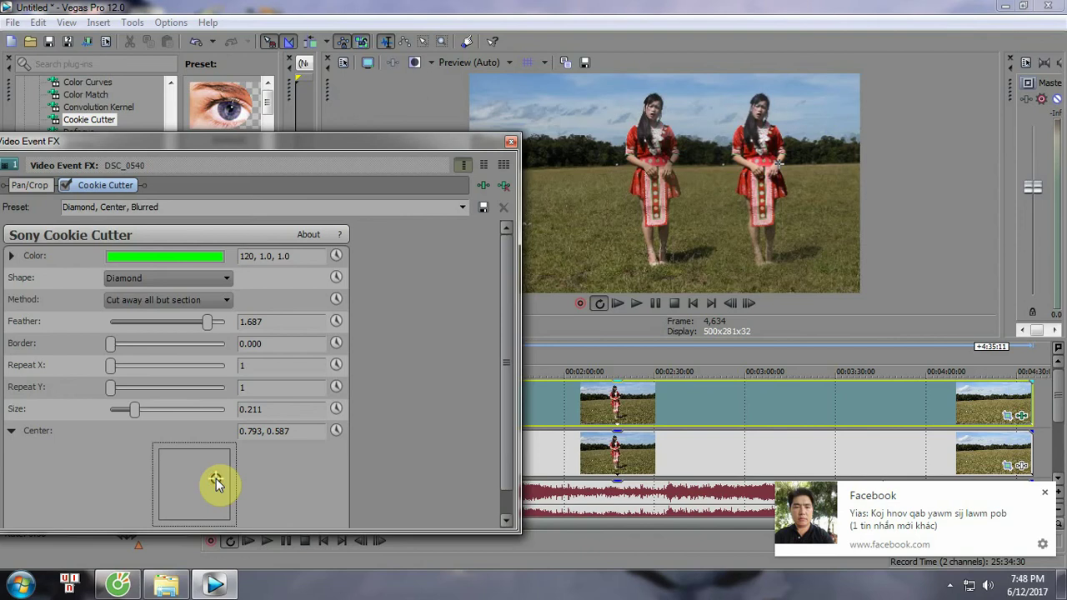
click(511, 142)
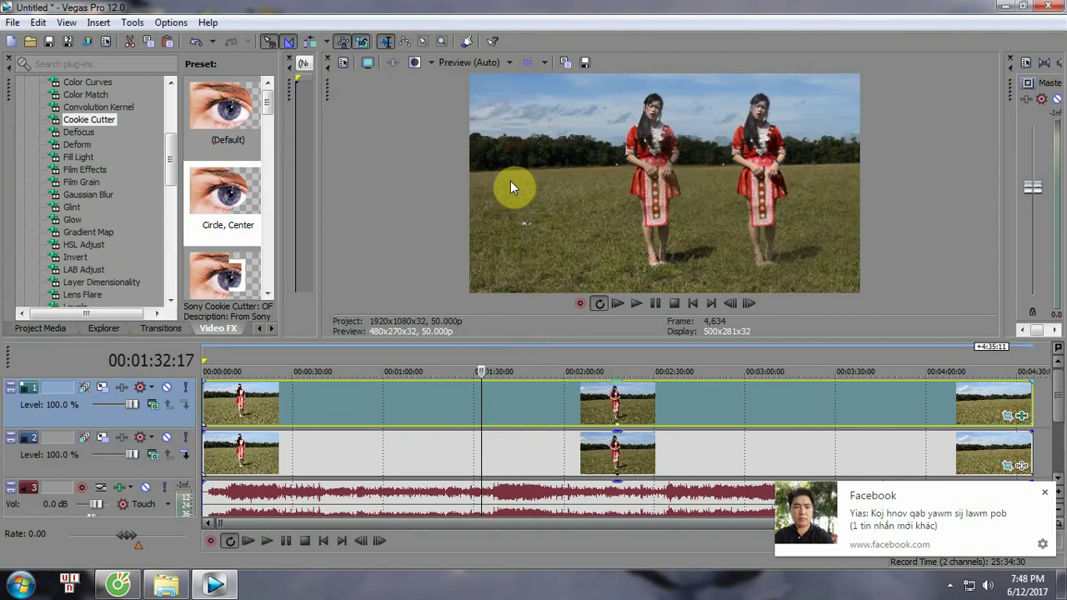
- Play back the clone shot and check the track 2 clip's Pan/Crop framing
key(space)
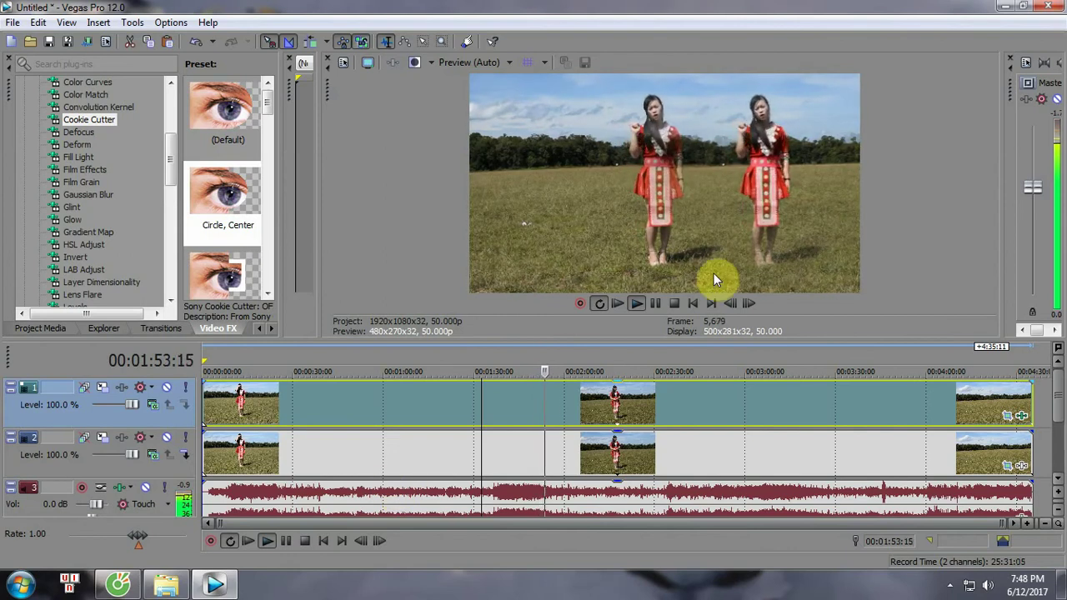
key(space)
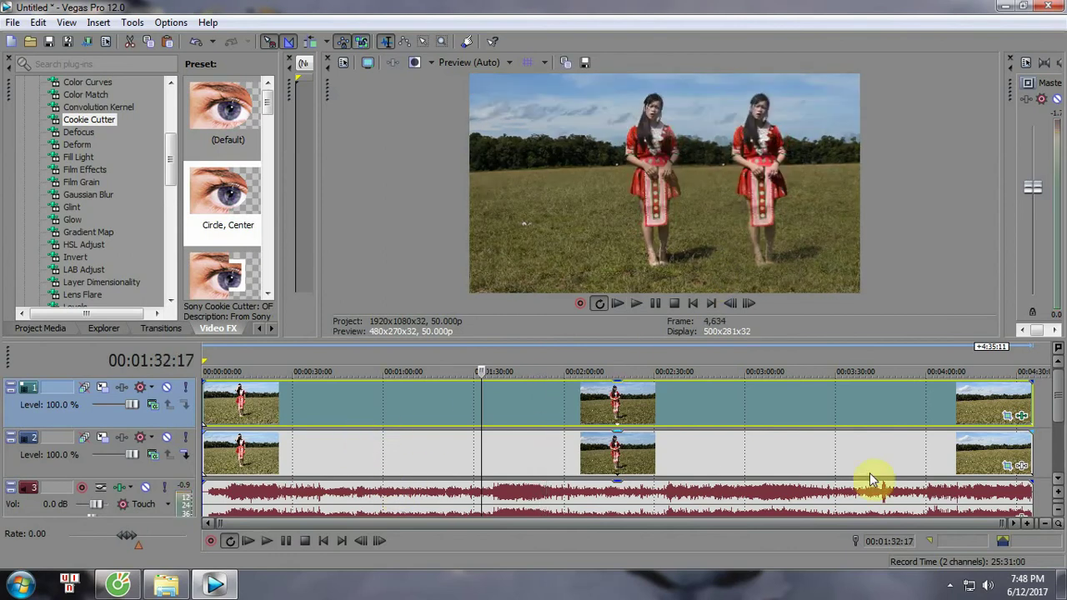
click(1007, 465)
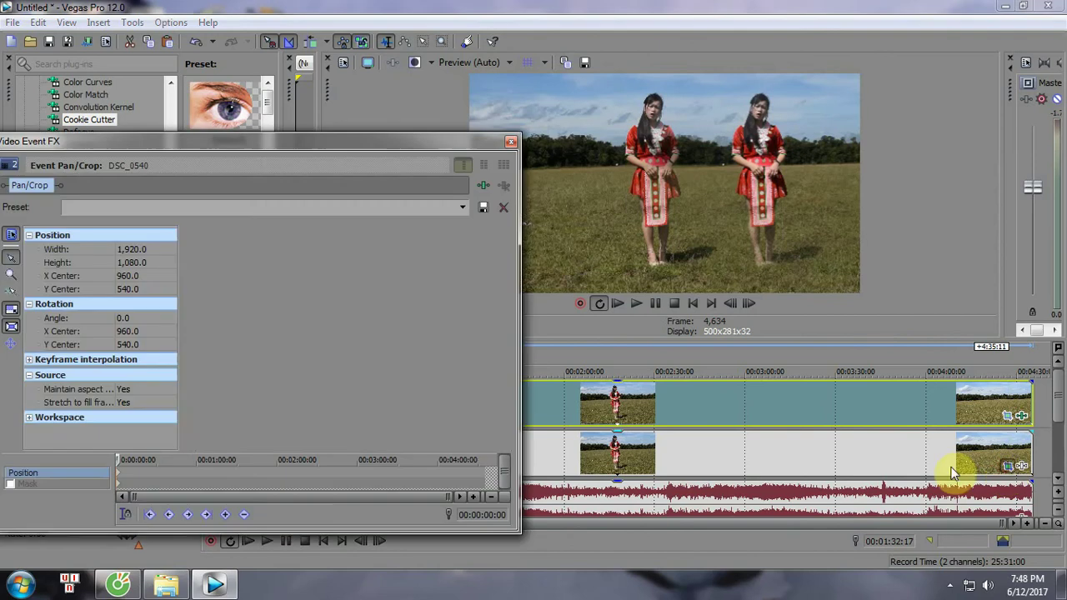
mouse_move(357, 357)
mouse_down()
mouse_move(439, 366)
mouse_move(509, 352)
mouse_move(375, 356)
mouse_up()
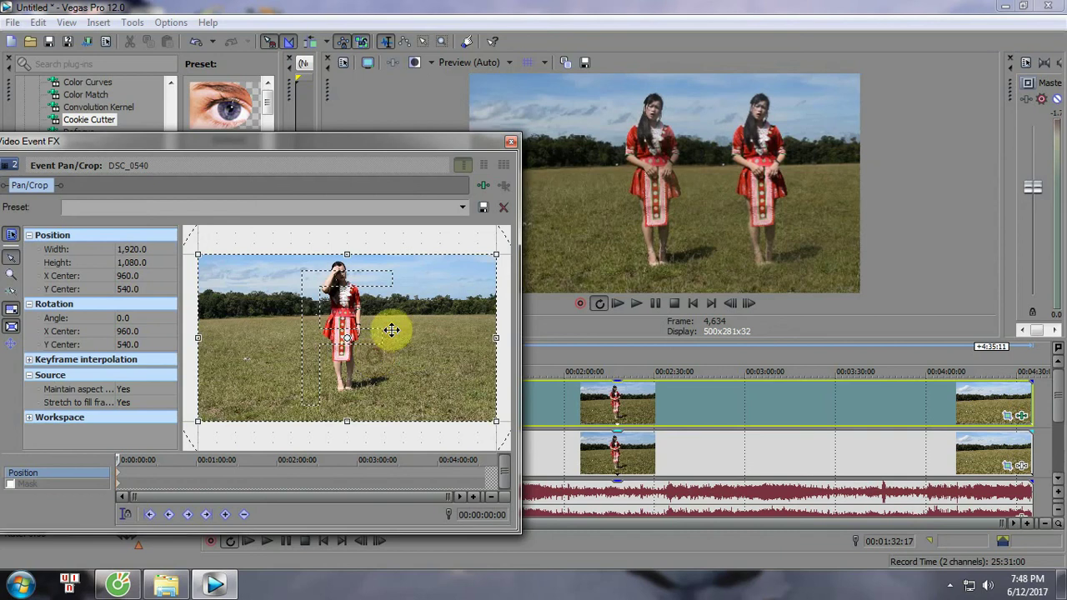
click(510, 147)
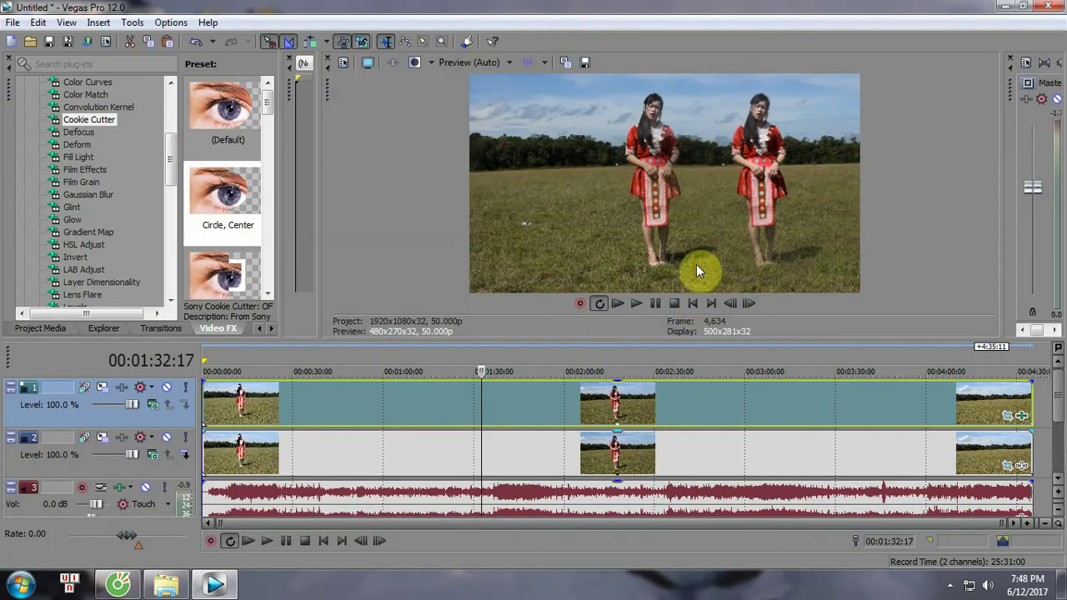
key(space)
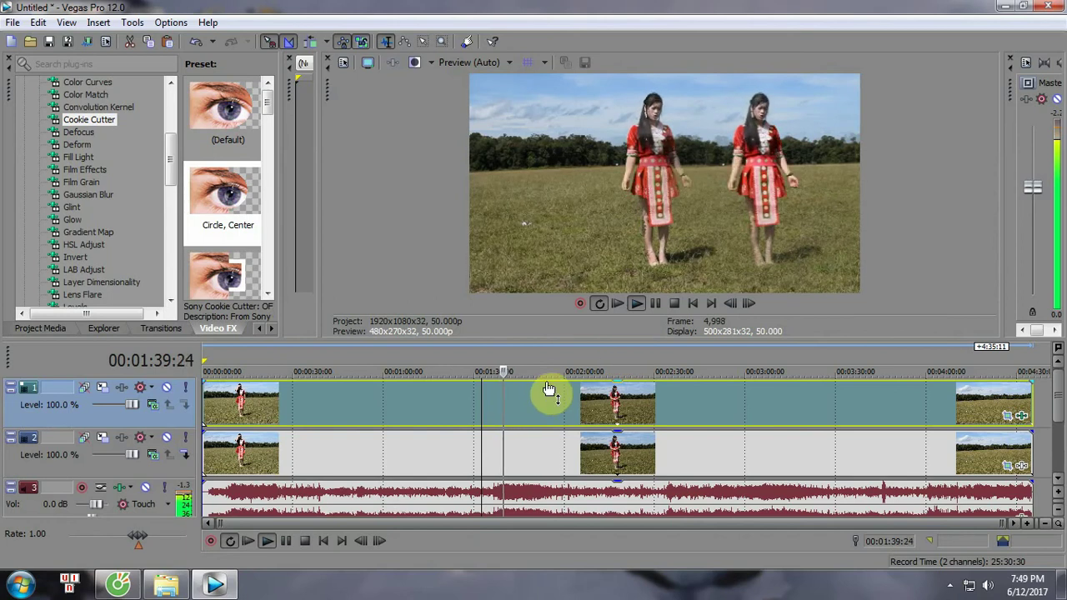
key(space)
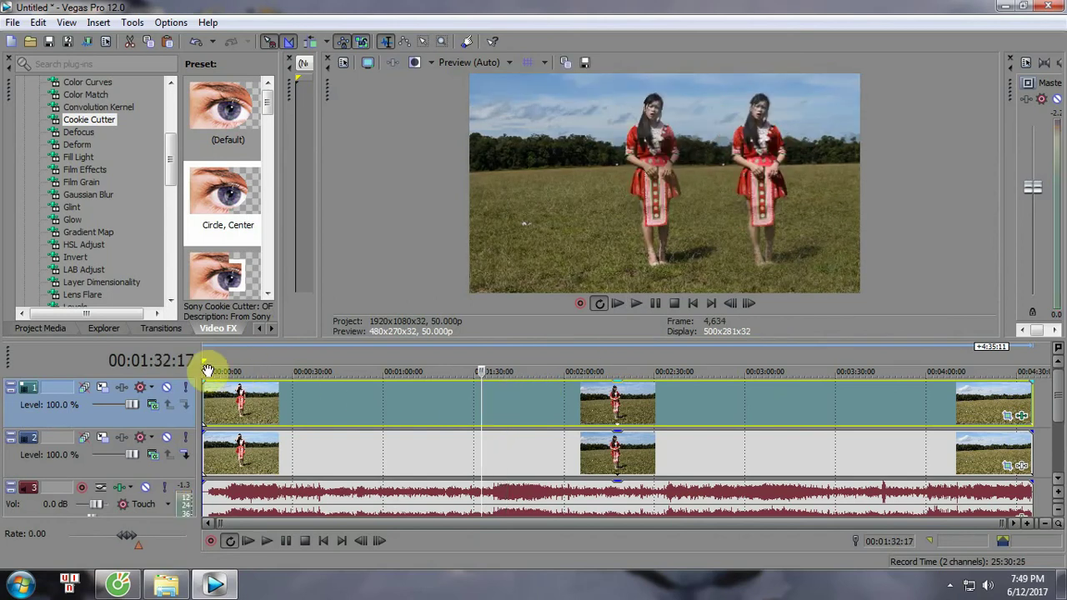
- Mark a loop region about 34 seconds long on the timeline, ending at about 00:02:23
drag(205, 360, 633, 367)
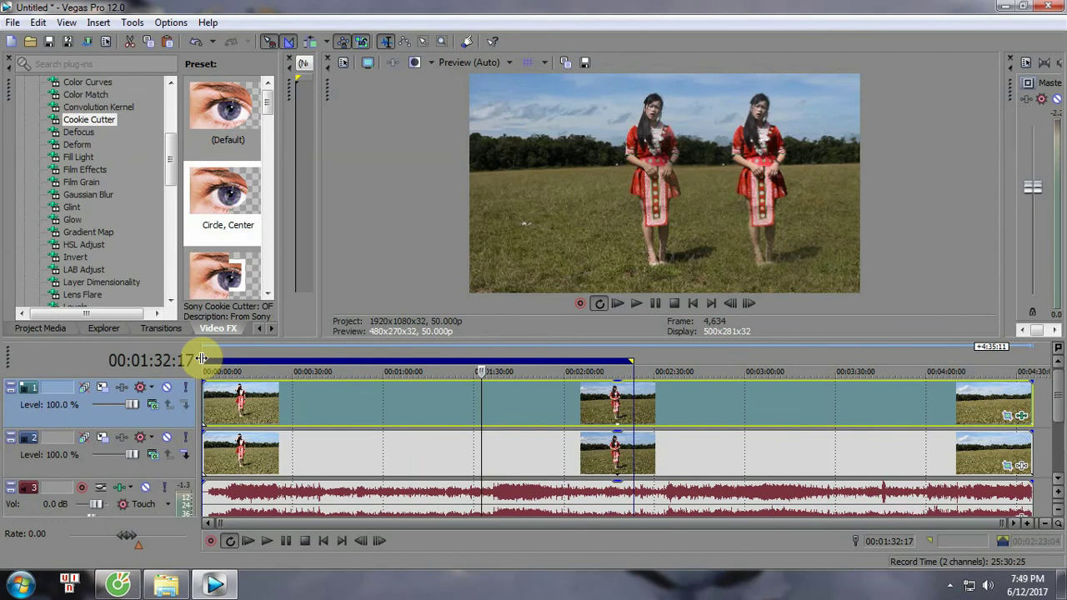
drag(208, 360, 536, 367)
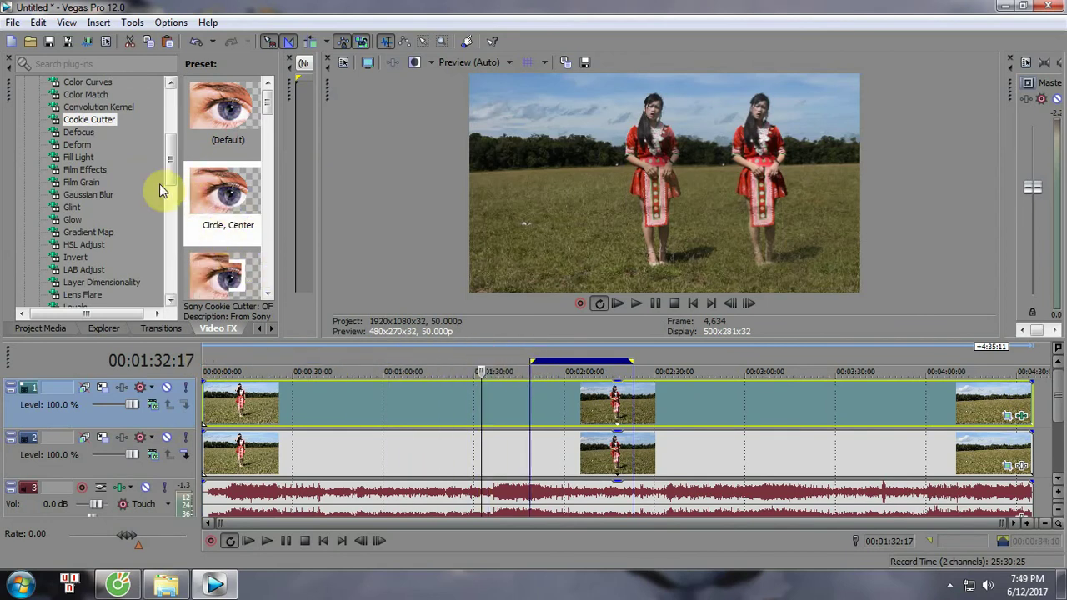
- Add a second Cookie Cutter with the Circle Cut Out, Center, Blurred preset to the track 1 clip
click(101, 108)
click(89, 95)
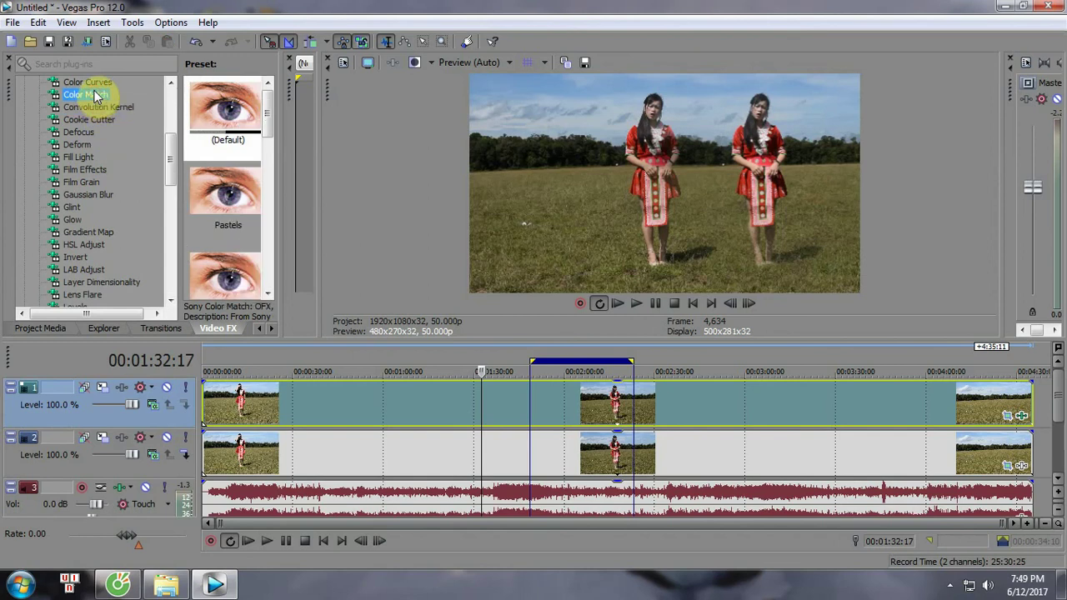
click(83, 119)
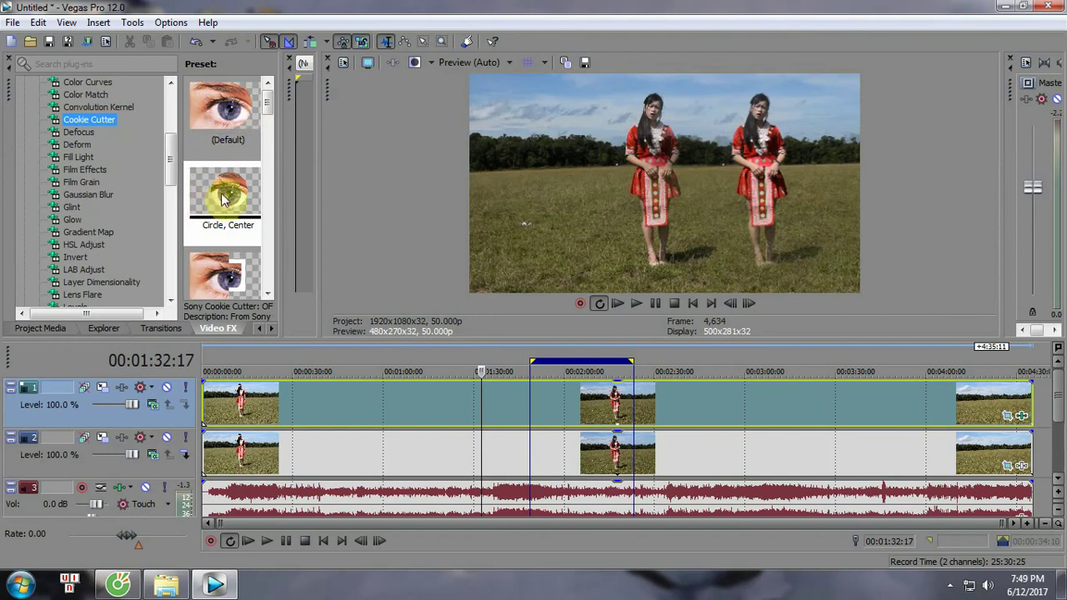
drag(268, 113, 275, 159)
drag(221, 108, 777, 410)
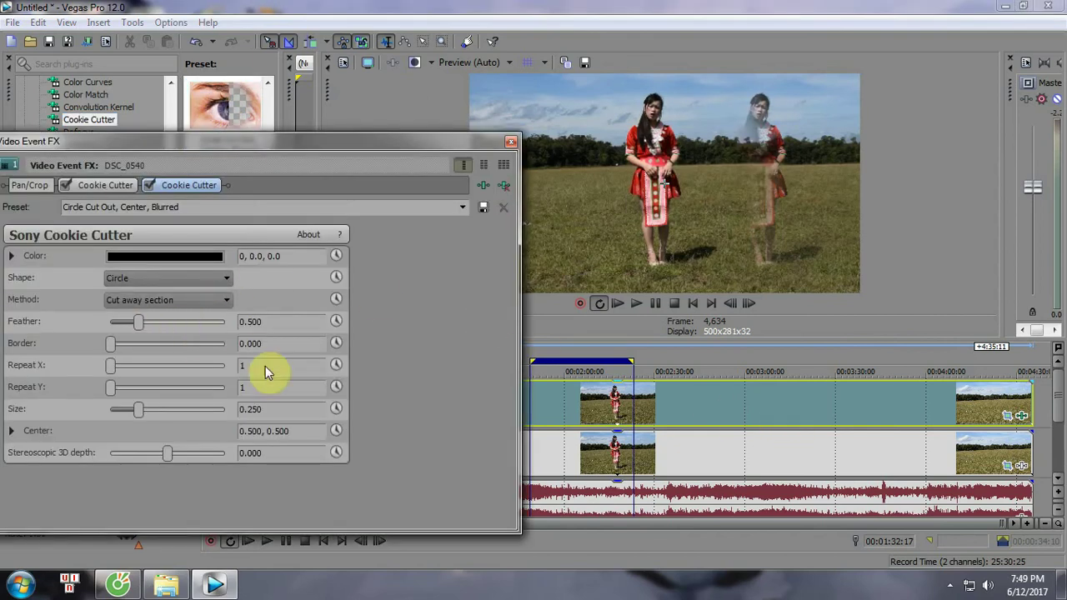
- Try the second Cookie Cutter's Center at 0.326, 0.370 and at 0.772, 0.511
click(11, 433)
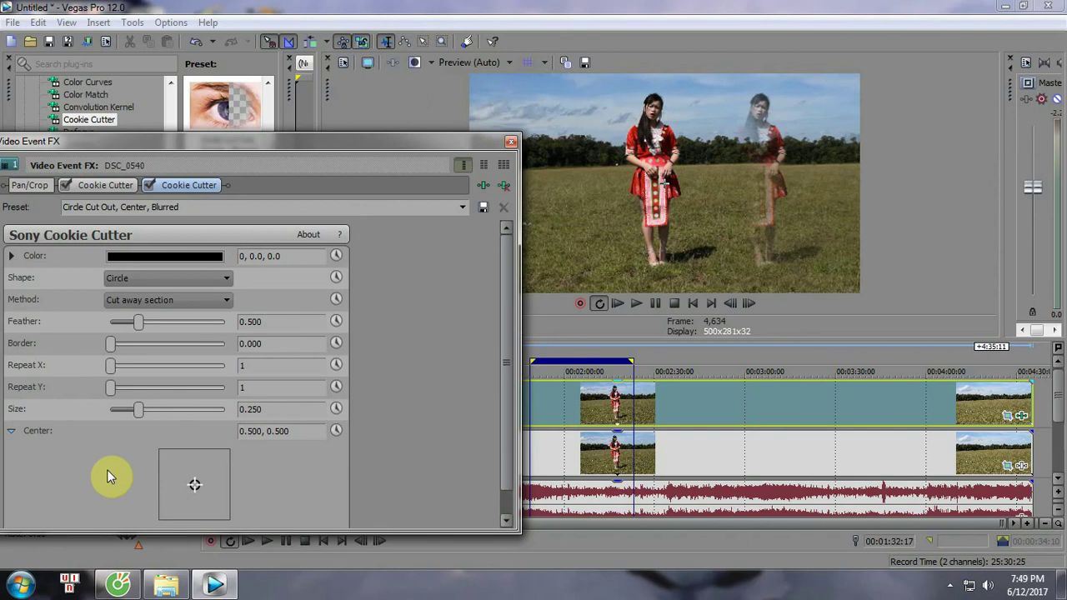
mouse_move(194, 493)
mouse_down()
mouse_move(210, 494)
mouse_move(183, 498)
mouse_up()
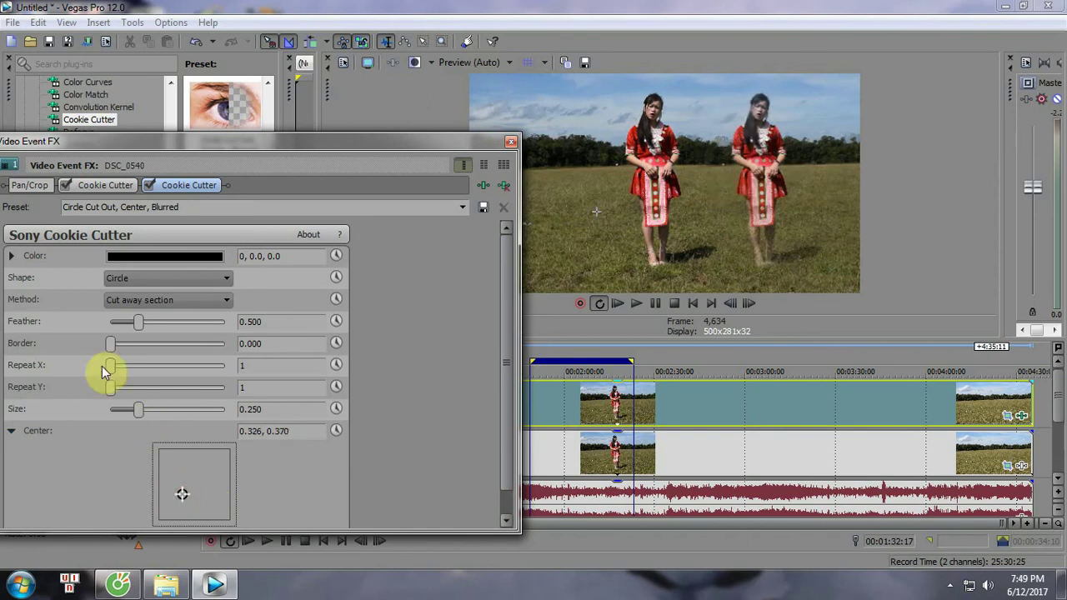
drag(113, 343, 95, 369)
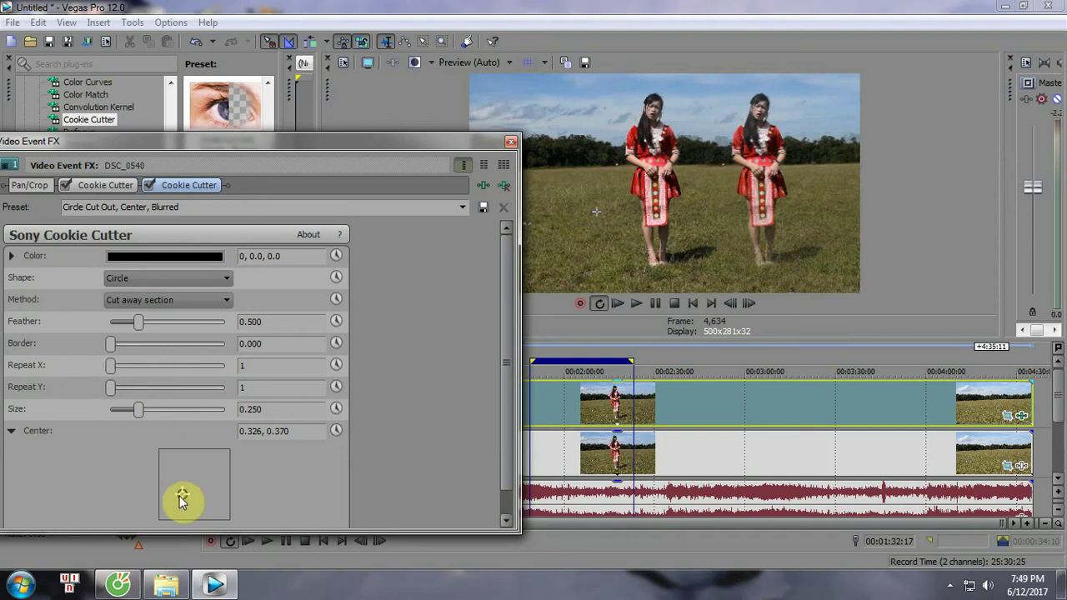
drag(181, 494, 214, 486)
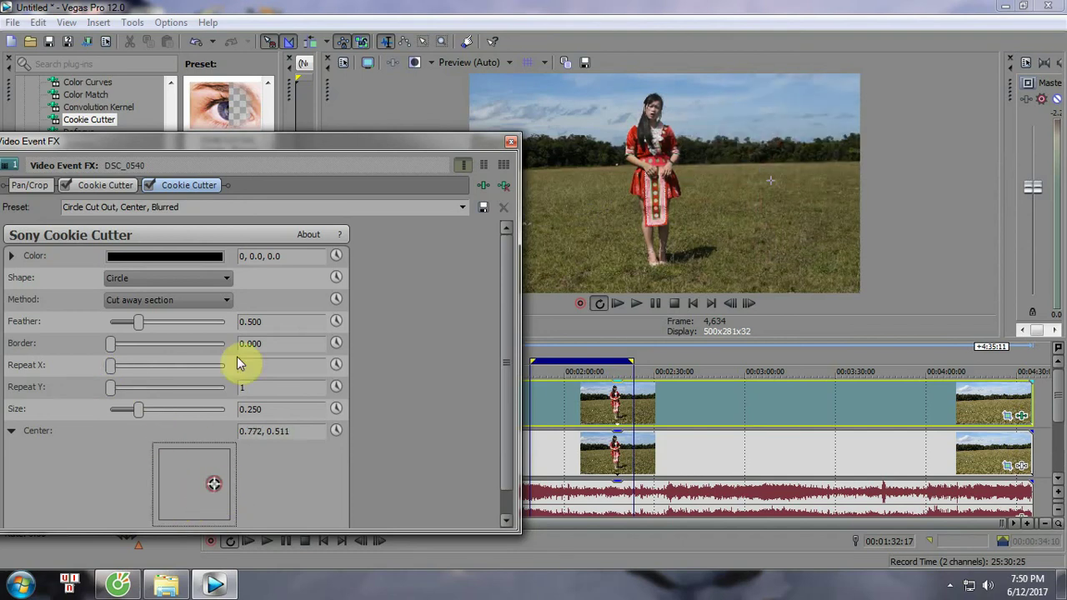
- Try the preset Square, Center, White Border on the second Cookie Cutter and settle on Circle, Center
click(460, 208)
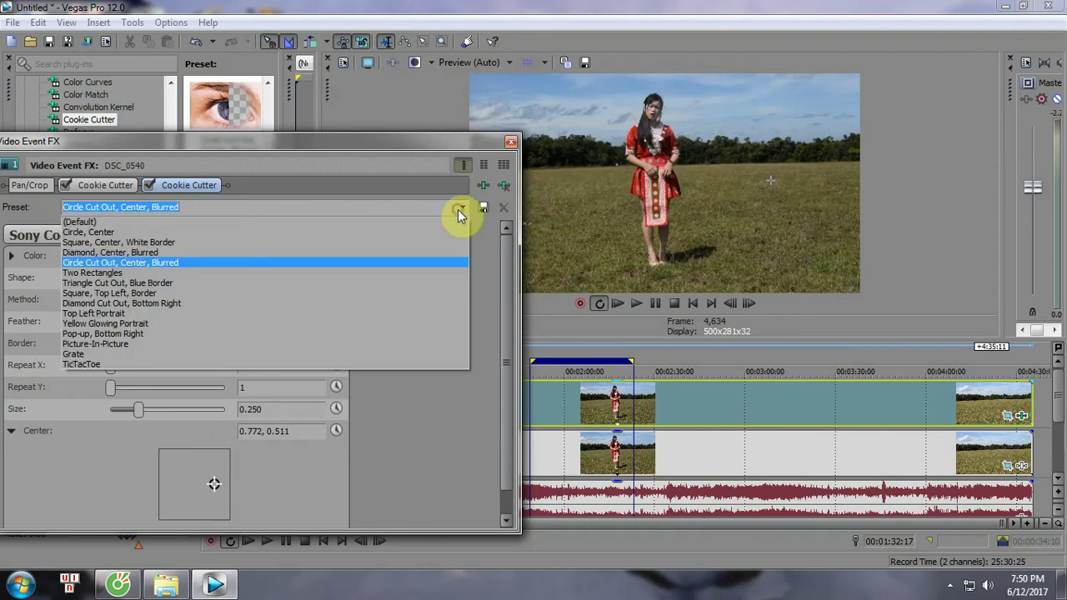
click(186, 232)
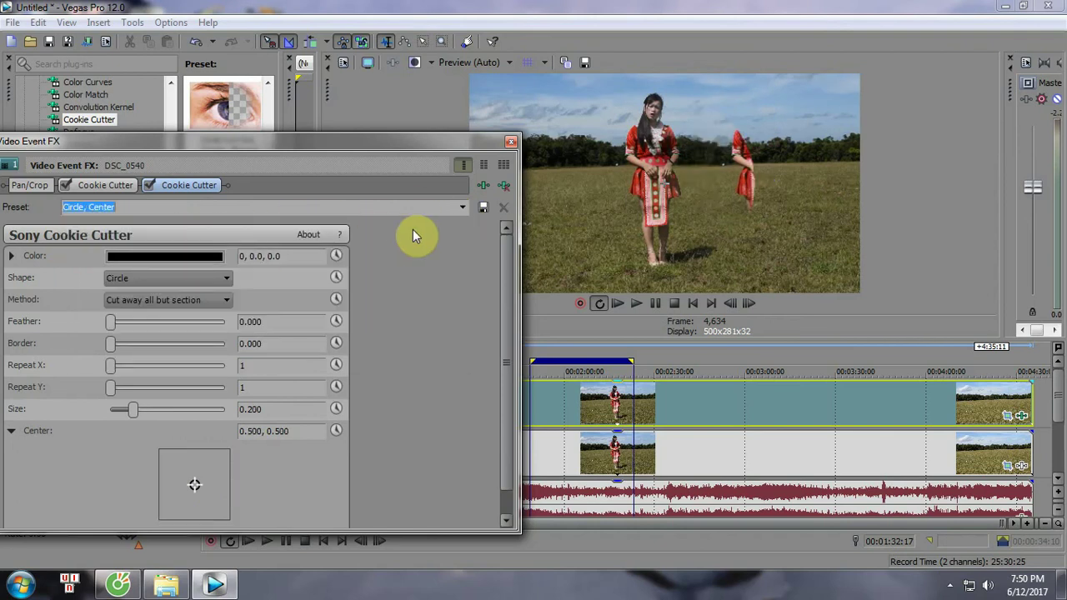
click(463, 207)
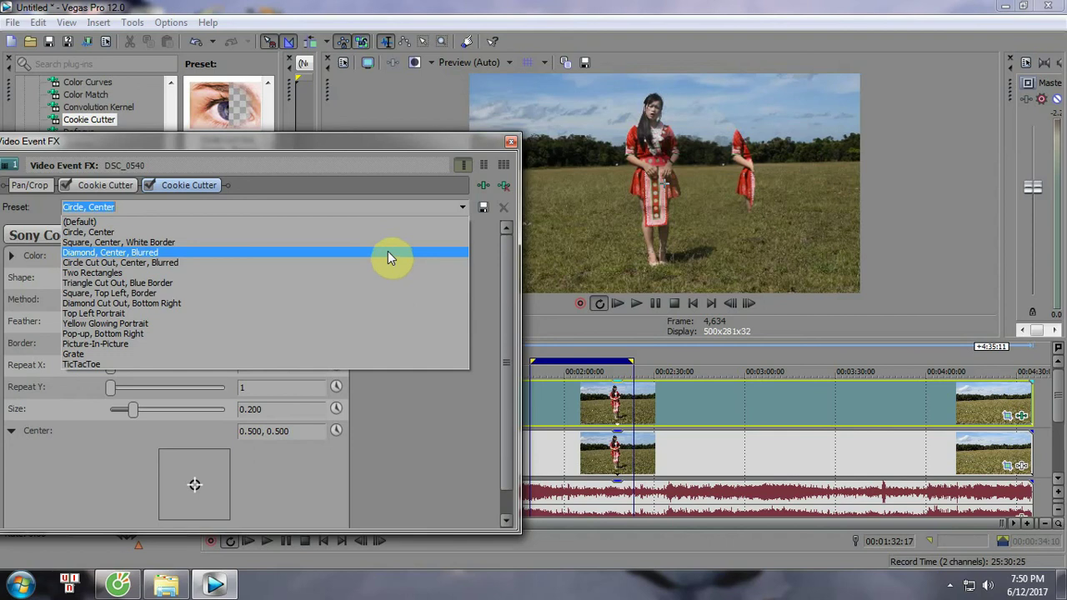
click(389, 245)
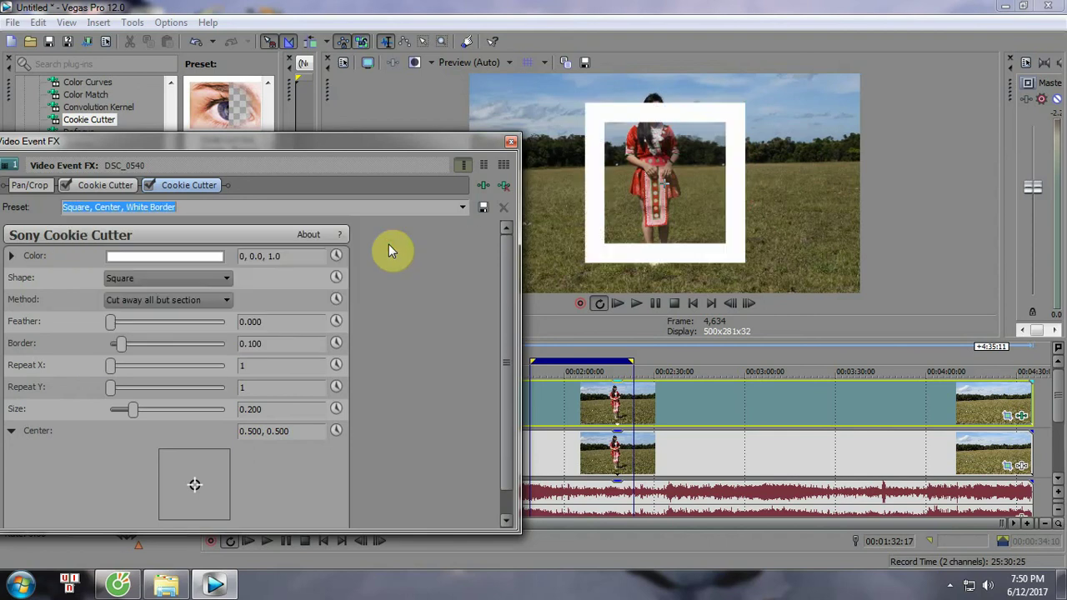
click(462, 208)
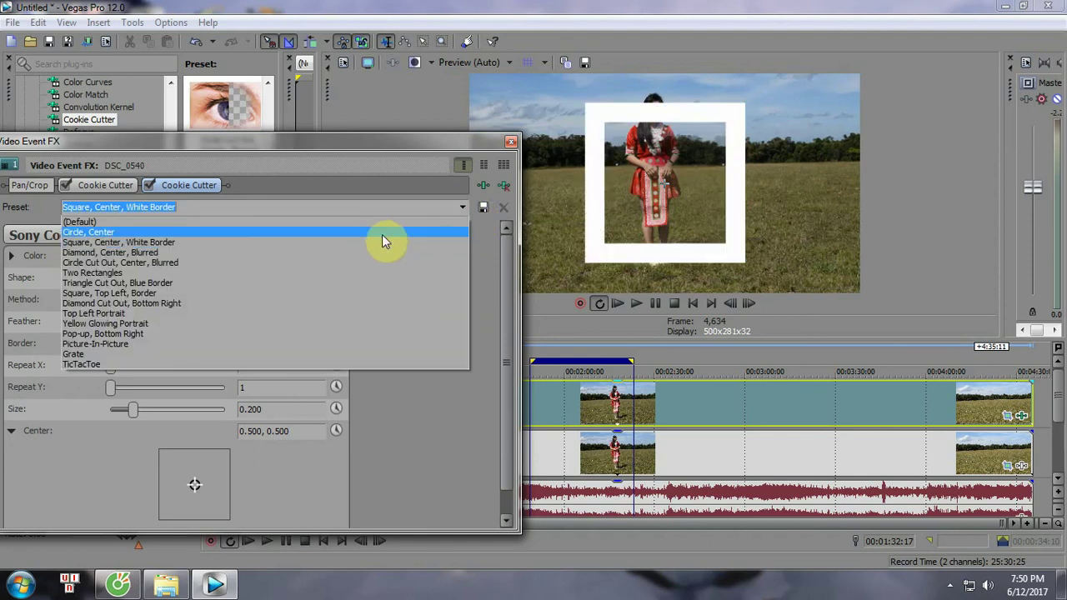
click(376, 233)
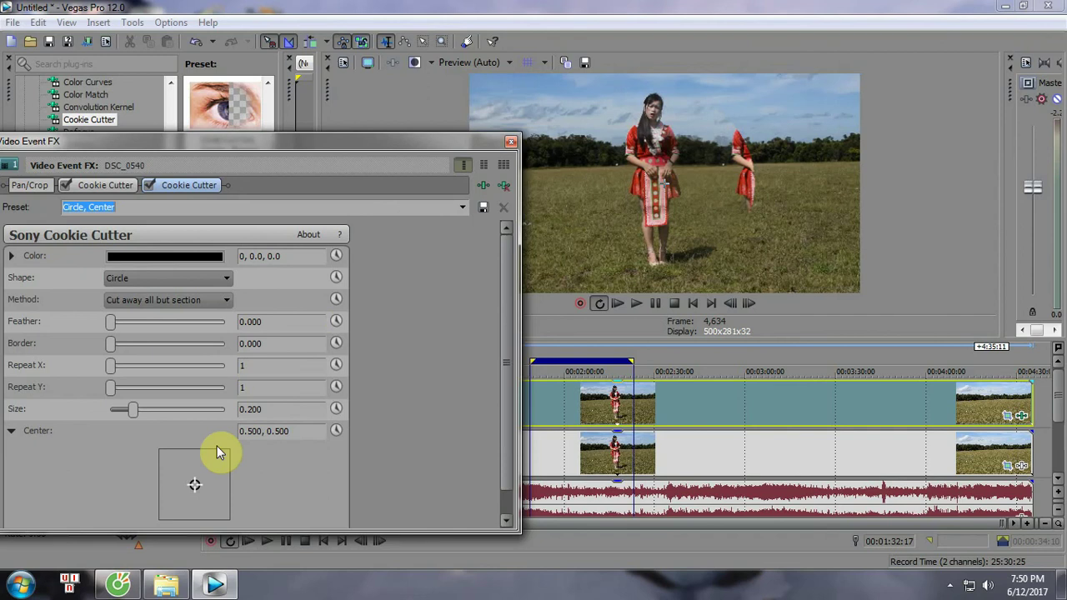
- Move the second Cookie Cutter's Center to 0.793, 0.489 over the cloned figure
click(200, 484)
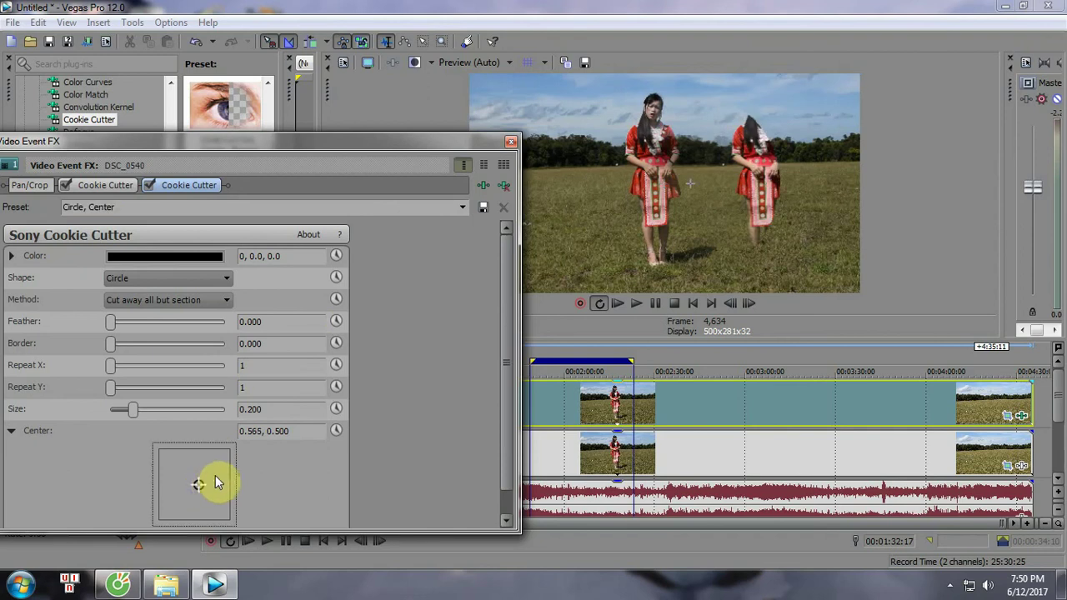
drag(199, 485, 217, 490)
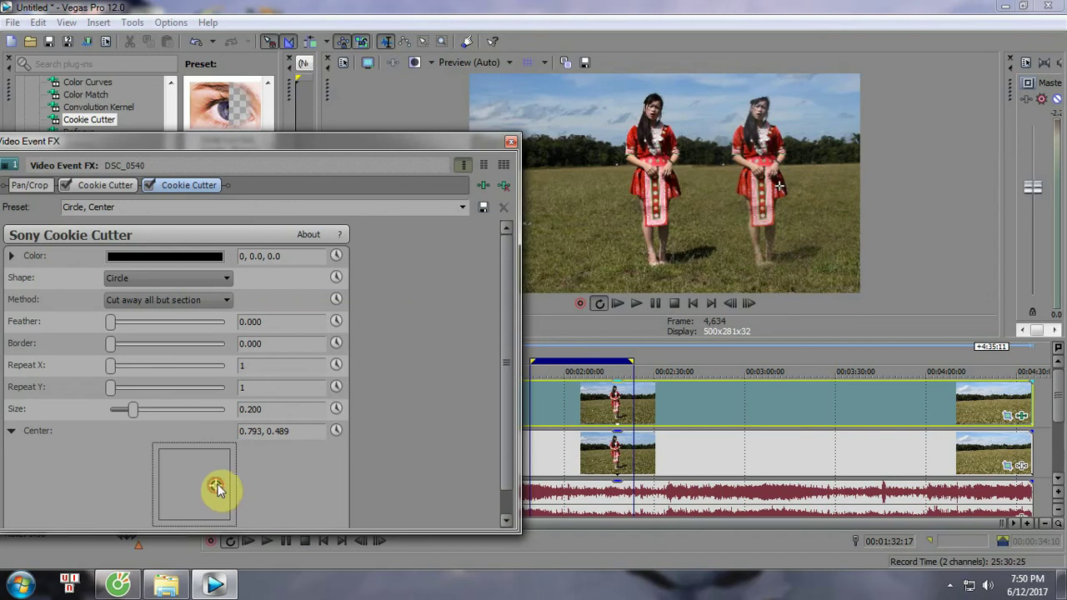
drag(114, 371, 95, 353)
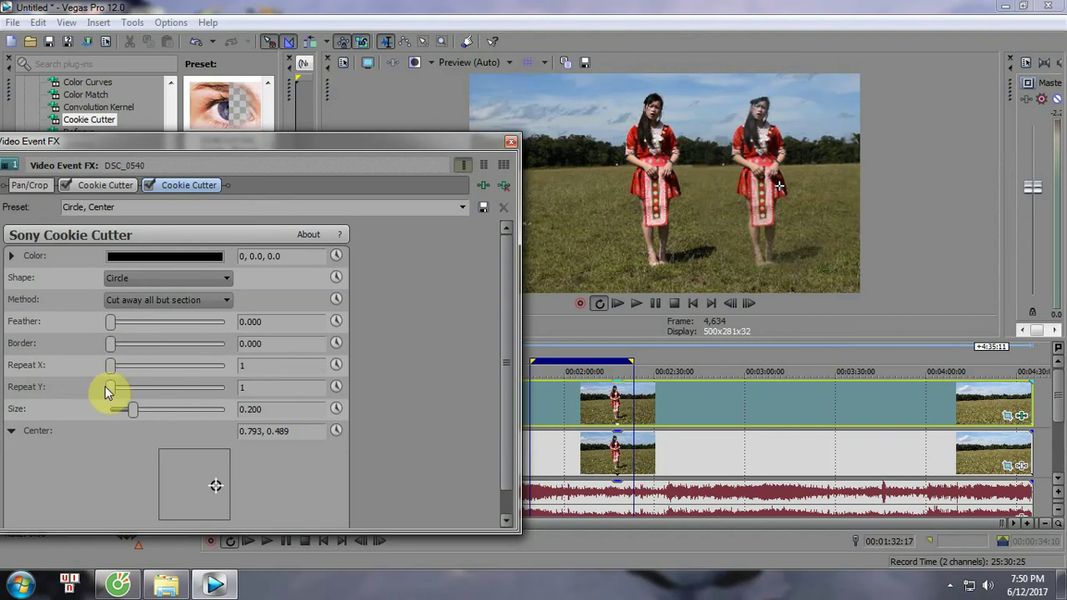
- Set the second Cookie Cutter's Repeat Y to 4 and play back the clone shot
drag(112, 388, 145, 388)
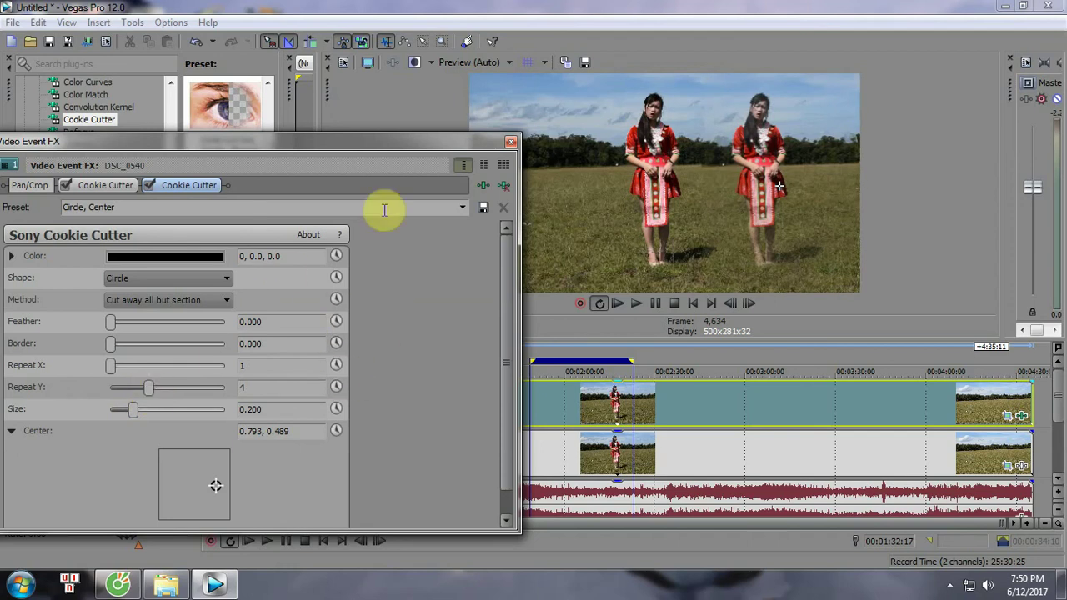
click(511, 144)
key(space)
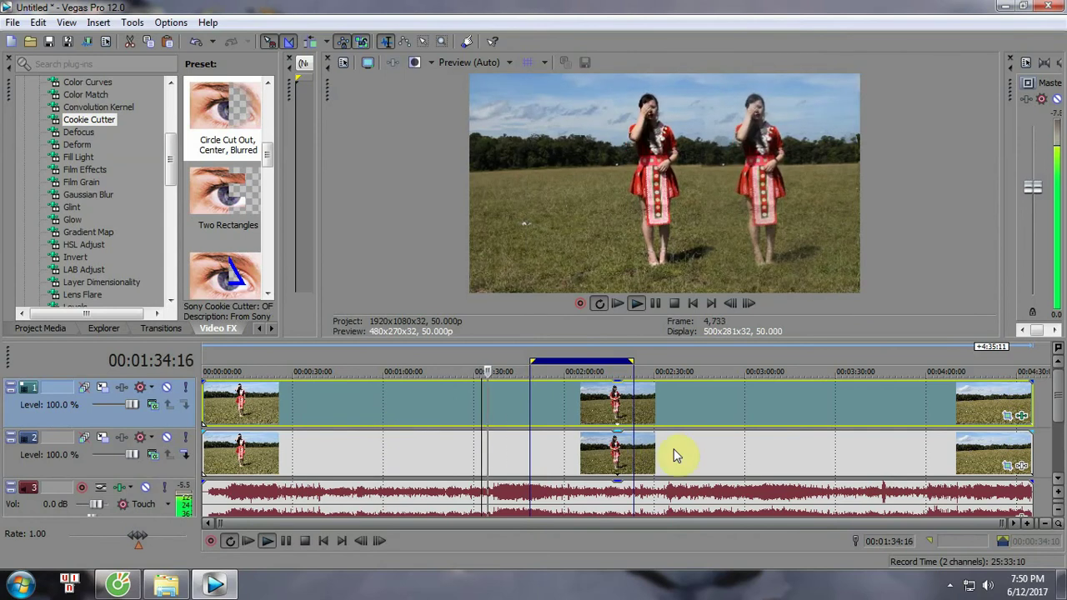
key(space)
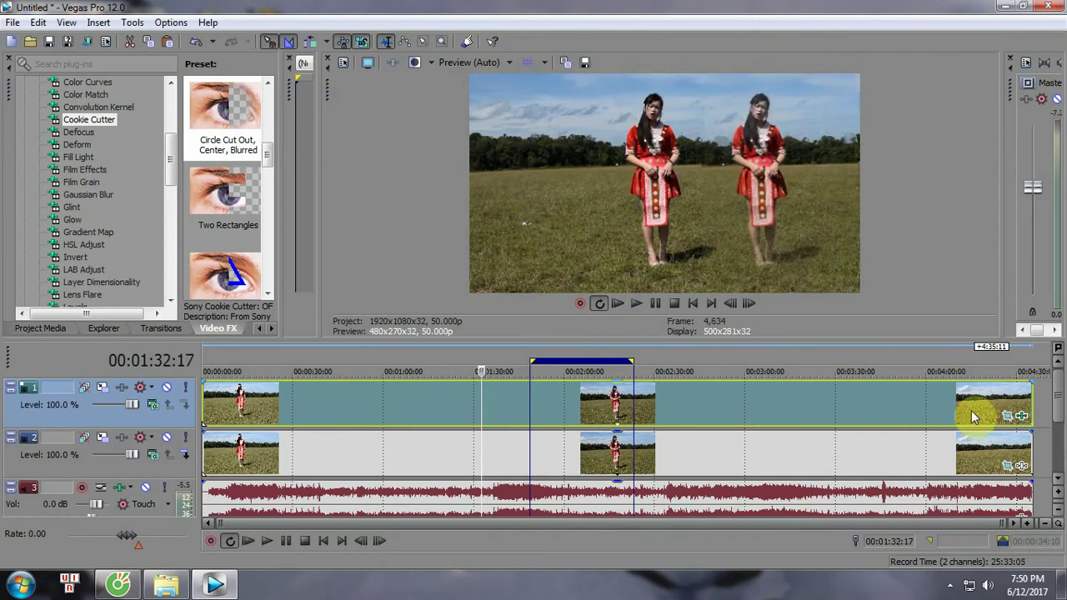
- Shift the track 1 clip's Pan/Crop frame to X Center 457.1, Y Center 555.1 and preview the playback
click(1008, 415)
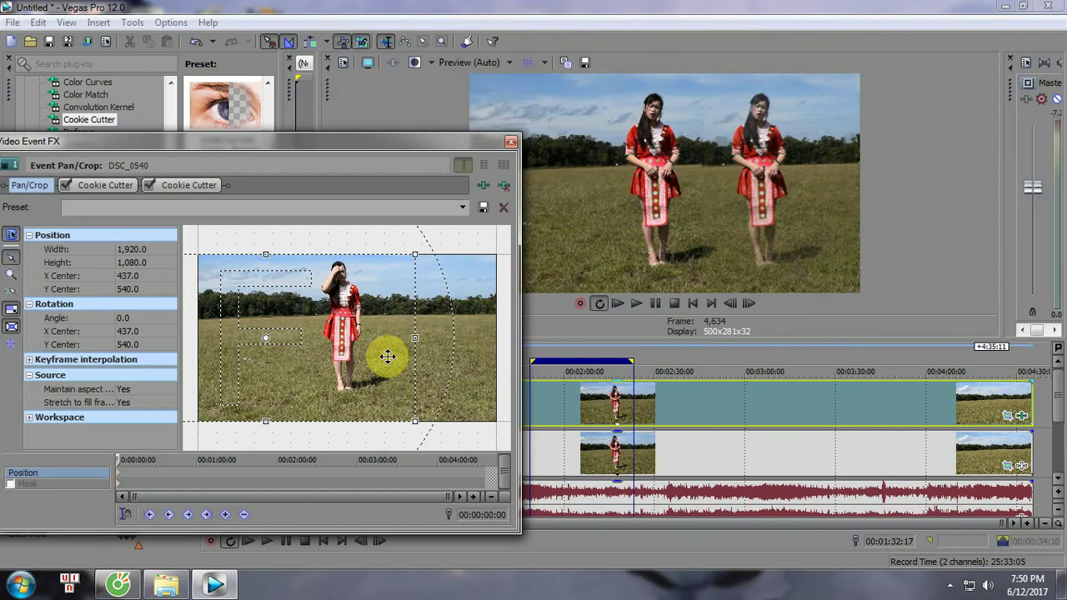
drag(364, 336, 364, 342)
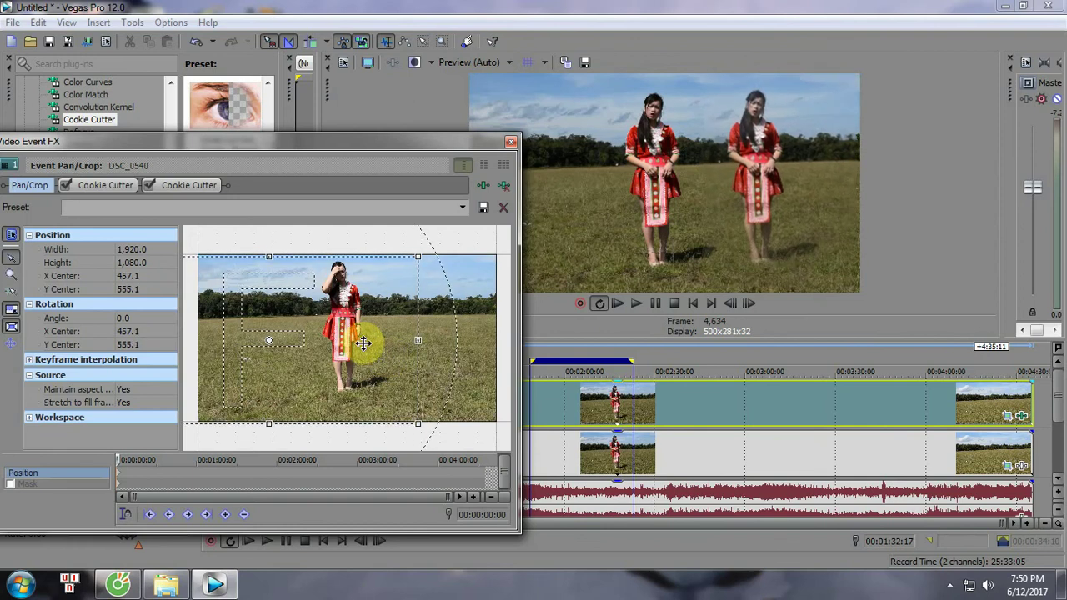
click(511, 142)
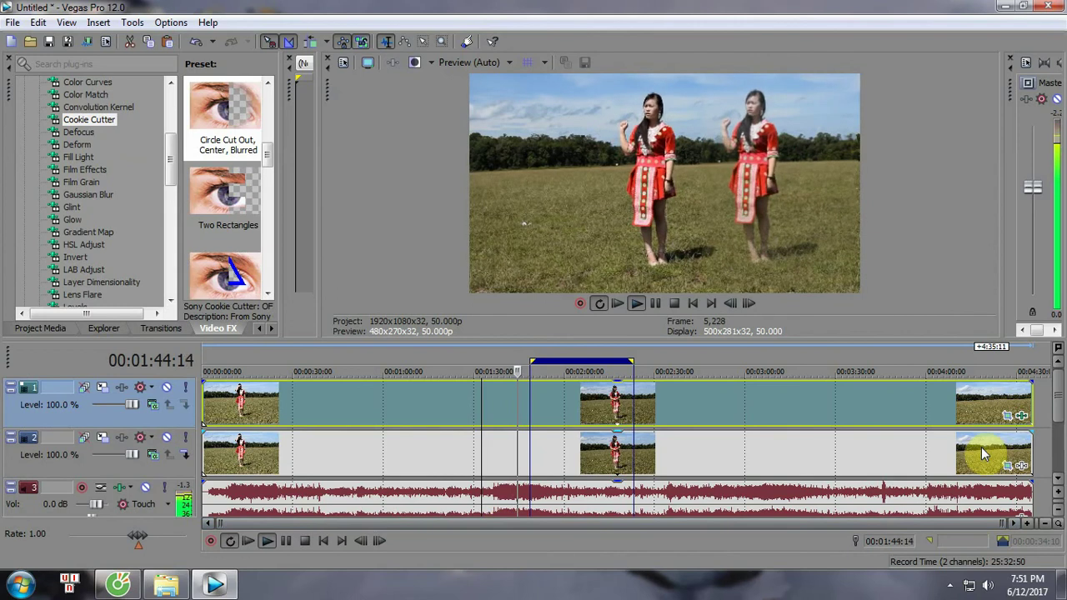
key(space)
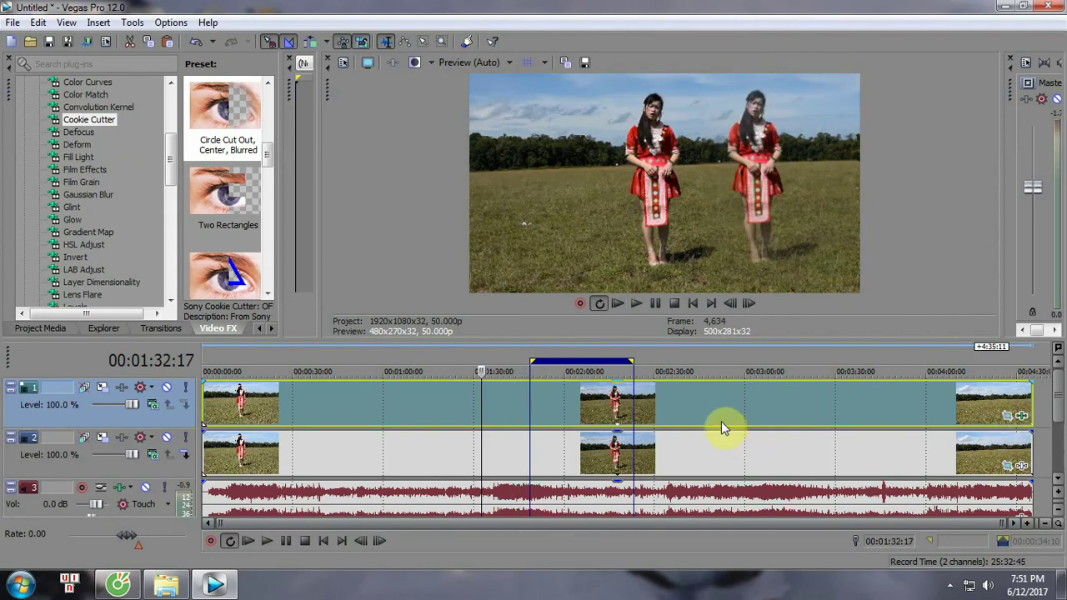
- At 00:02:01:17, move the track 1 clip's Pan/Crop frame to X Center 351.5 and preview the wider spacing
click(569, 423)
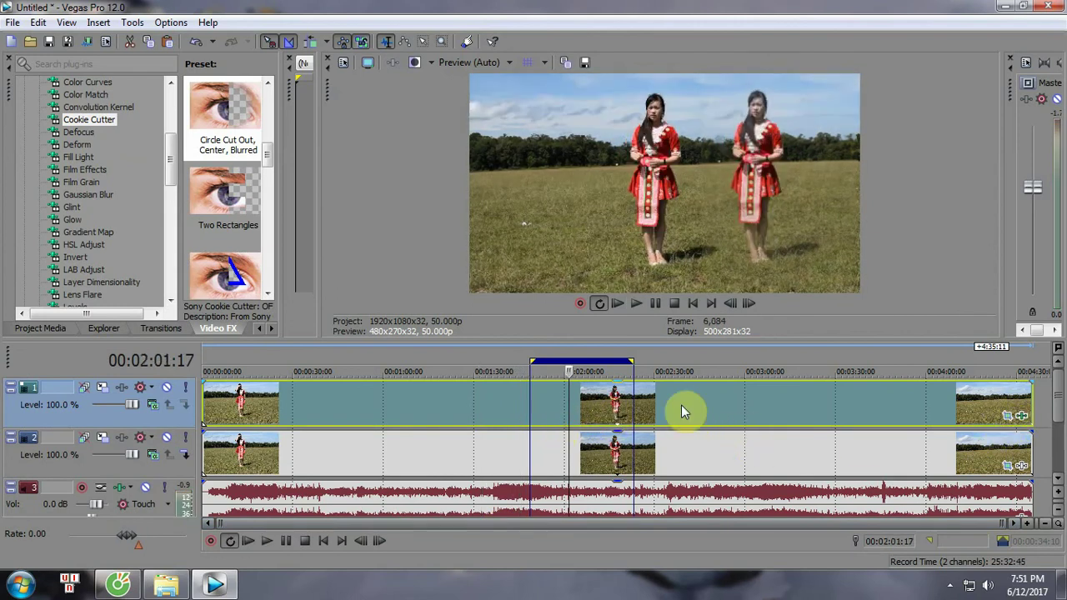
click(1021, 415)
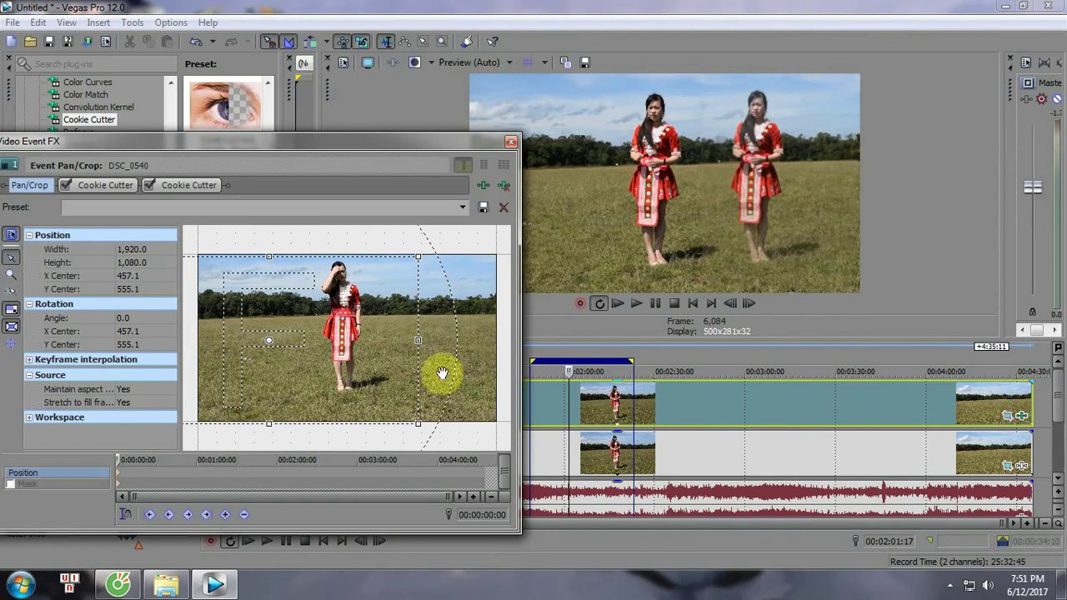
drag(368, 357, 351, 358)
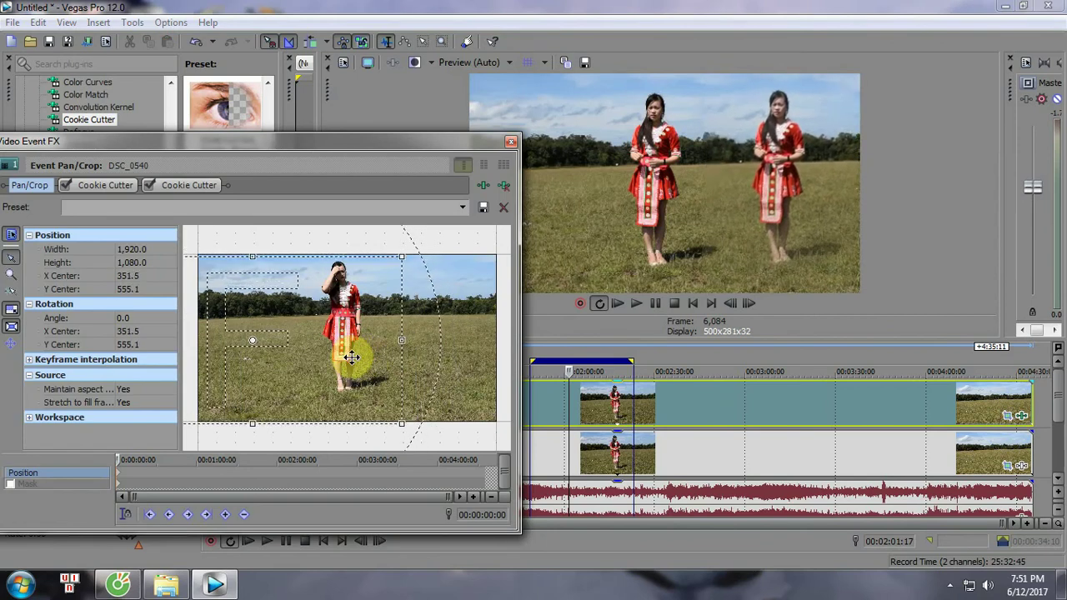
click(510, 141)
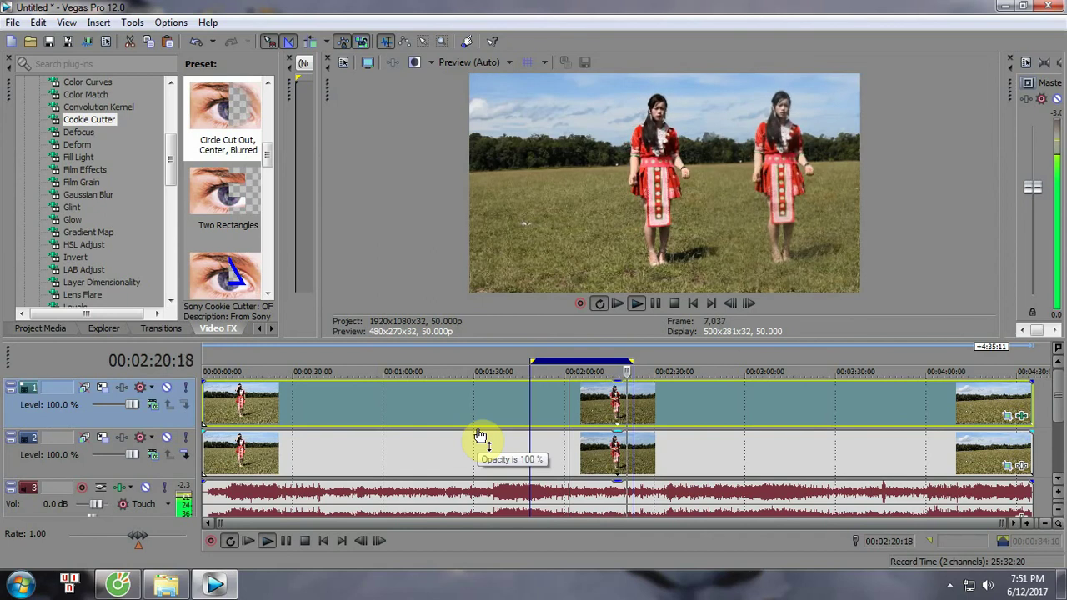
key(space)
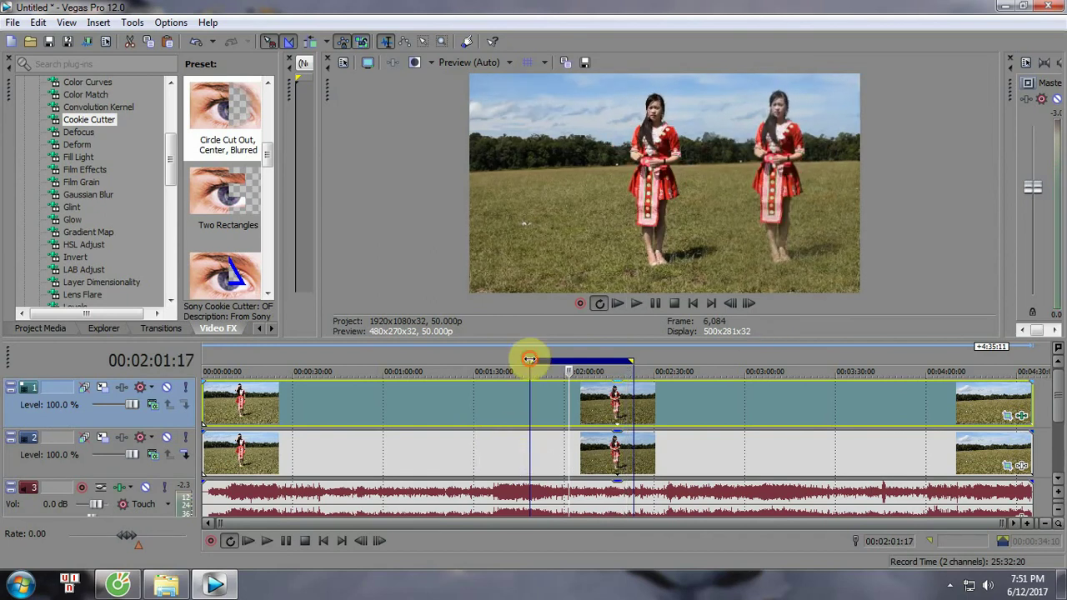
- Shorten the loop region to start at 00:02:01:17 and render it to Local Disk (E:) as qhia ua ob tus neeg.mp4
drag(530, 363, 569, 372)
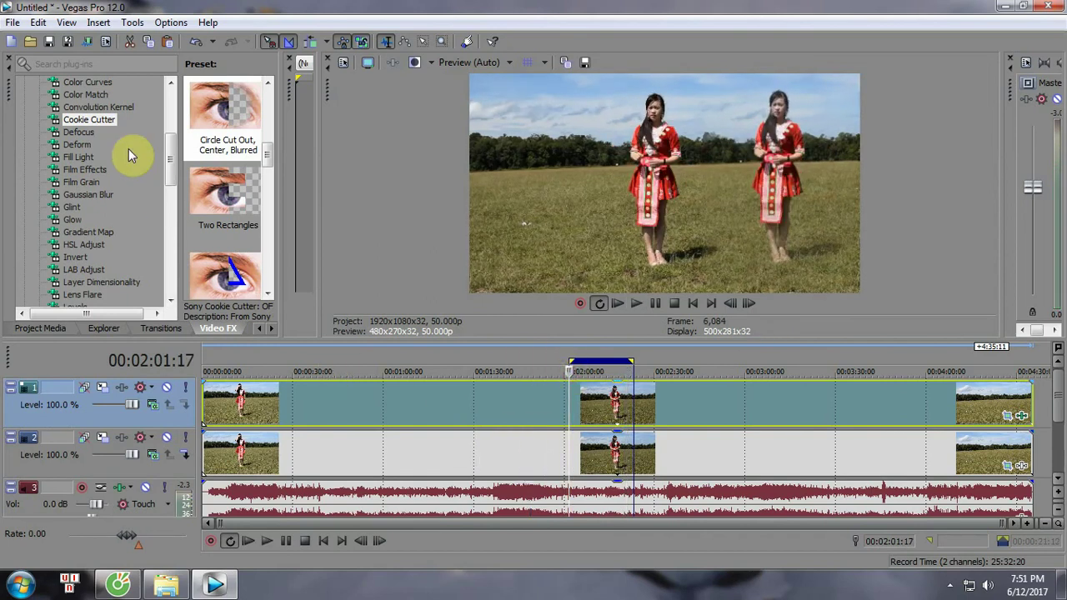
click(12, 23)
click(37, 133)
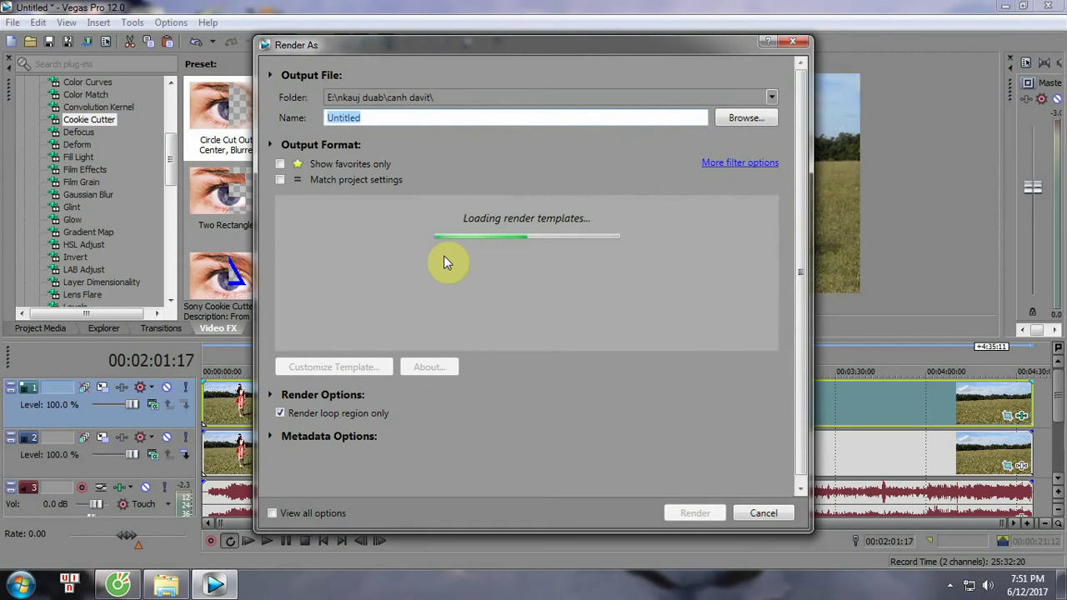
click(754, 118)
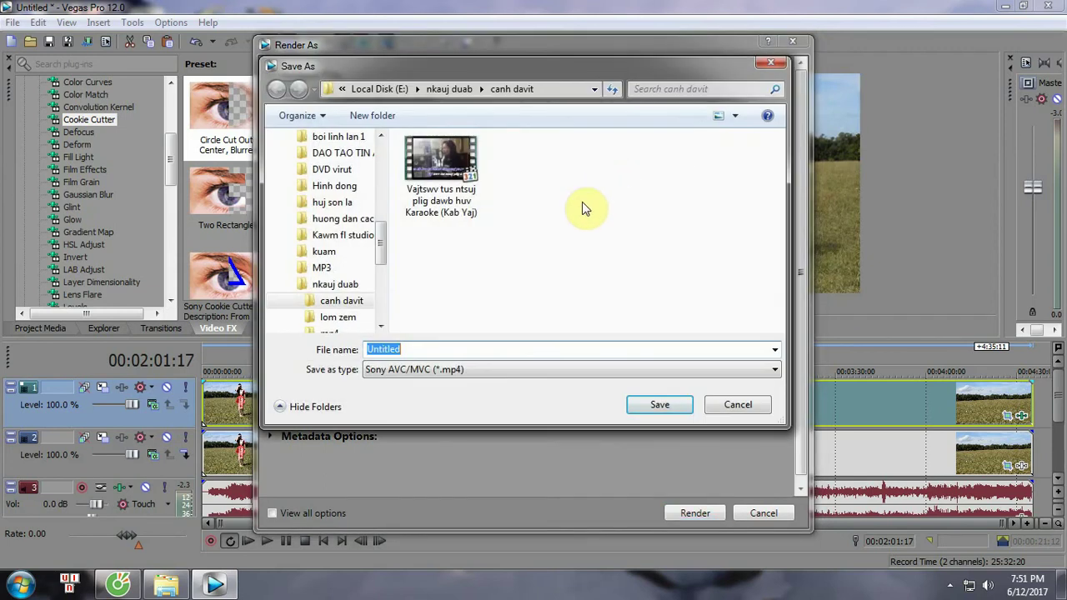
click(404, 89)
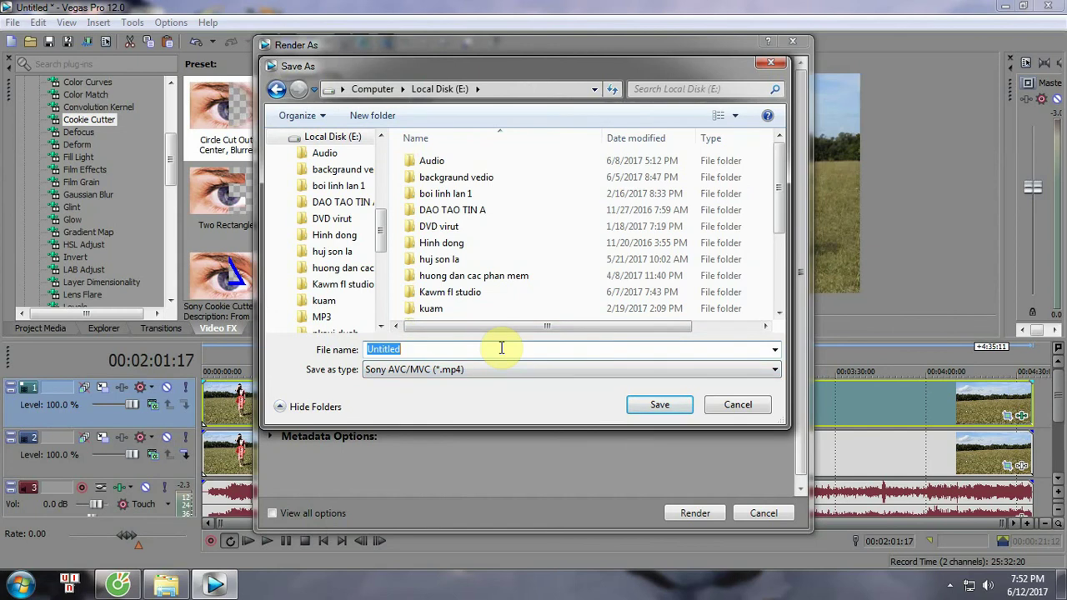
text(qhia ua ob tus neeg)
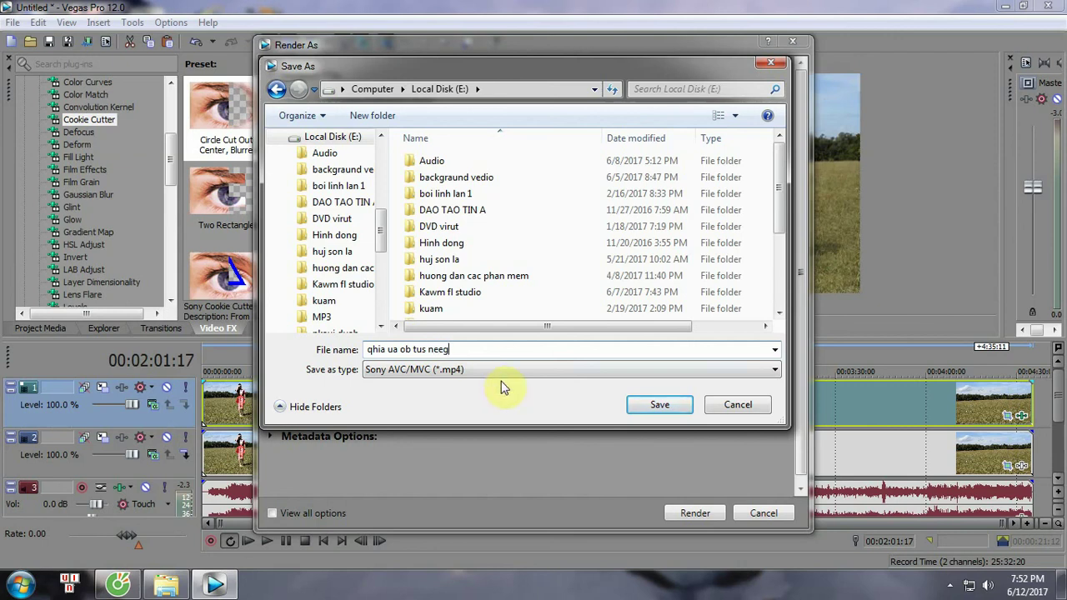
click(659, 409)
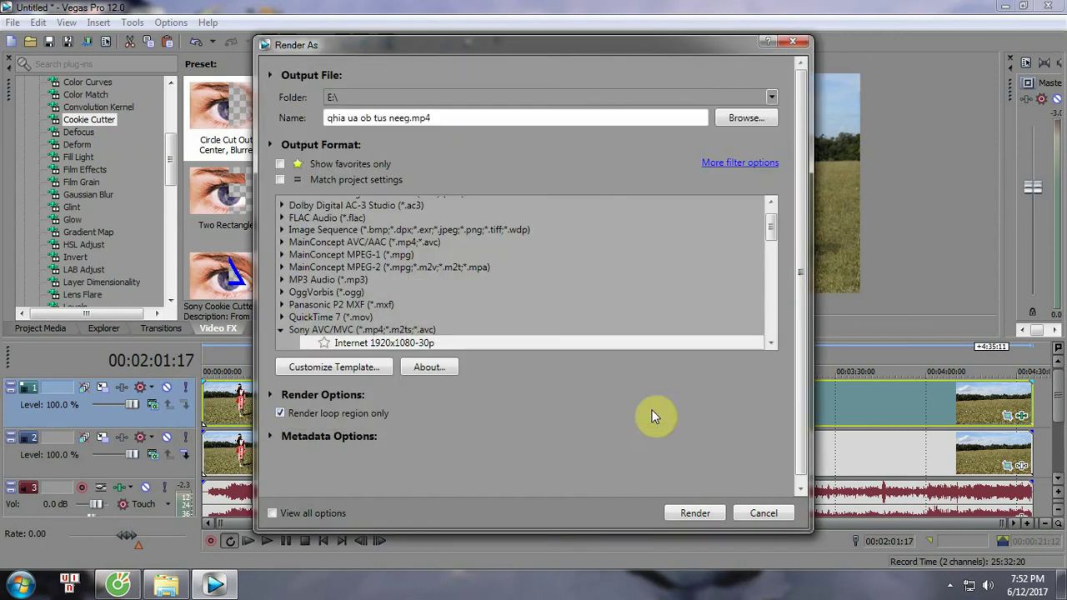
click(688, 515)
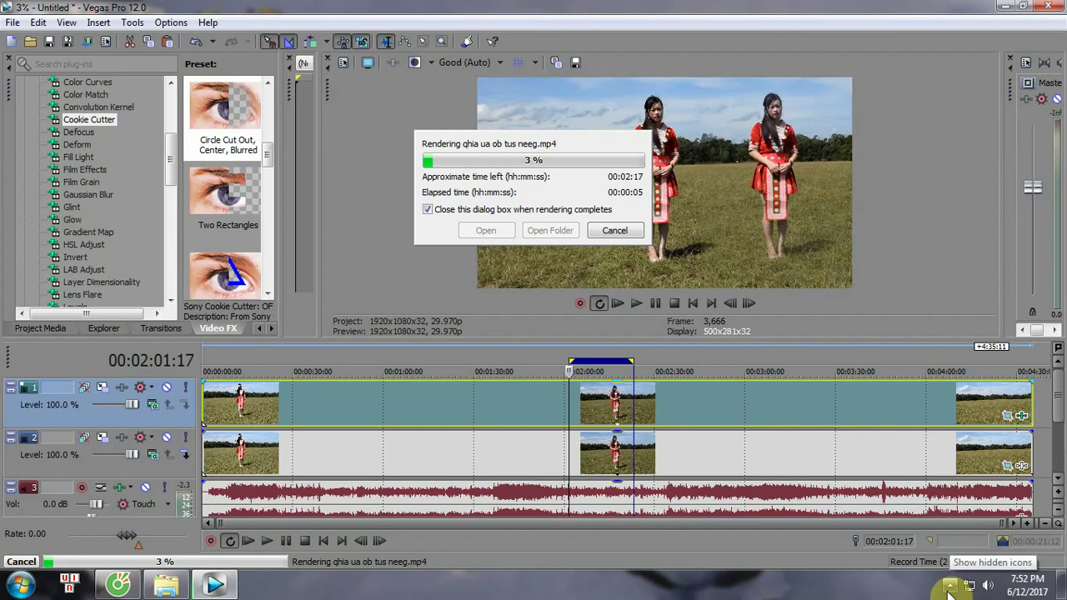
click(950, 587)
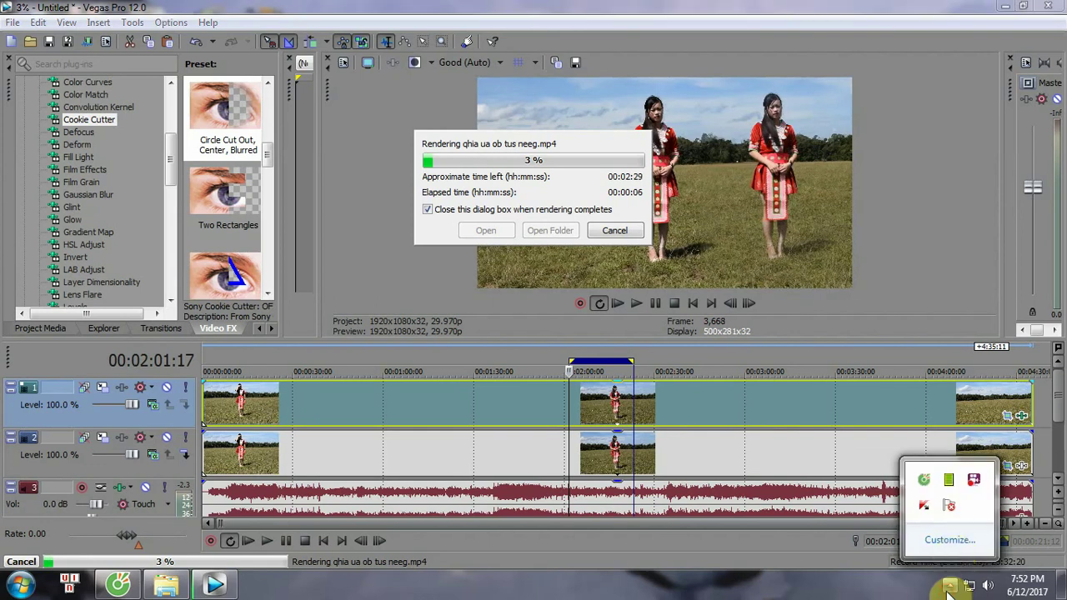
click(973, 481)
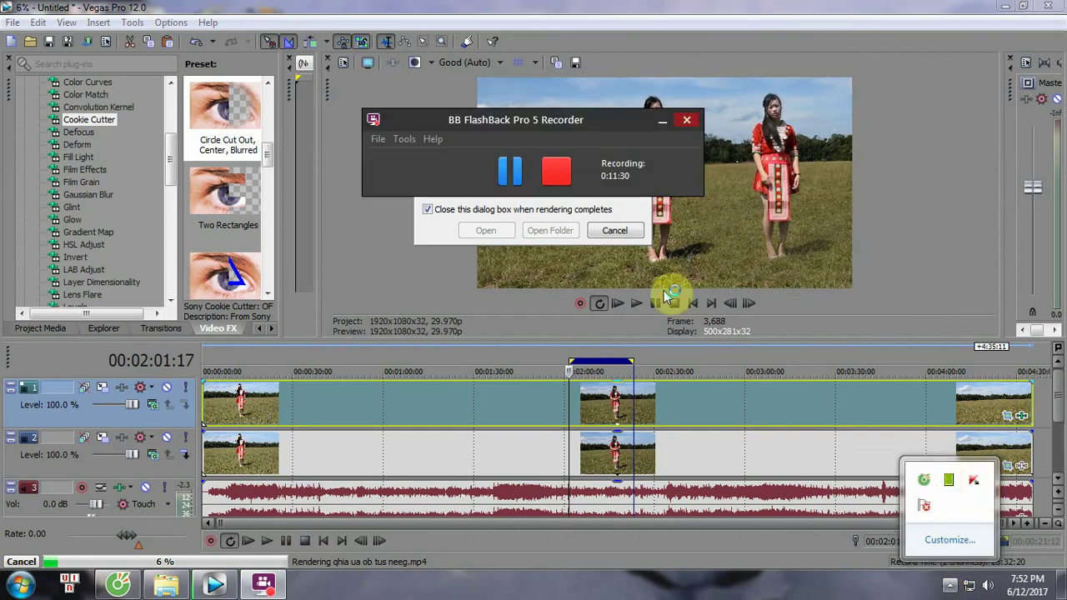
click(507, 167)
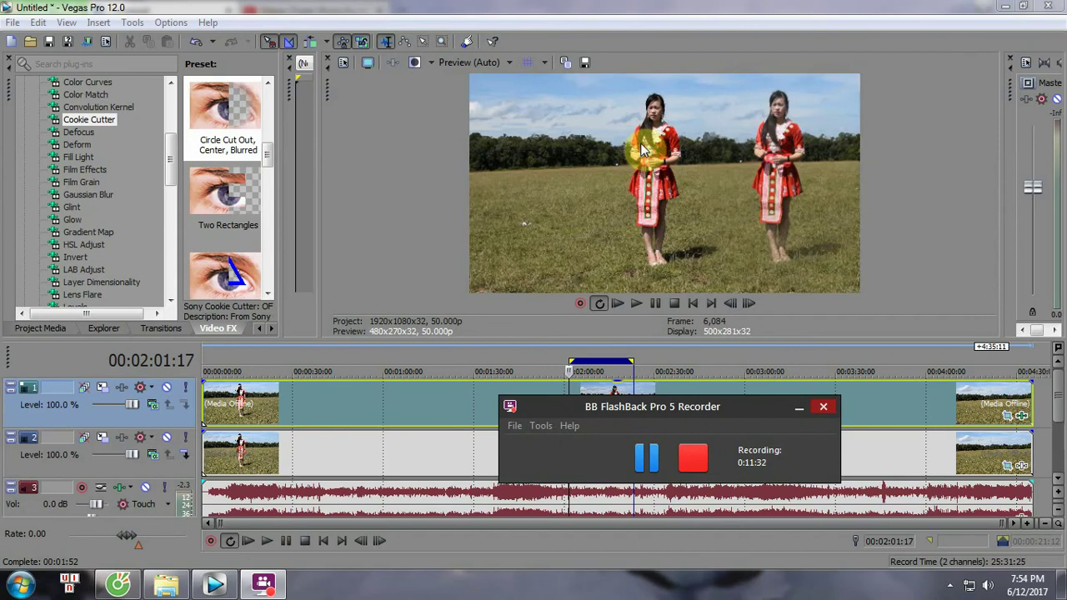
click(799, 411)
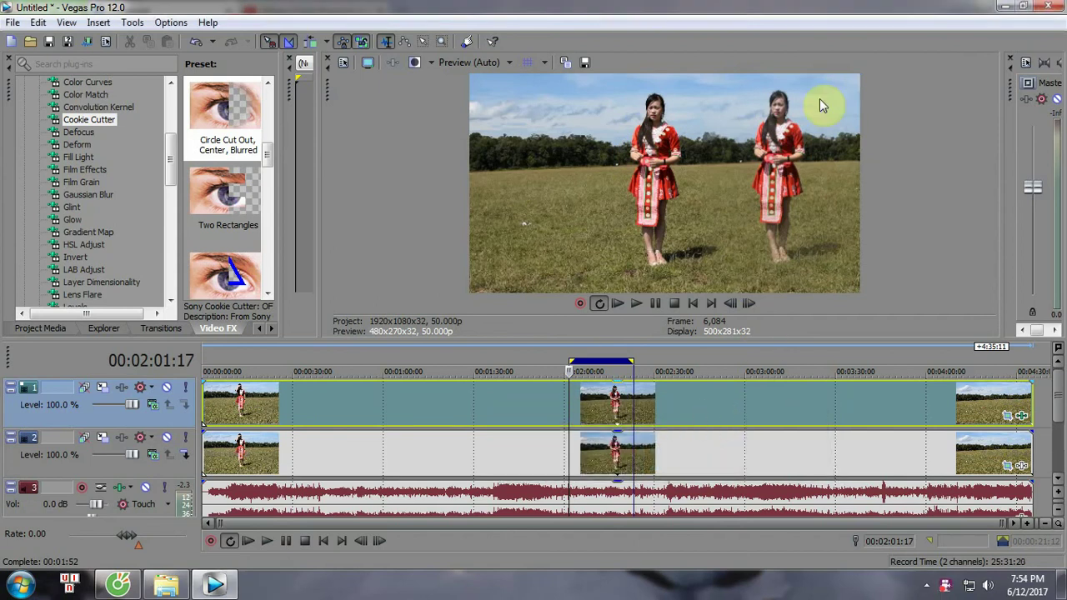
- Switch to Windows Explorer and open the rendered qhia ua ob tus neeg video from Local Disk (E:)
click(1006, 7)
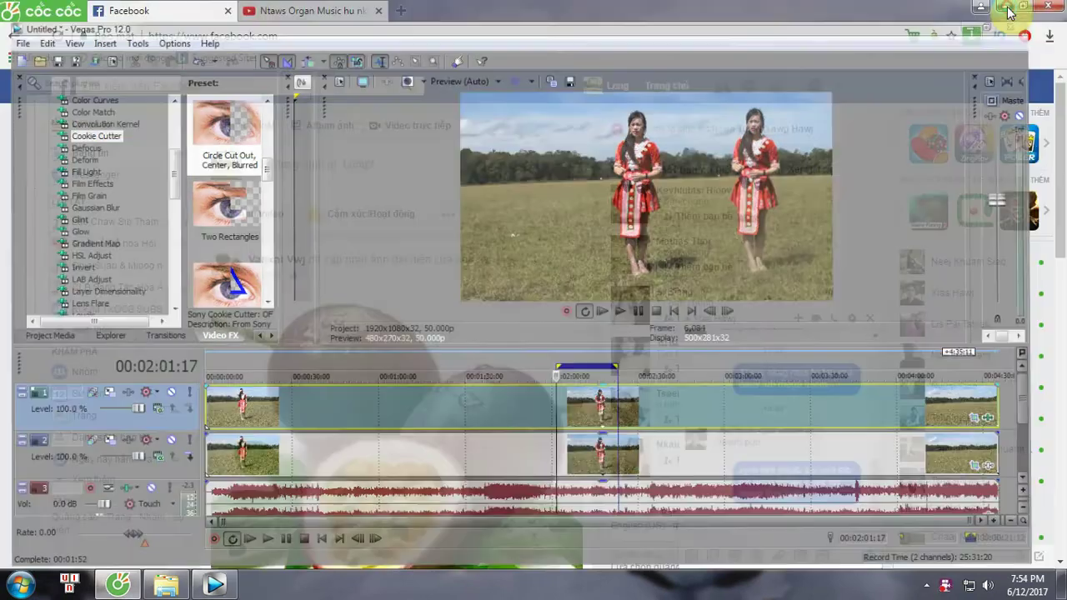
click(177, 593)
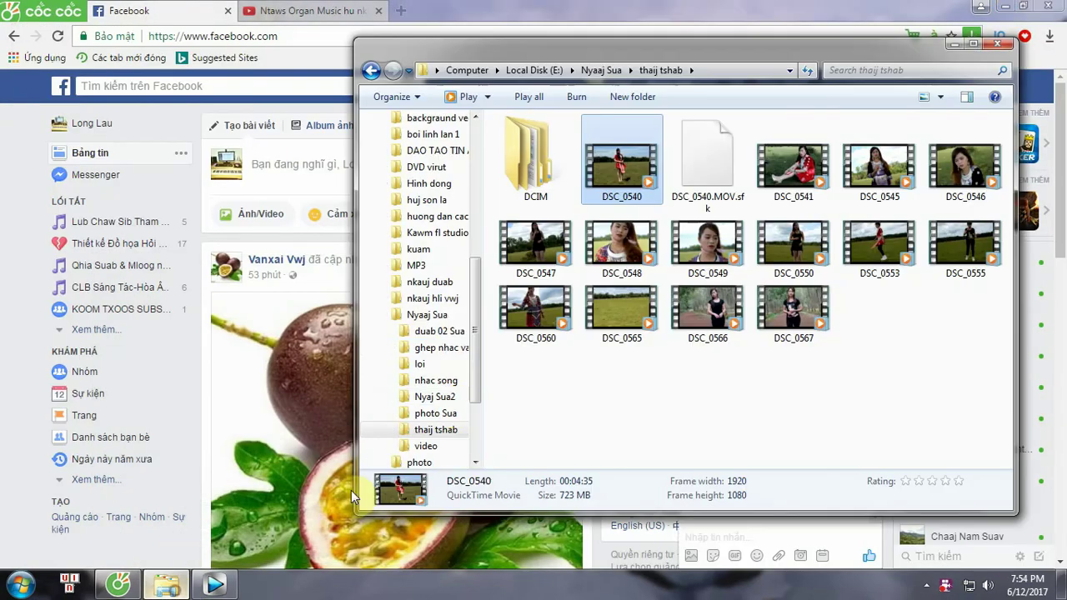
scroll(477, 305, up, 2)
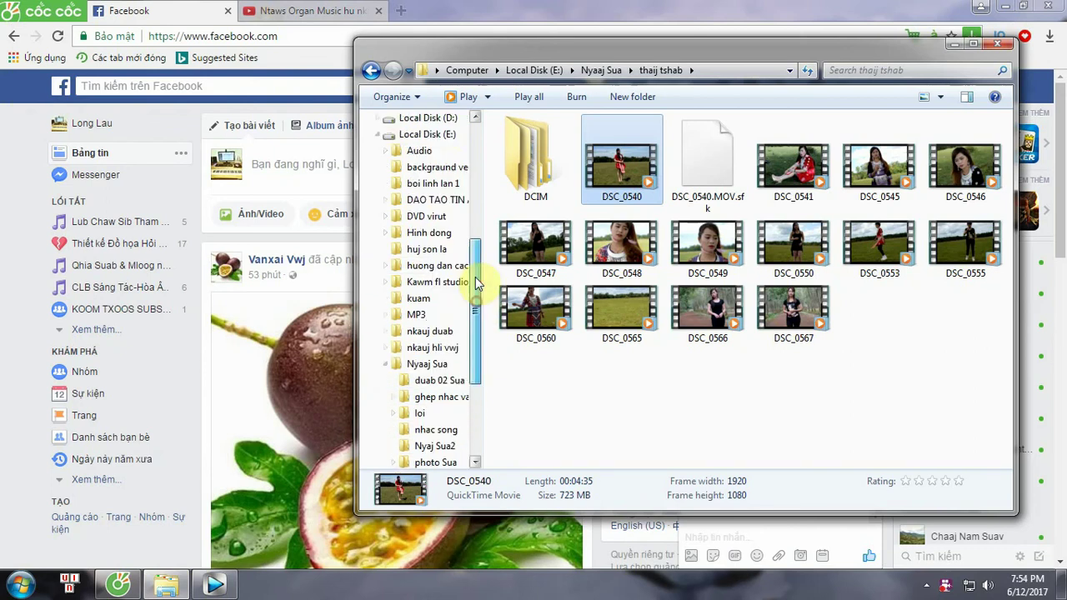
click(439, 188)
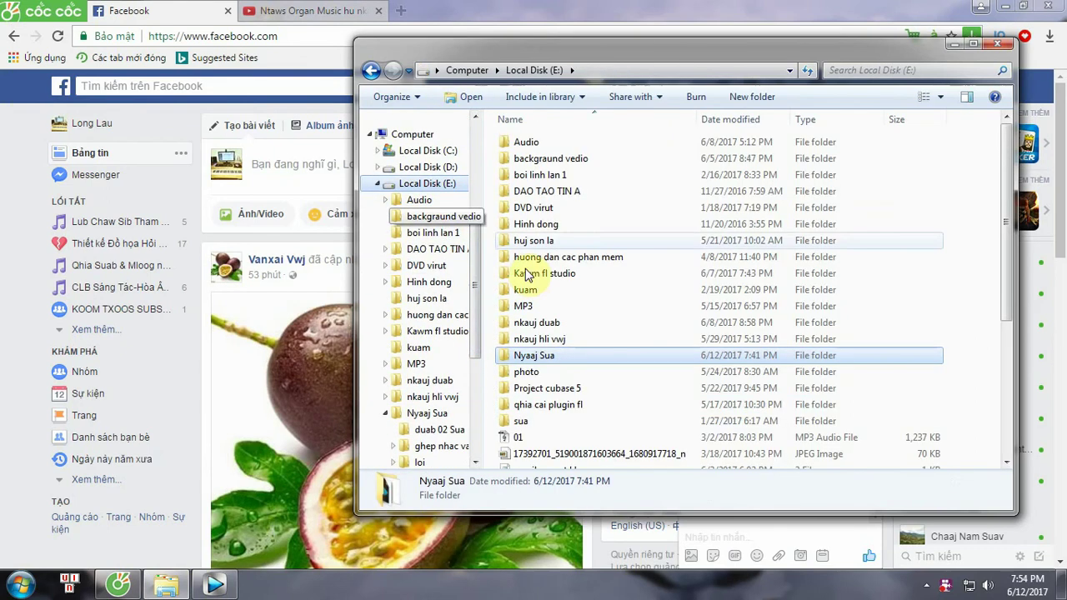
click(642, 405)
scroll(621, 417, down, 4)
scroll(621, 416, down, 1)
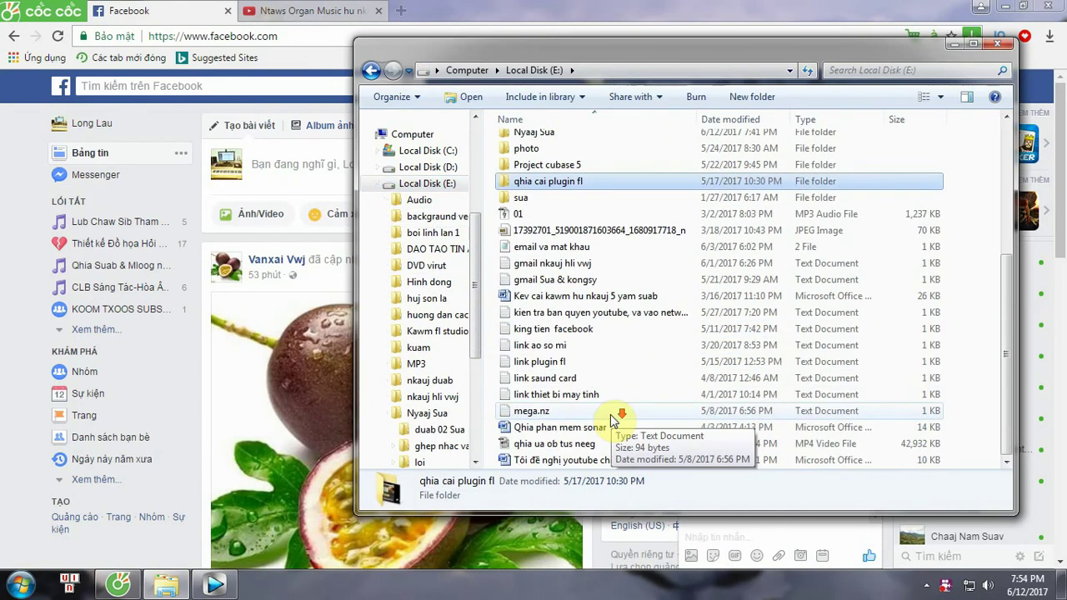
click(578, 444)
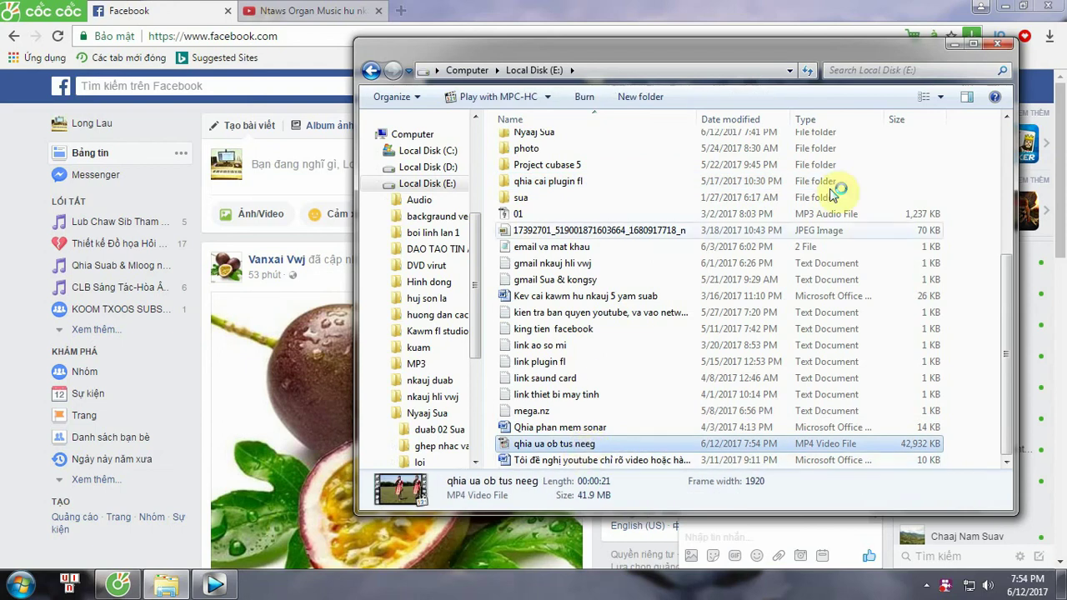
- Clear the other windows away, watch the rendered video at a lower volume and close the player
click(949, 42)
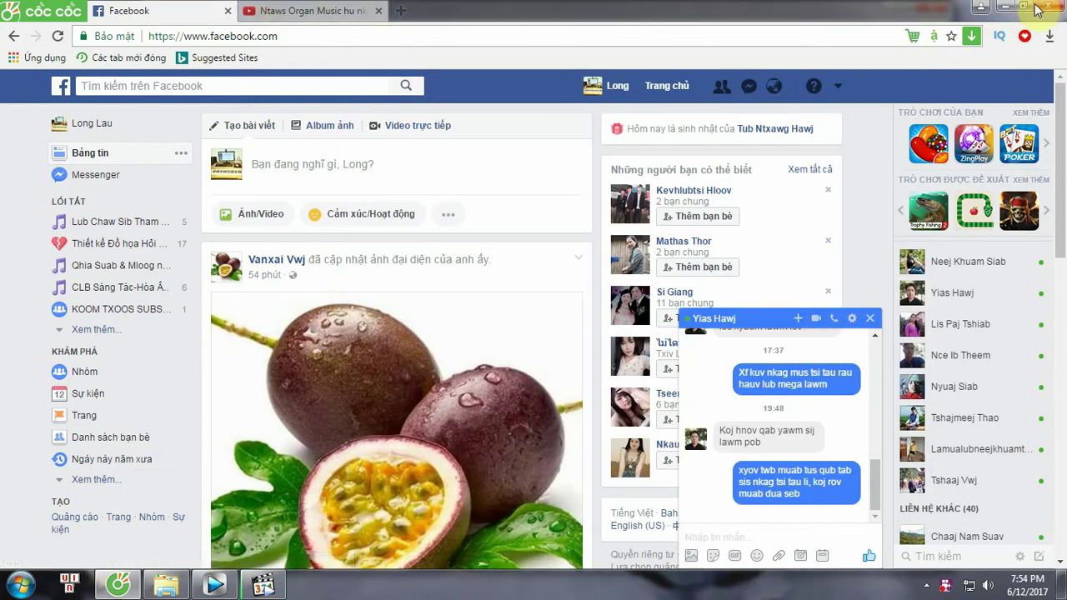
click(1006, 11)
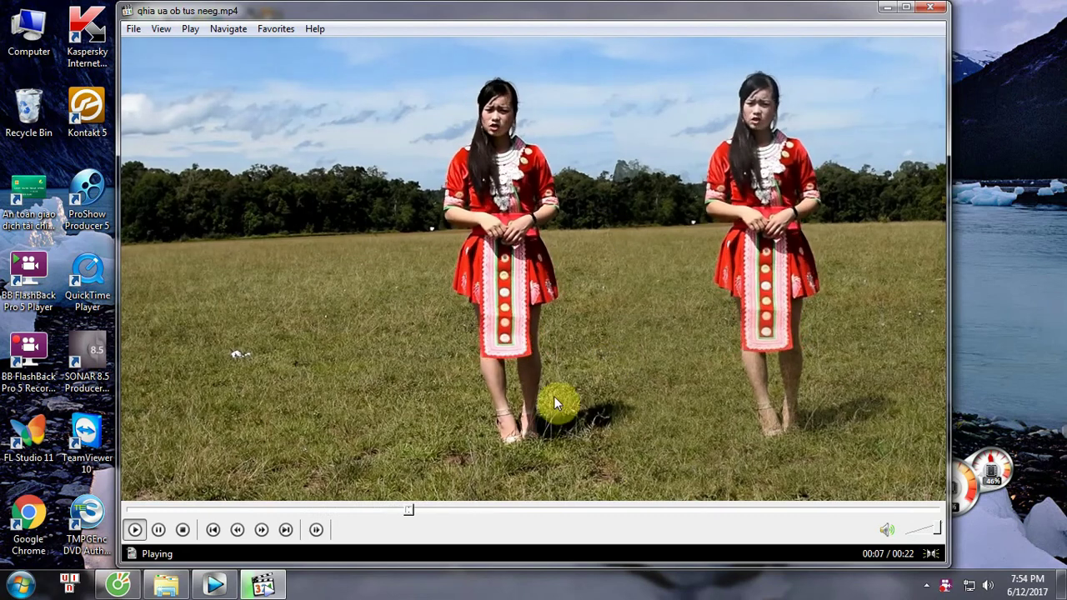
click(920, 530)
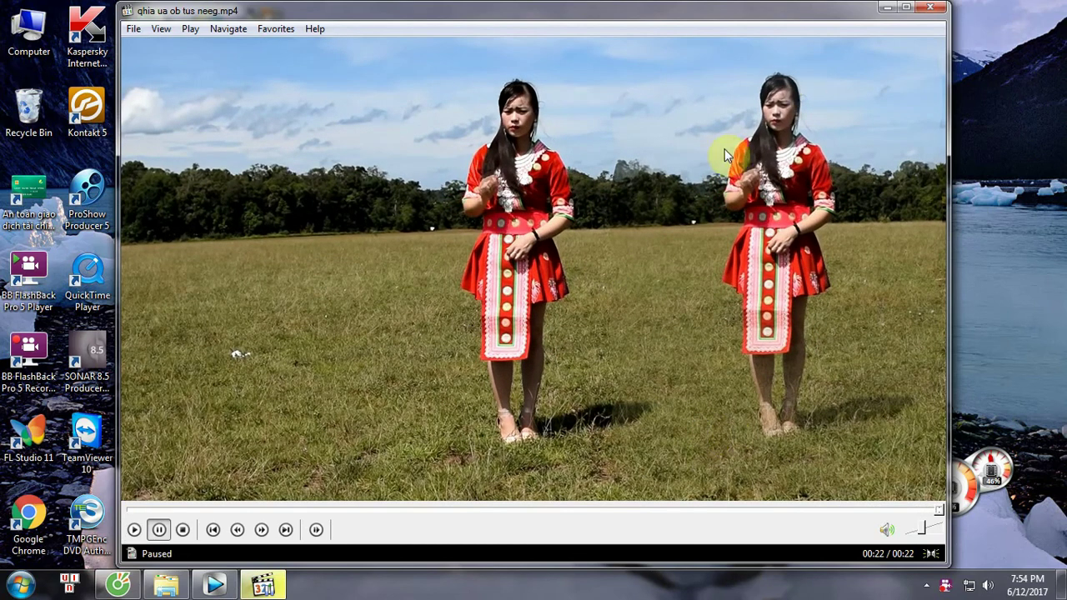
click(553, 275)
click(352, 264)
click(927, 8)
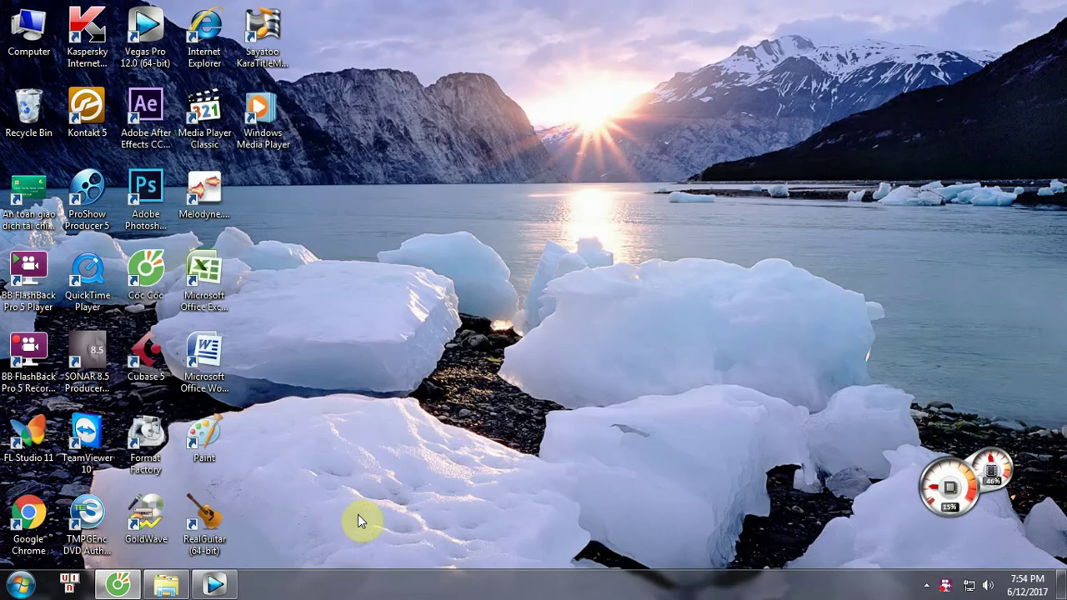